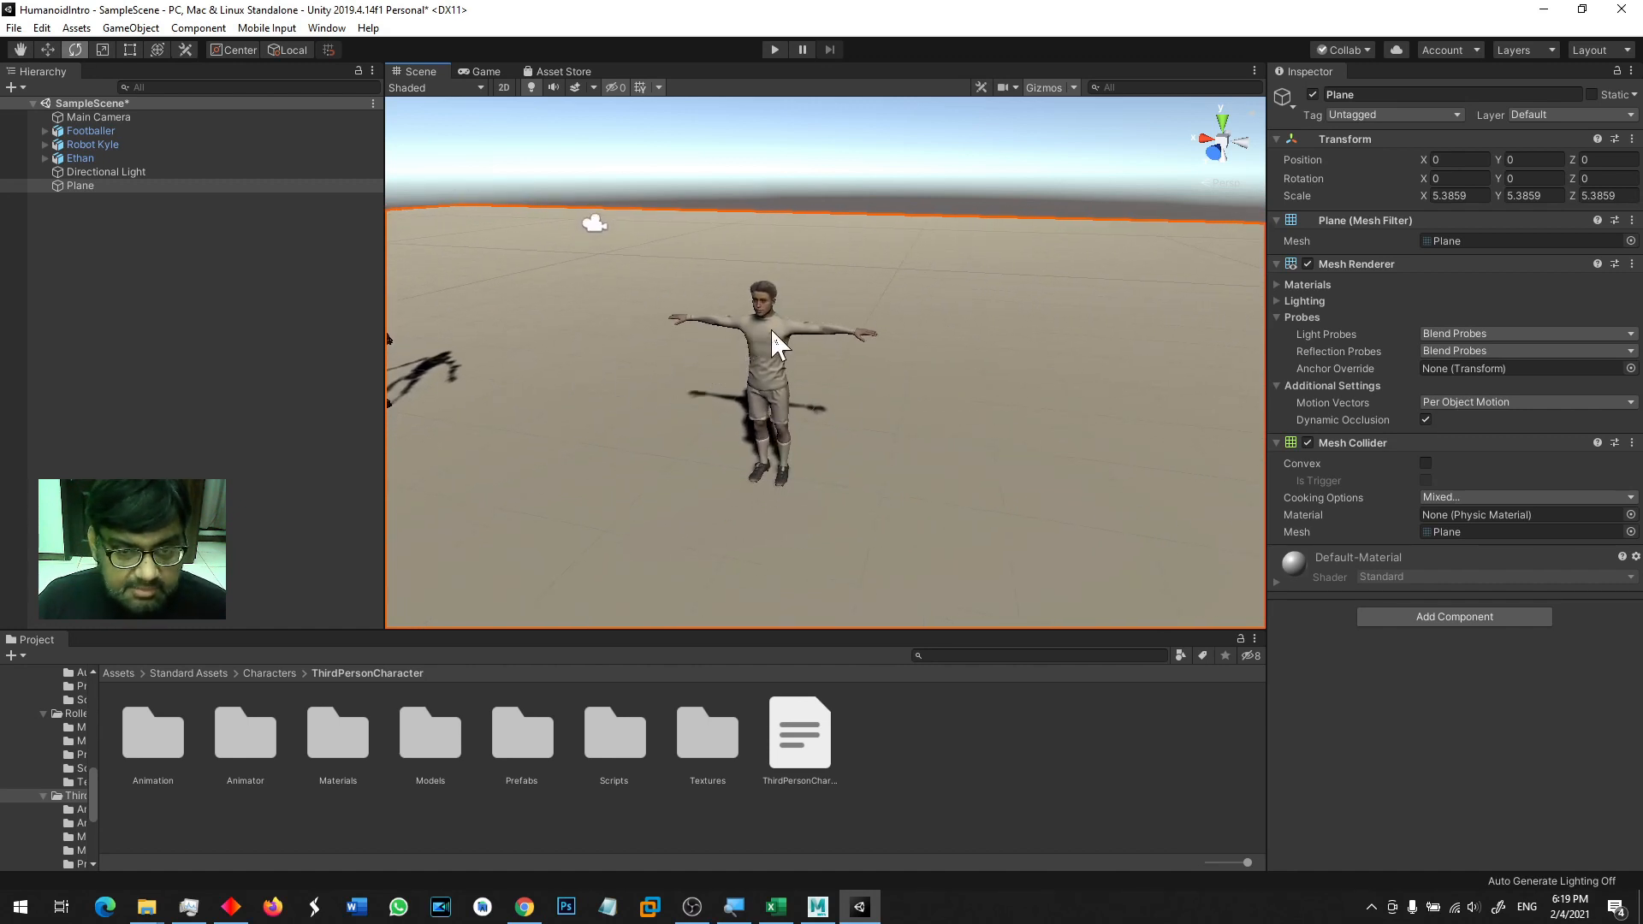
- Open the ThirdPersonCharacter Animation folder under Standard Assets > Characters and enlarge the asset browser to show all its files
click(770, 329)
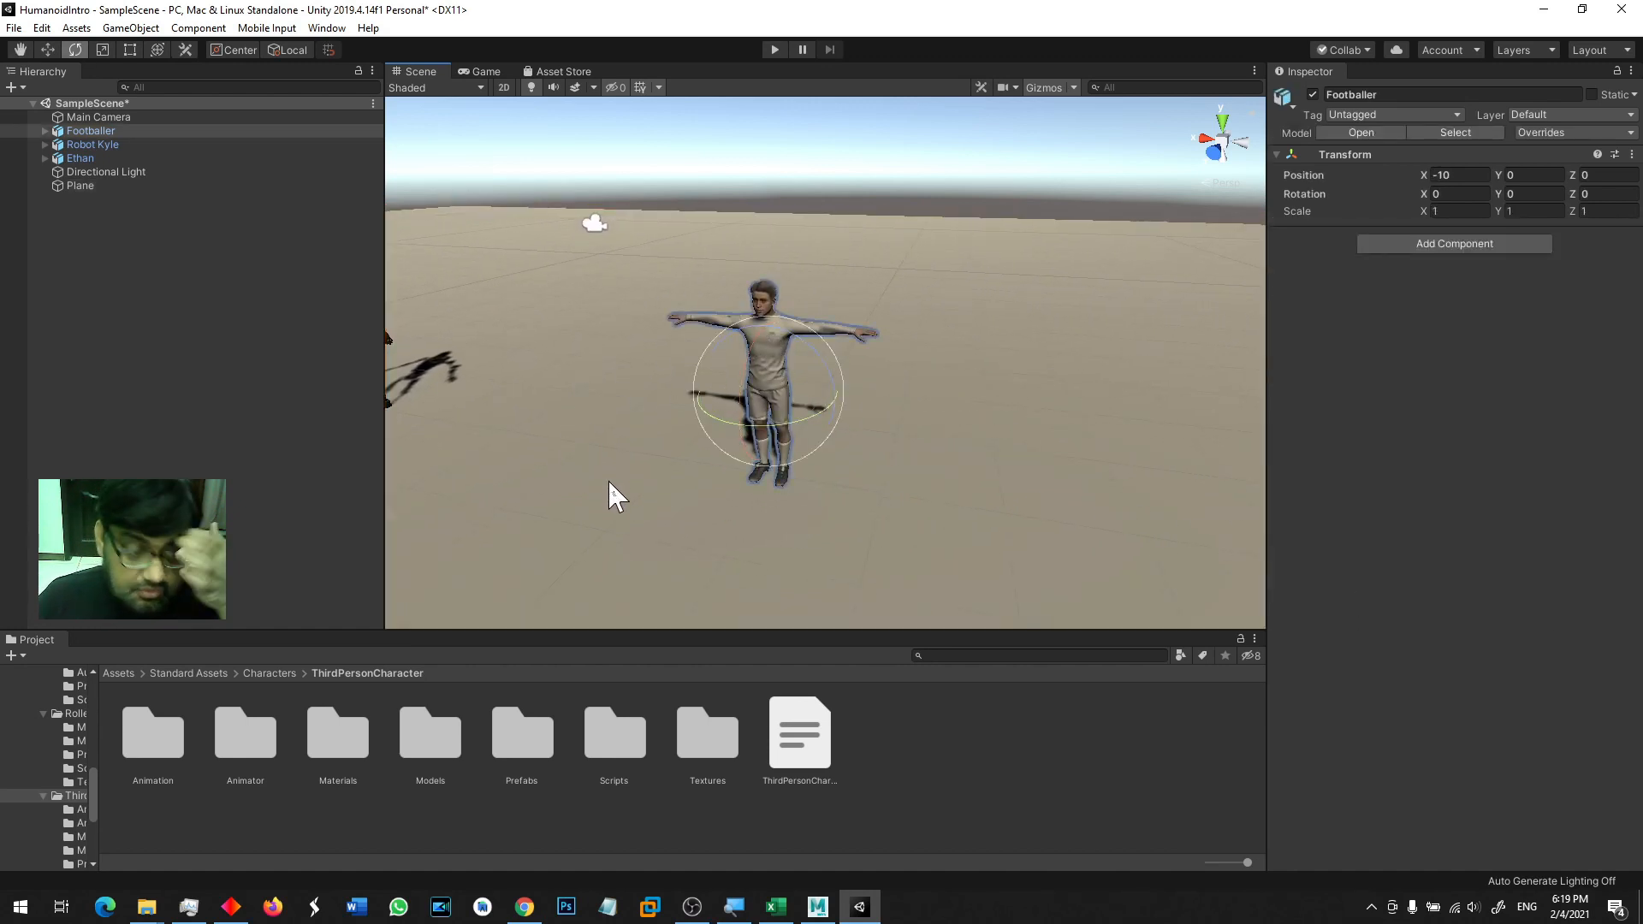
click(163, 673)
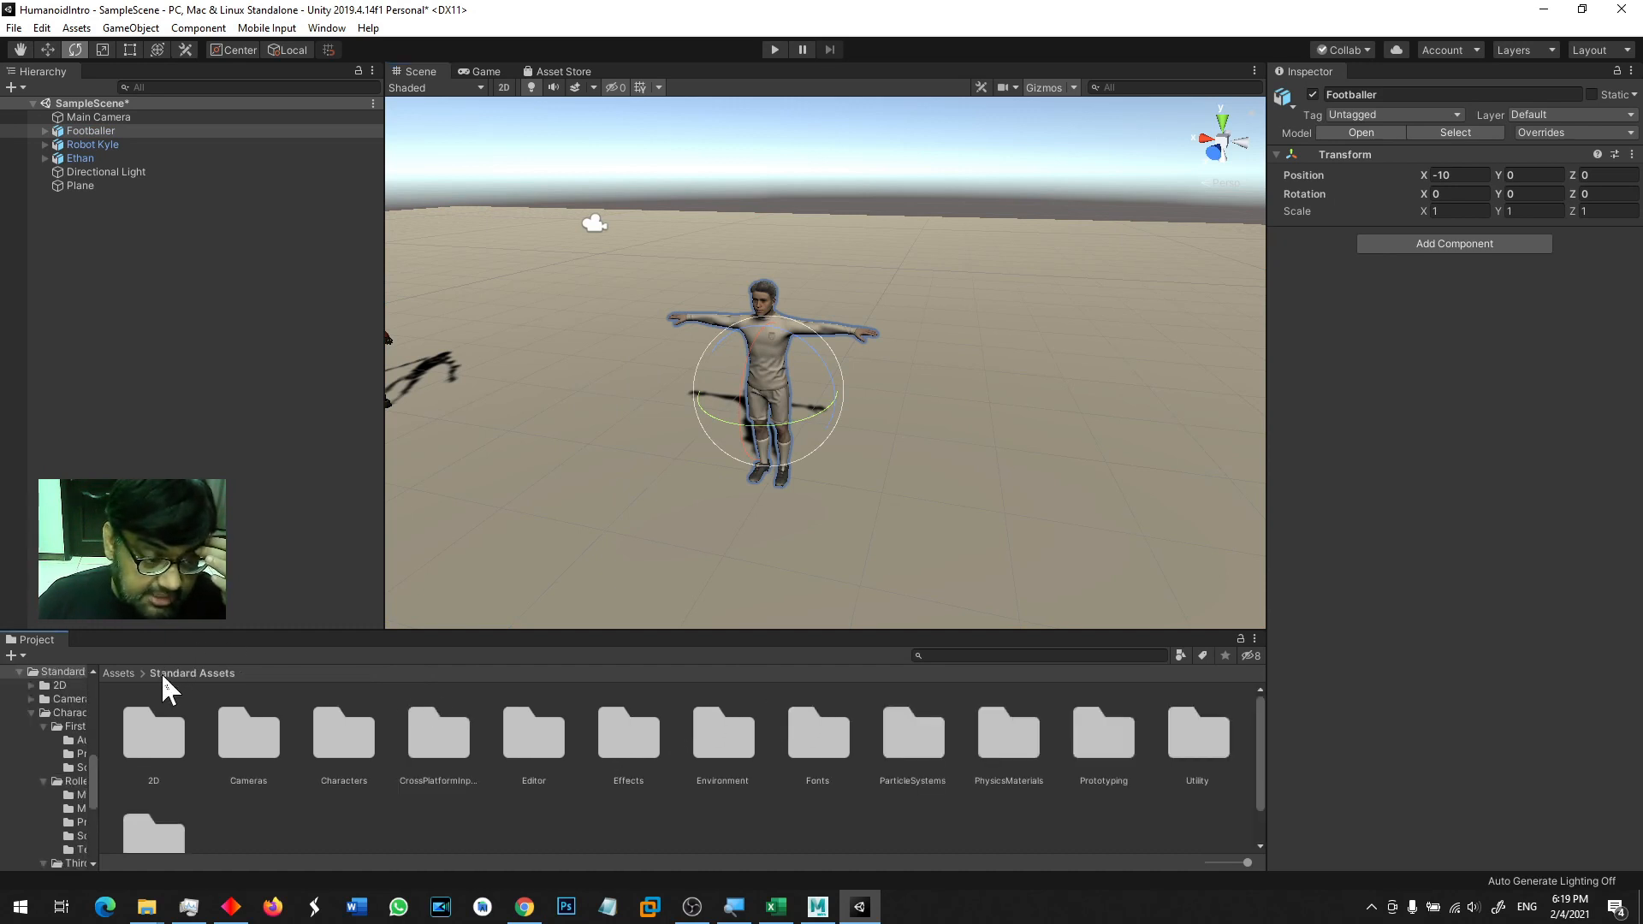
double_click(329, 738)
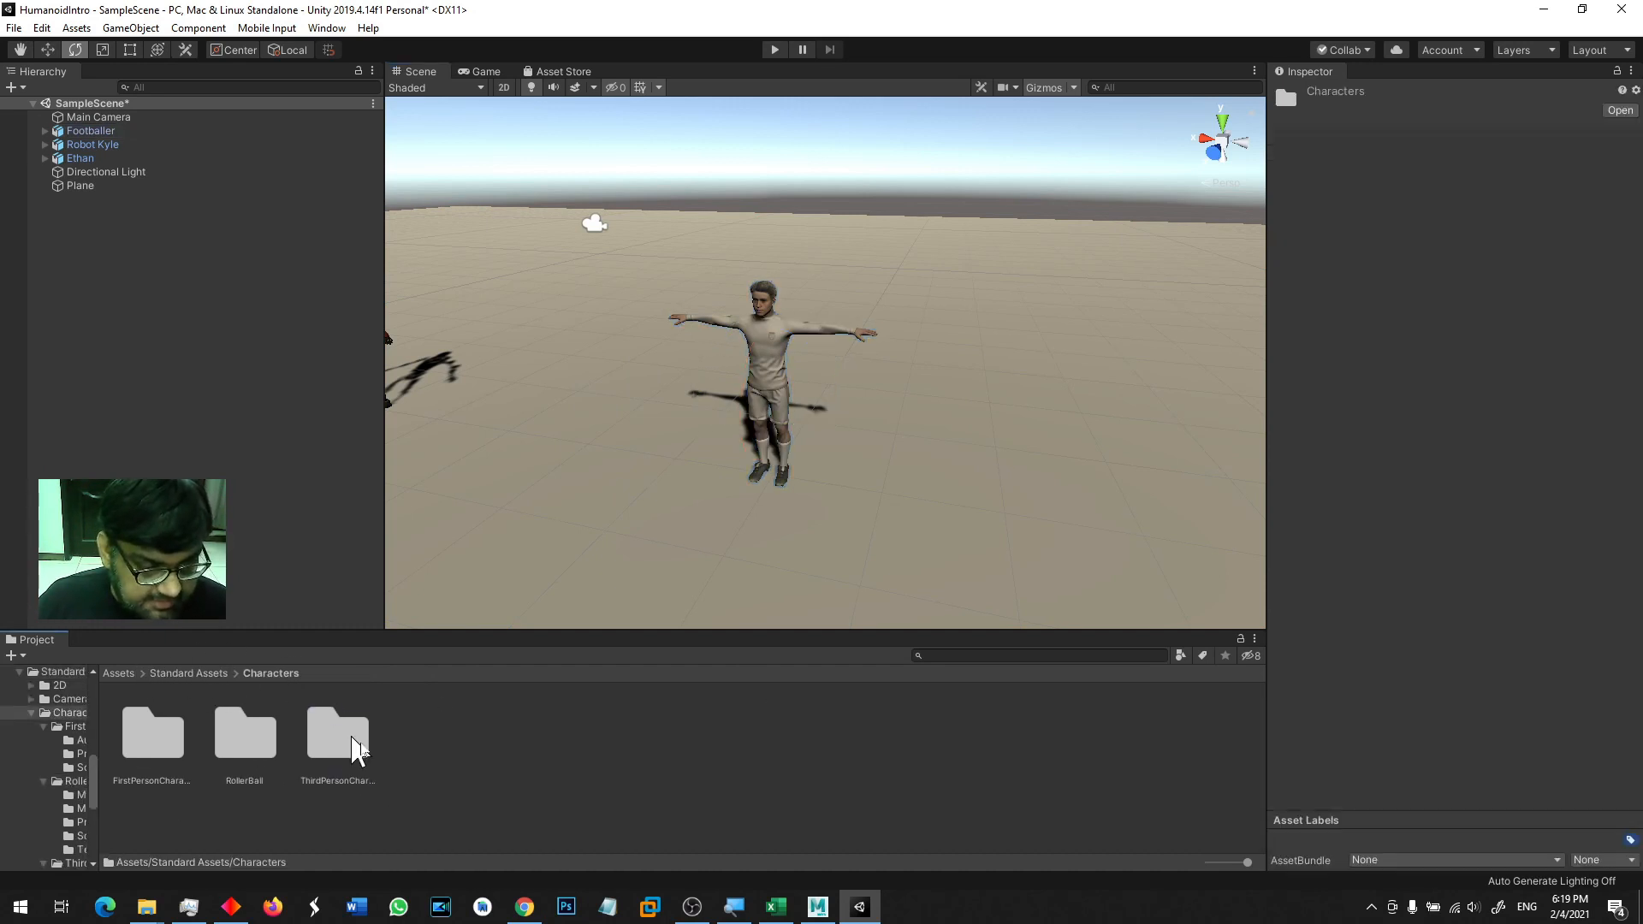
double_click(337, 741)
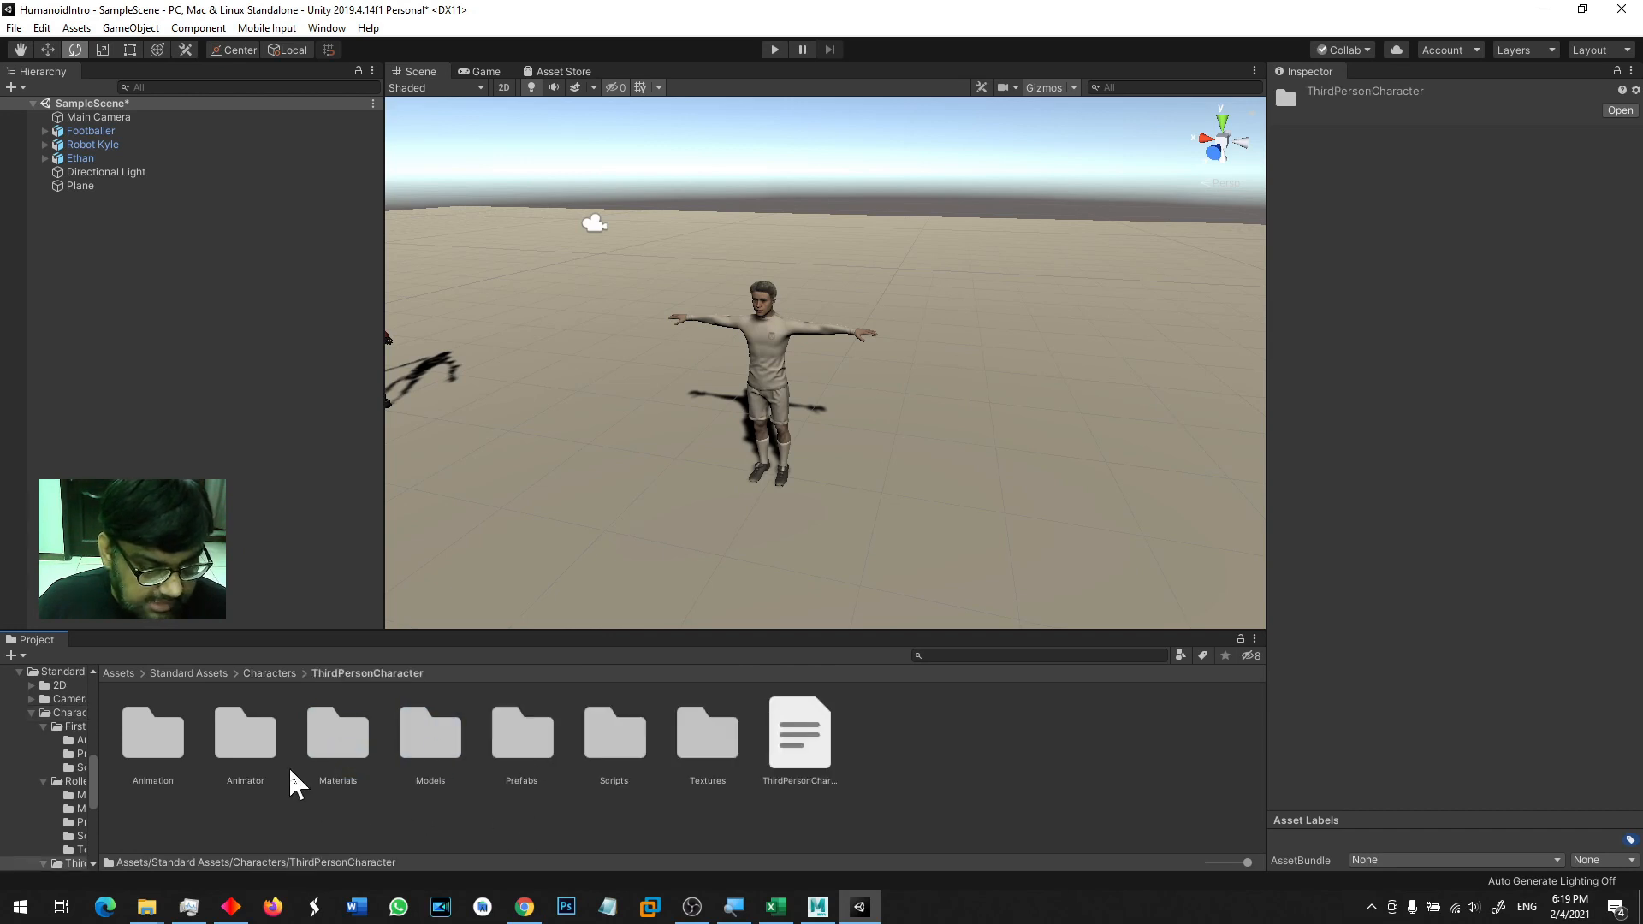
double_click(171, 742)
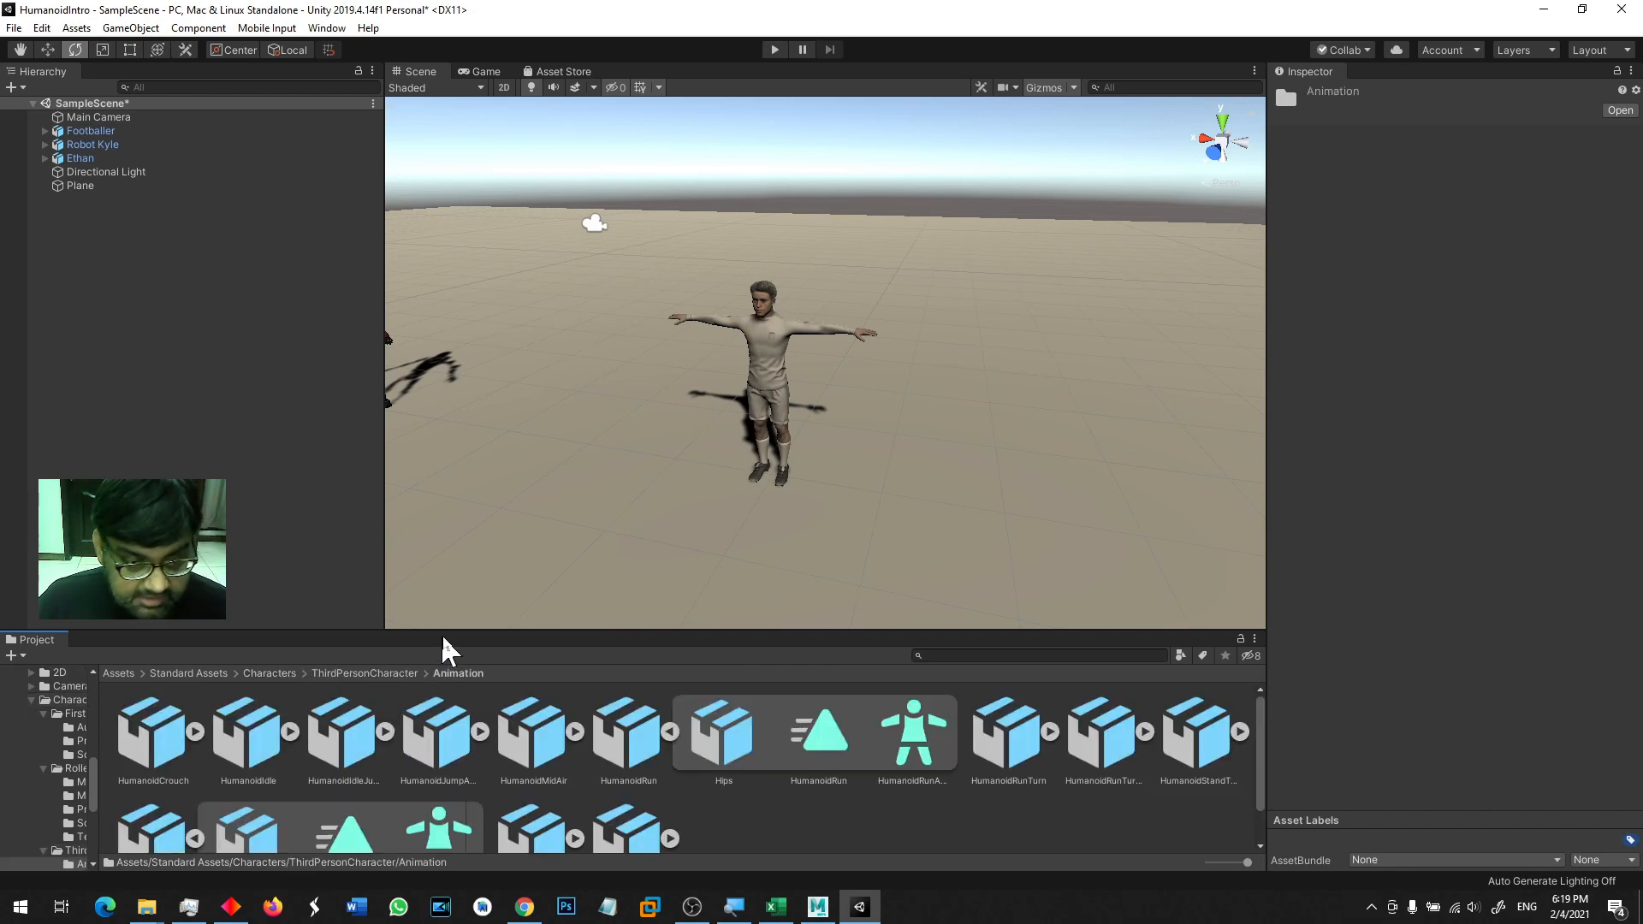
drag(446, 633, 454, 539)
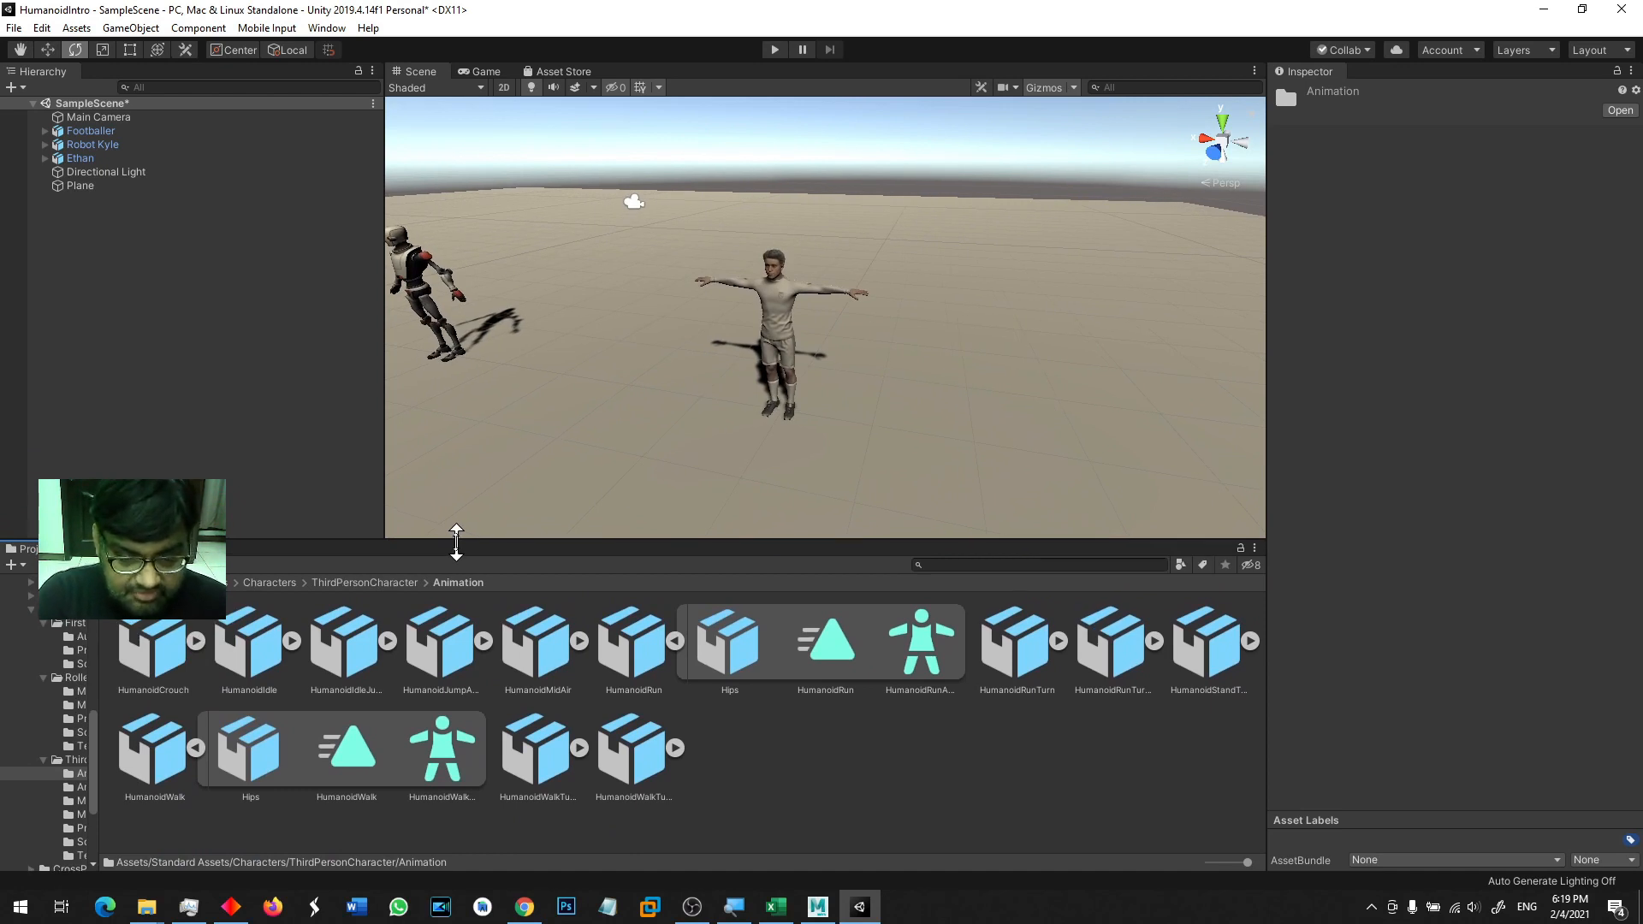
click(873, 757)
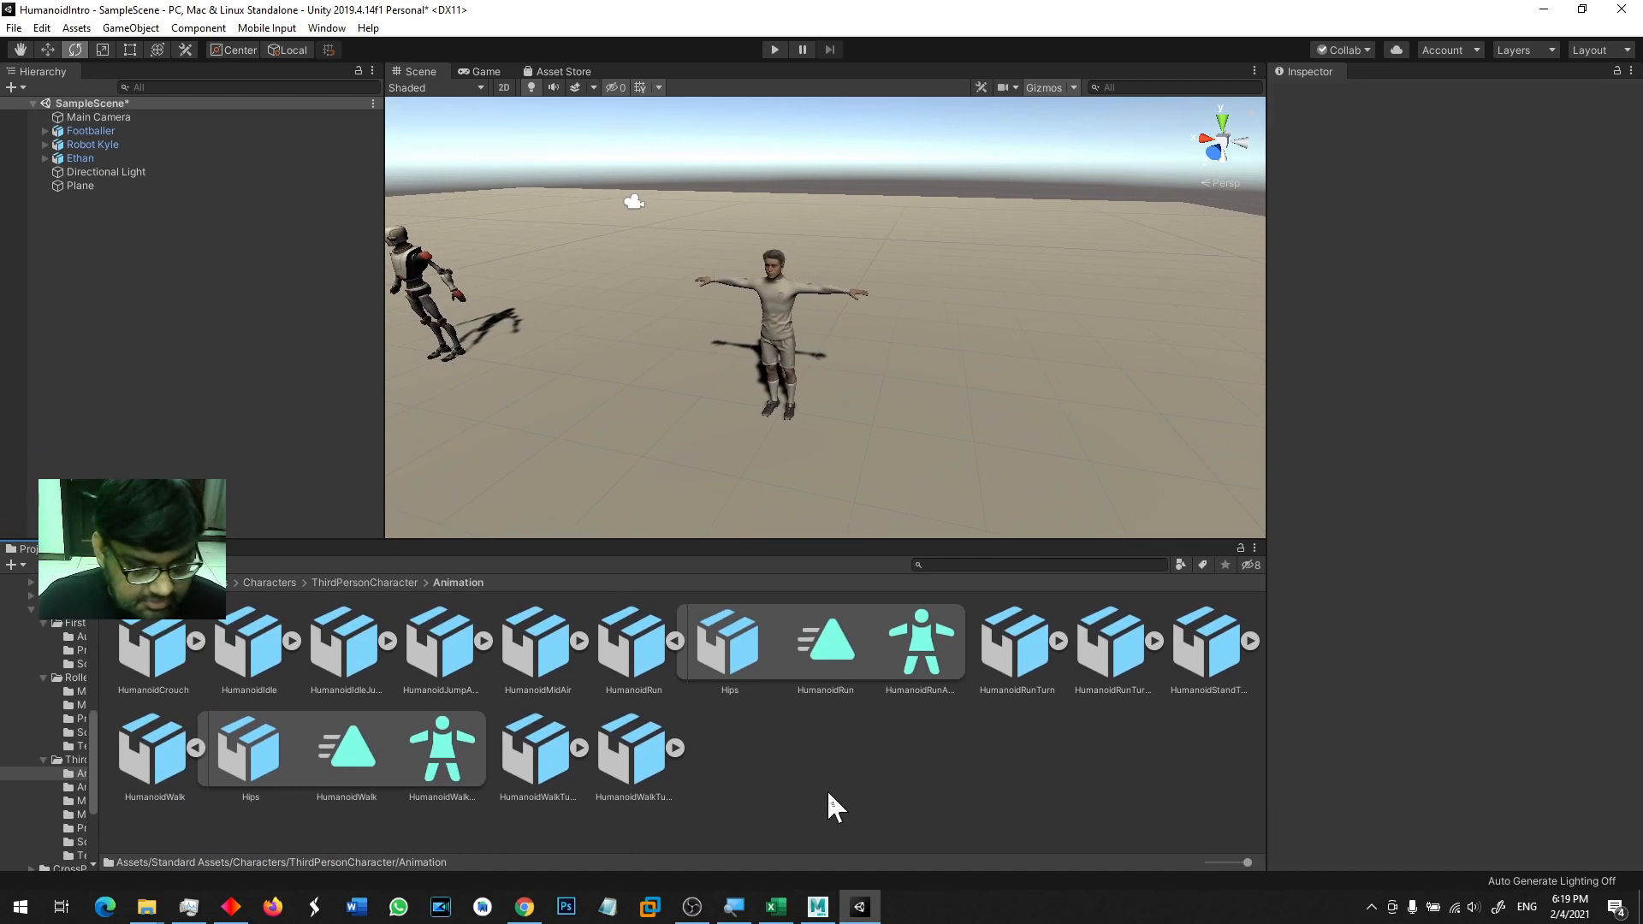
- Play the HumanoidRun animation clip in an enlarged preview and examine the running motion up close
click(828, 650)
drag(1406, 440, 1407, 345)
alt+drag(1491, 652, 94, 697)
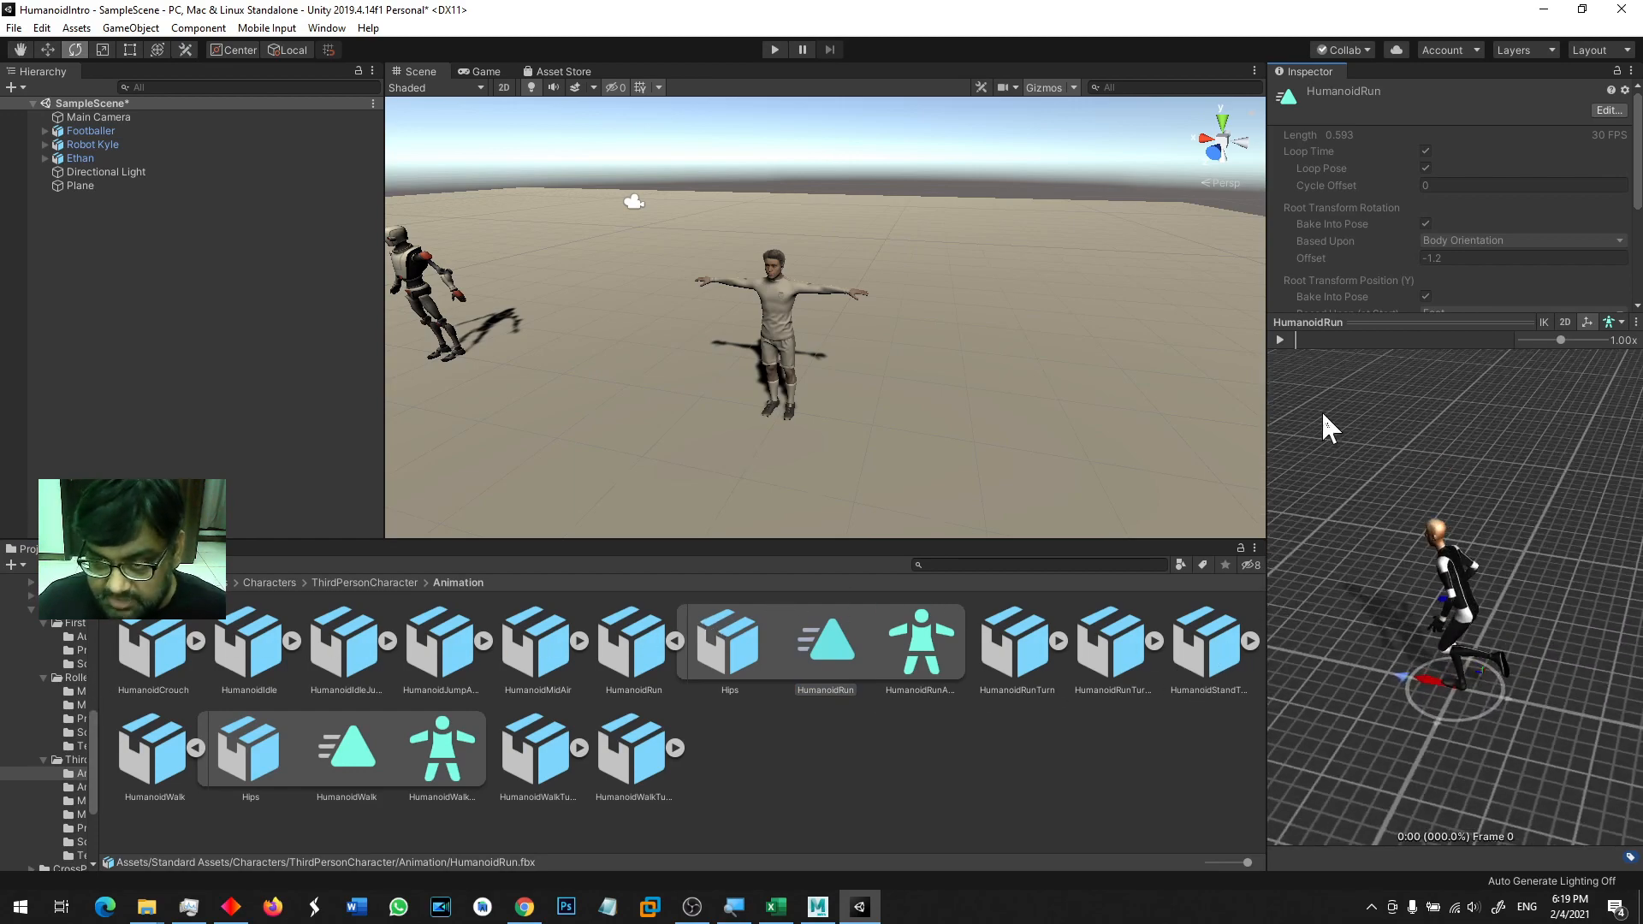
click(1280, 340)
scroll(1486, 698, up, 5)
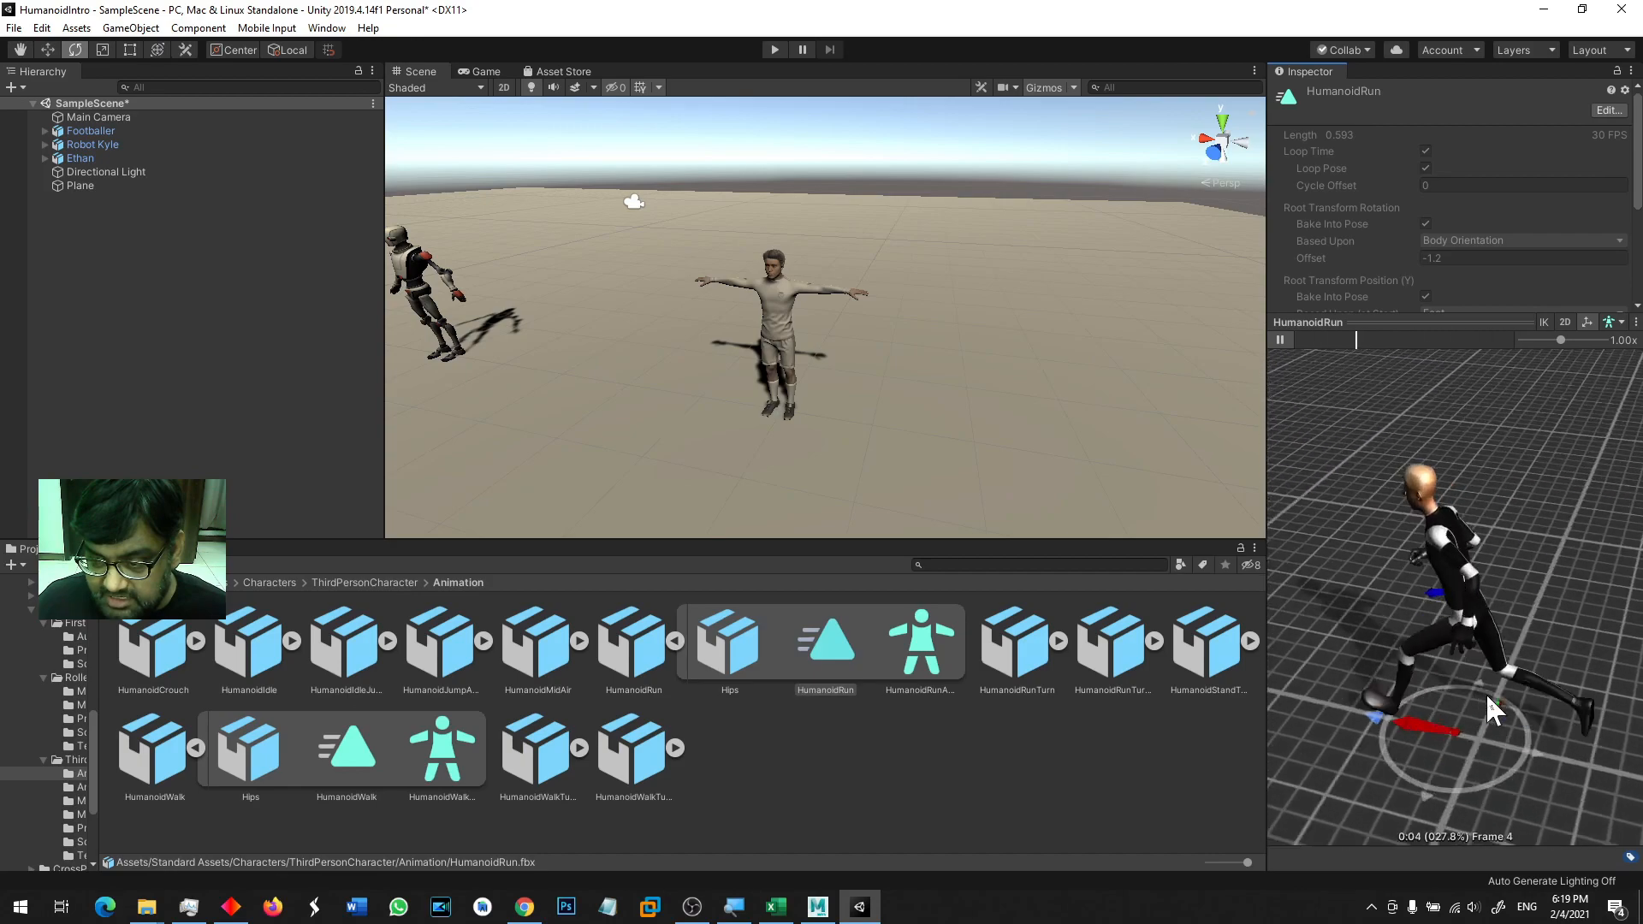
alt+drag(1493, 710, 1539, 655)
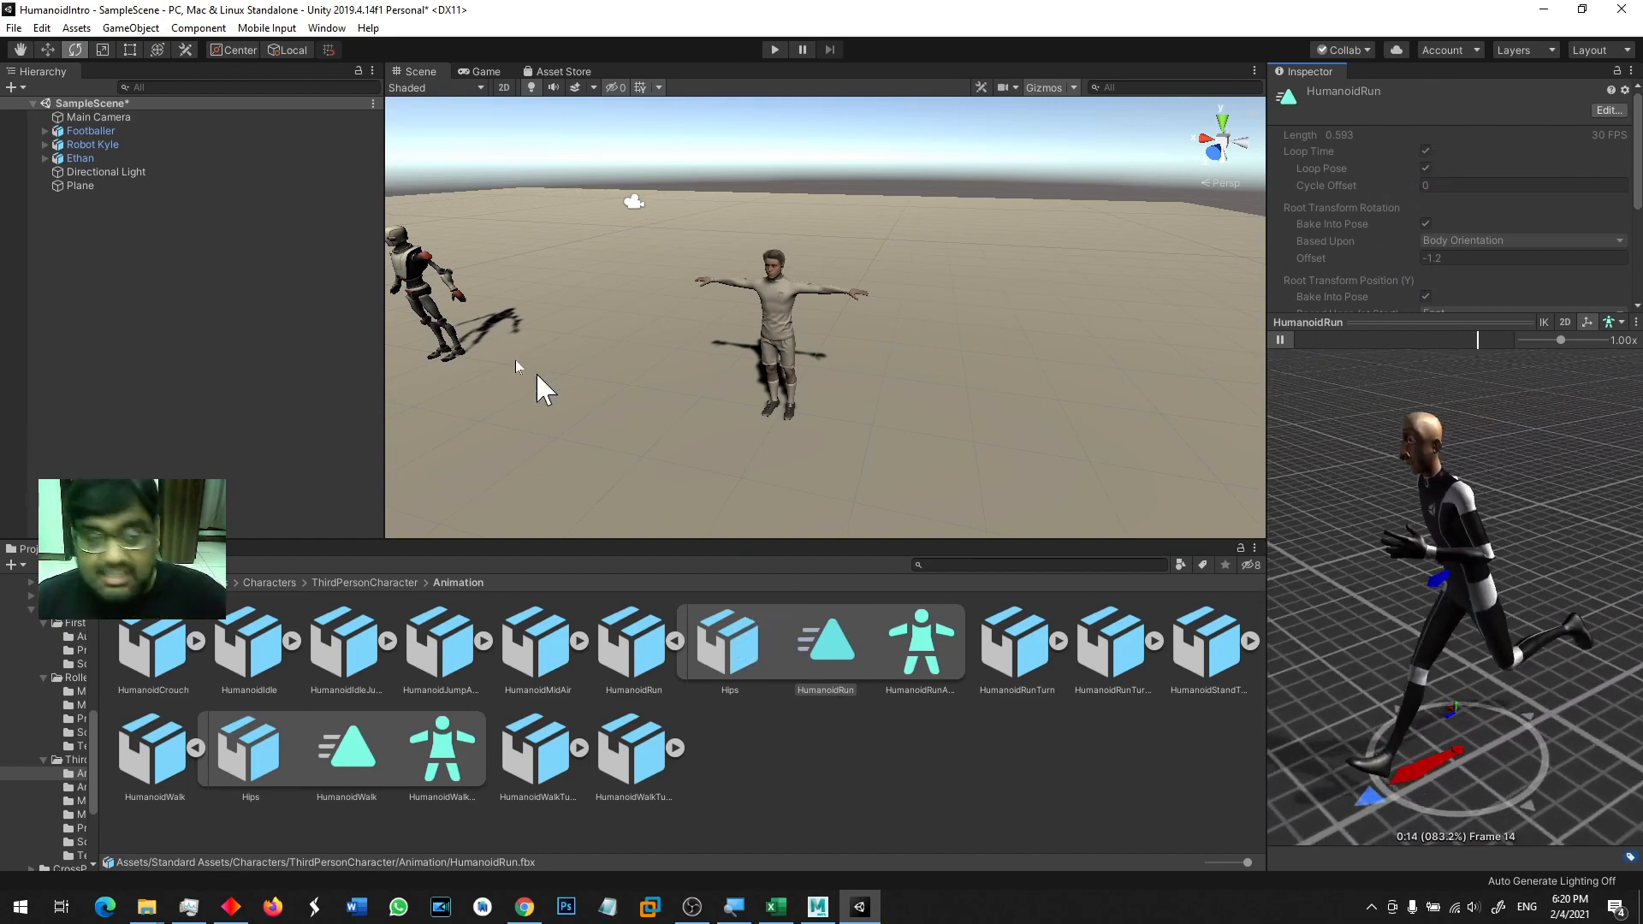
- Inspect the Ethan, Robot Kyle and Footballer characters in the scene one after another, finishing on Ethan
middle_drag(425, 325, 1189, 455)
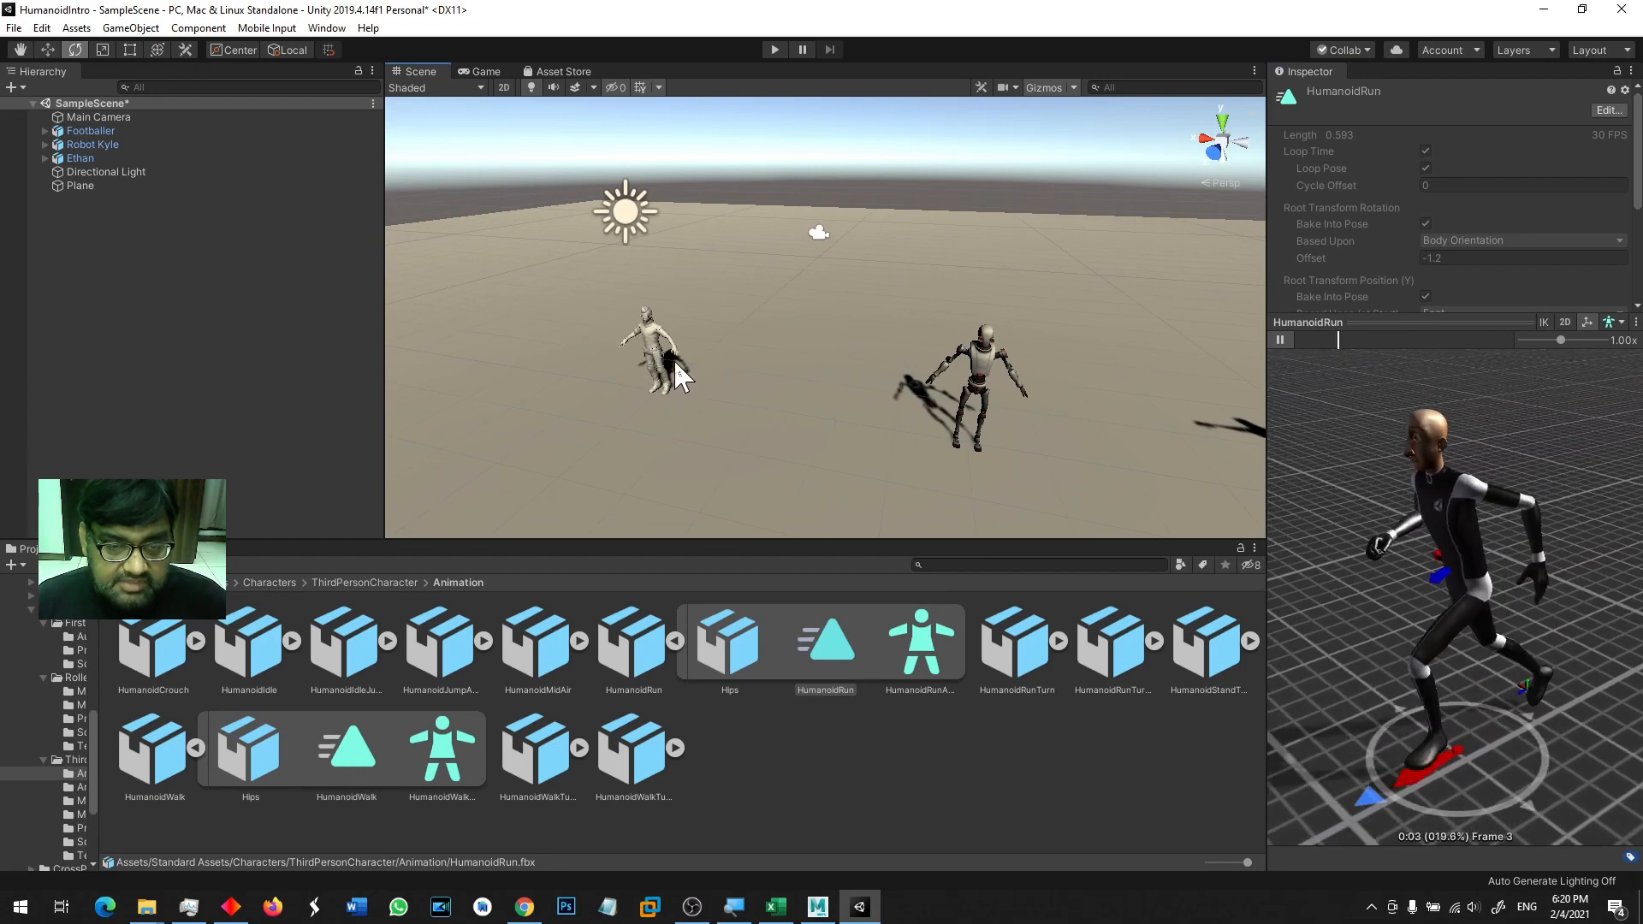
click(647, 338)
key(f)
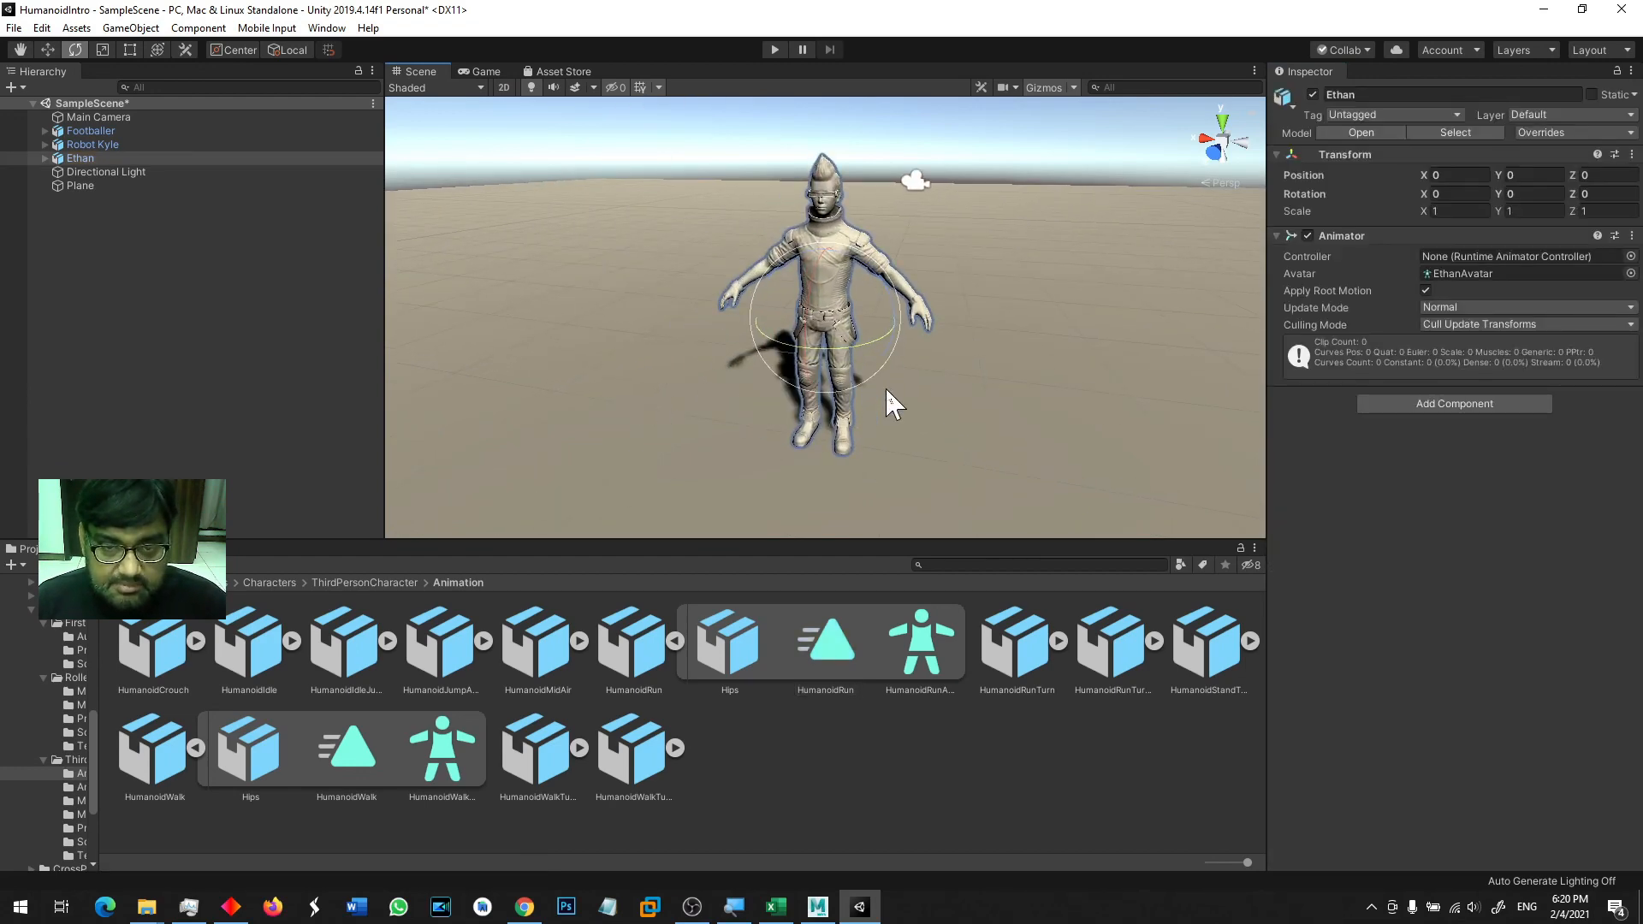
double_click(97, 146)
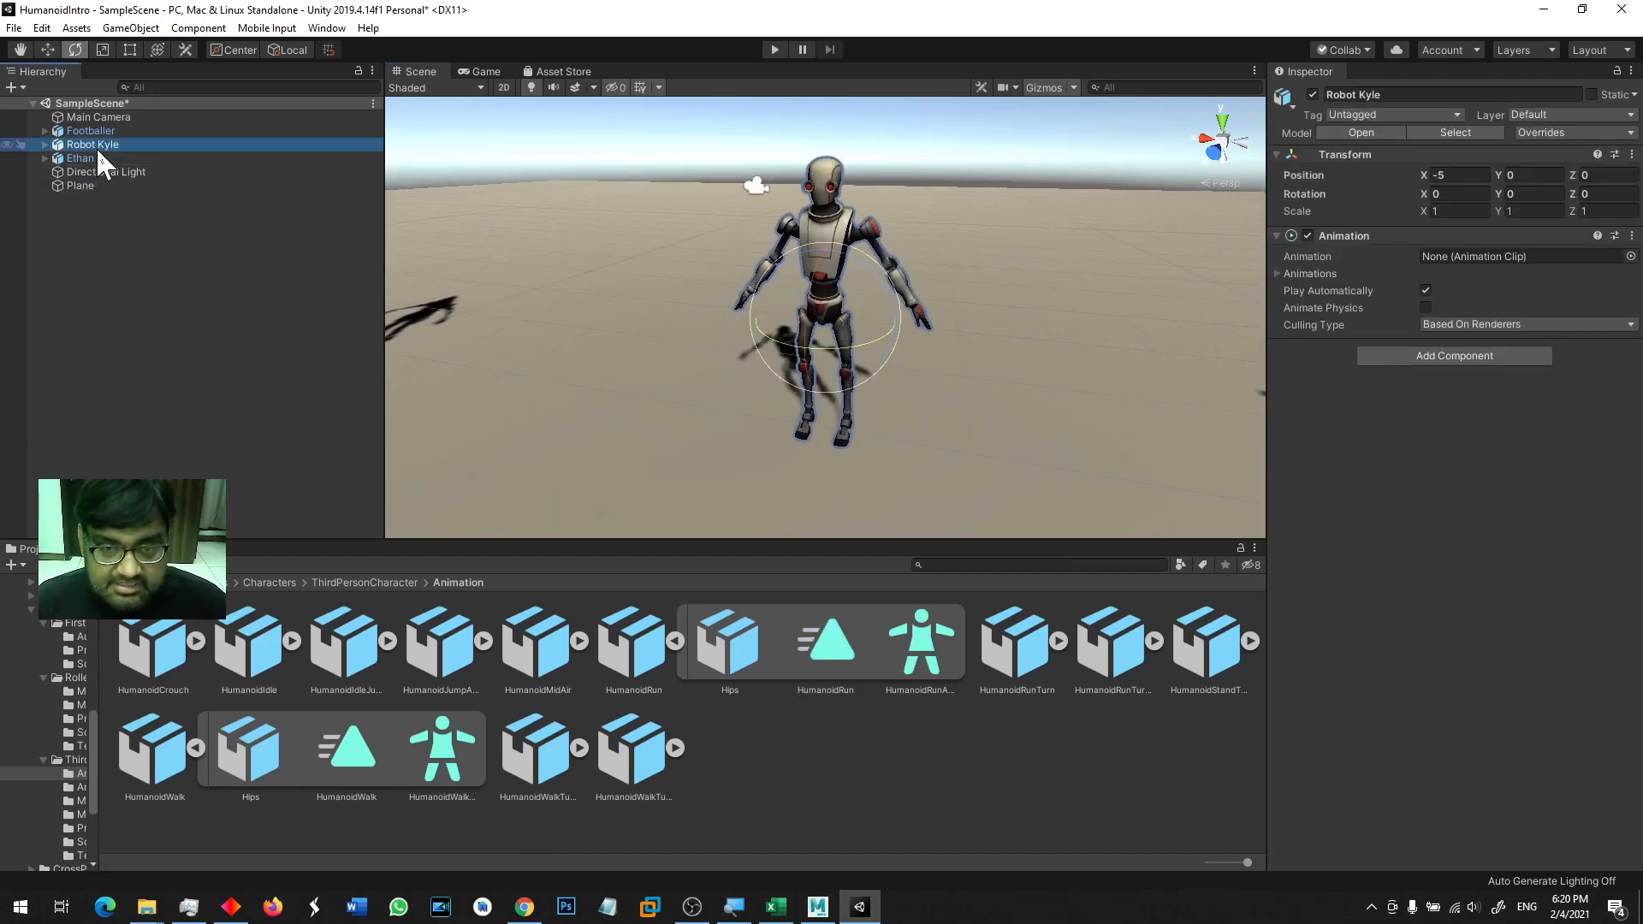
double_click(104, 131)
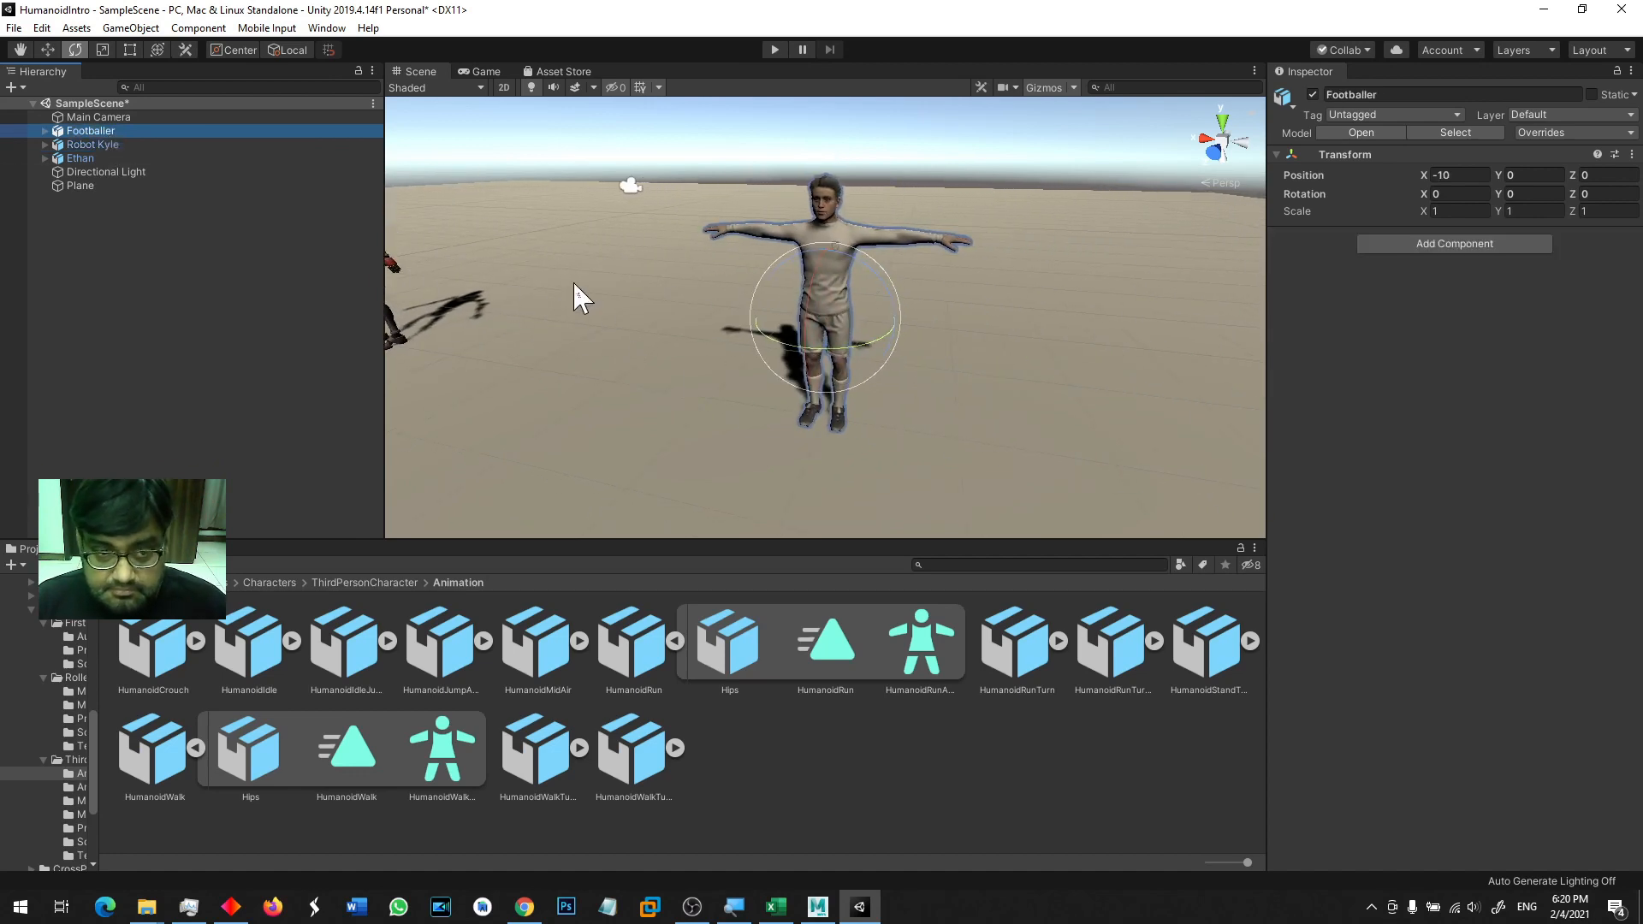
middle_drag(580, 295, 1291, 415)
click(498, 342)
key(f)
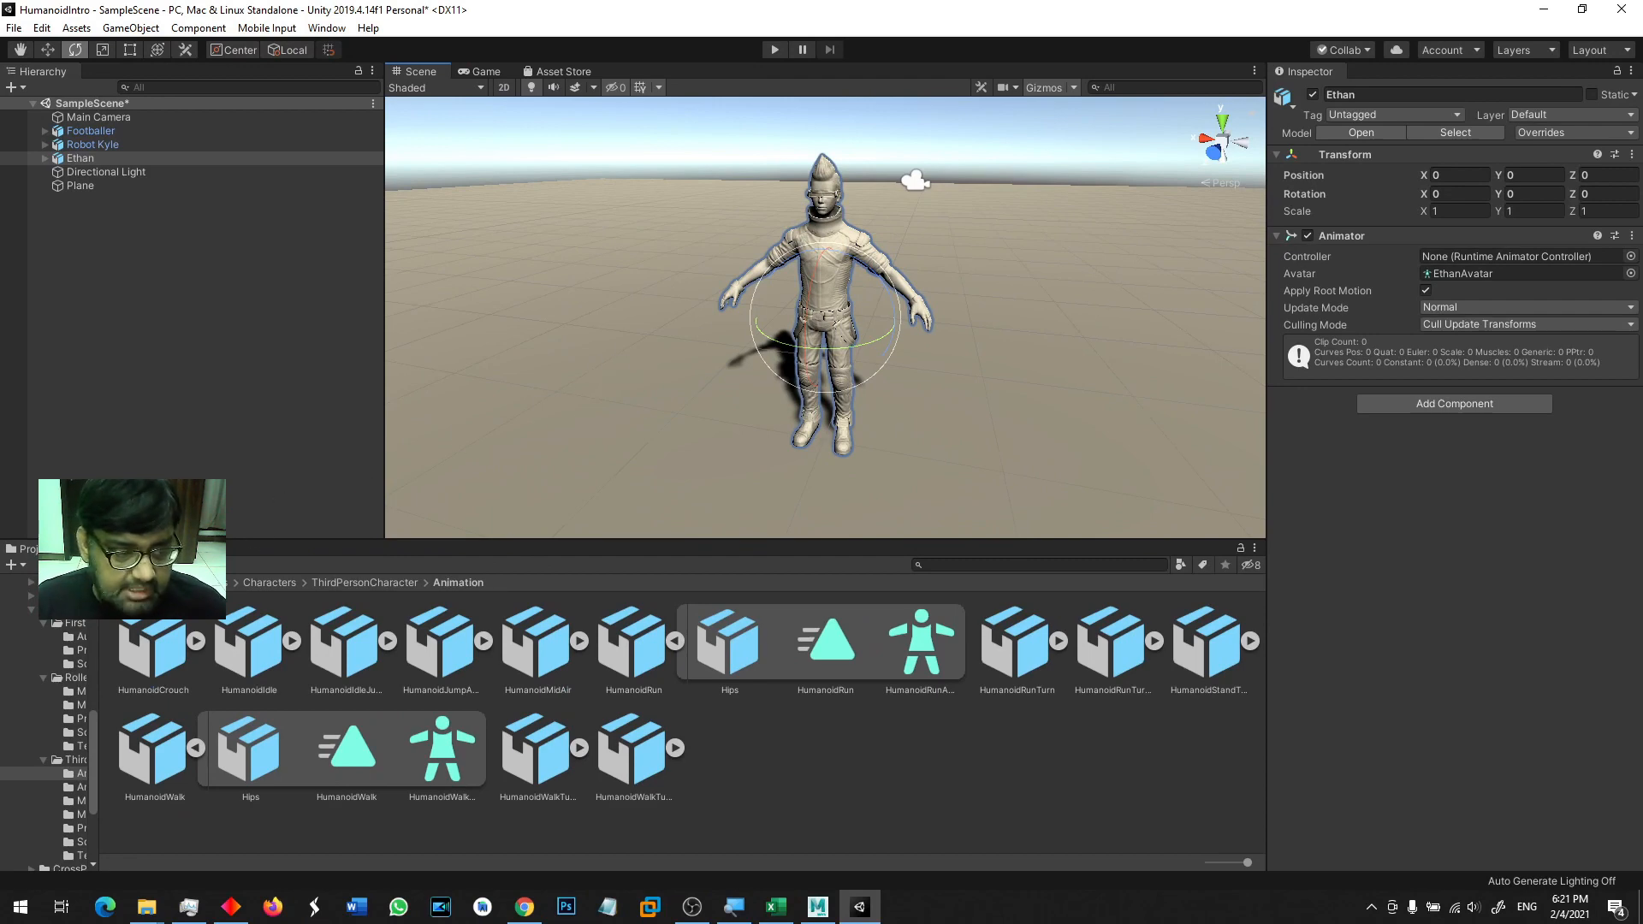
- Create an Animator Controller named "Walk and Run" in the root Assets folder
click(121, 582)
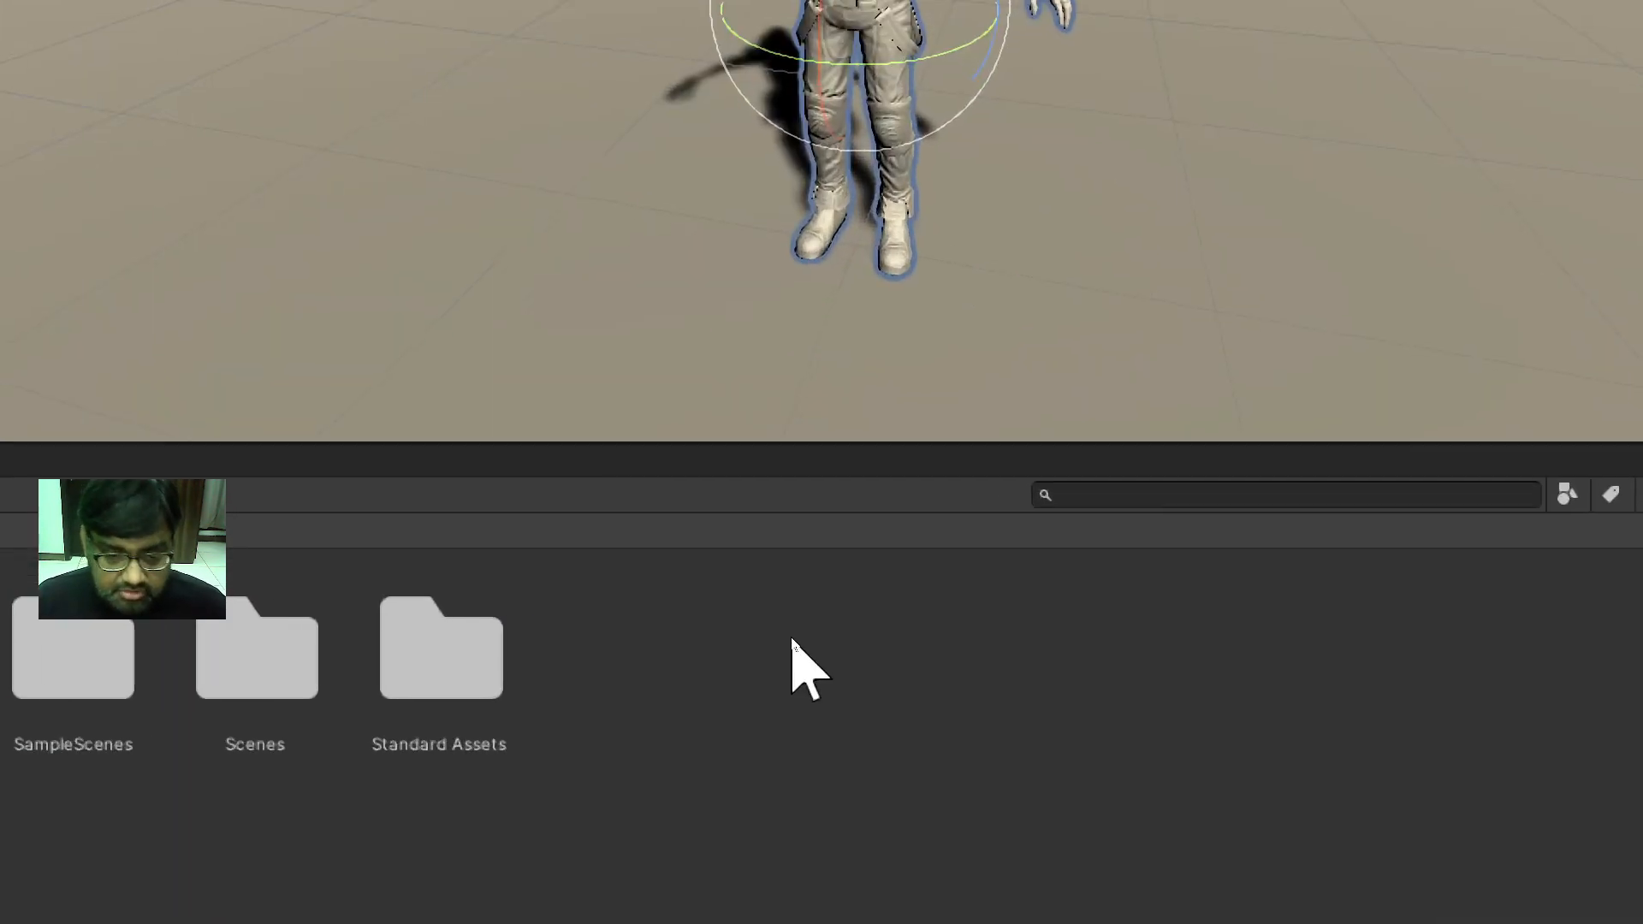
right_click(660, 631)
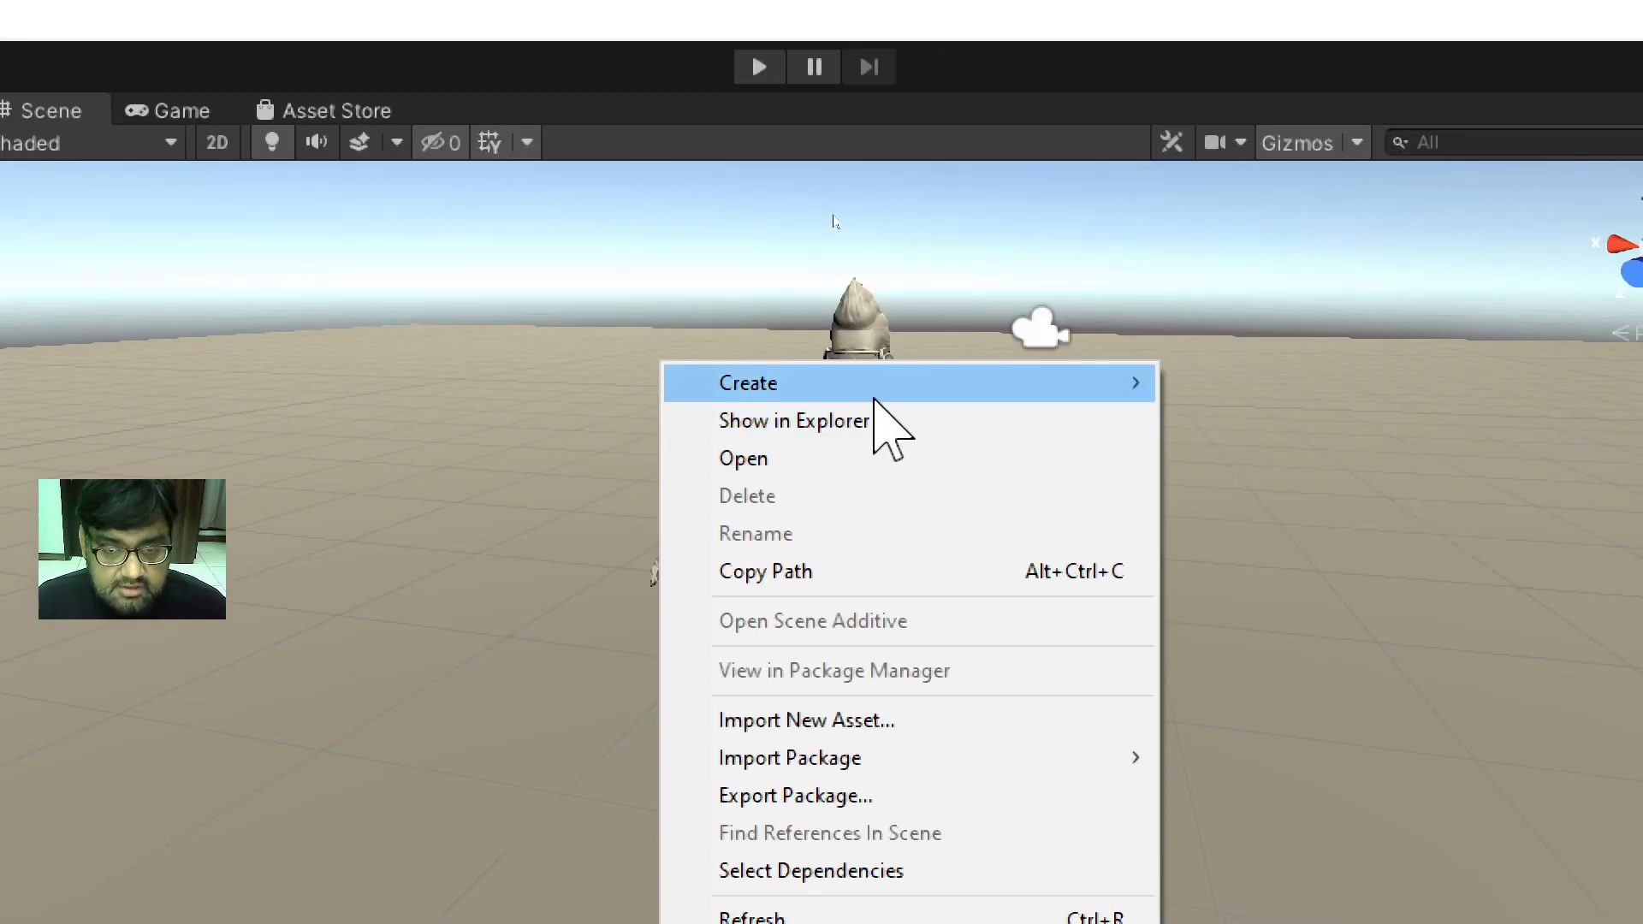
mouse_move(873, 393)
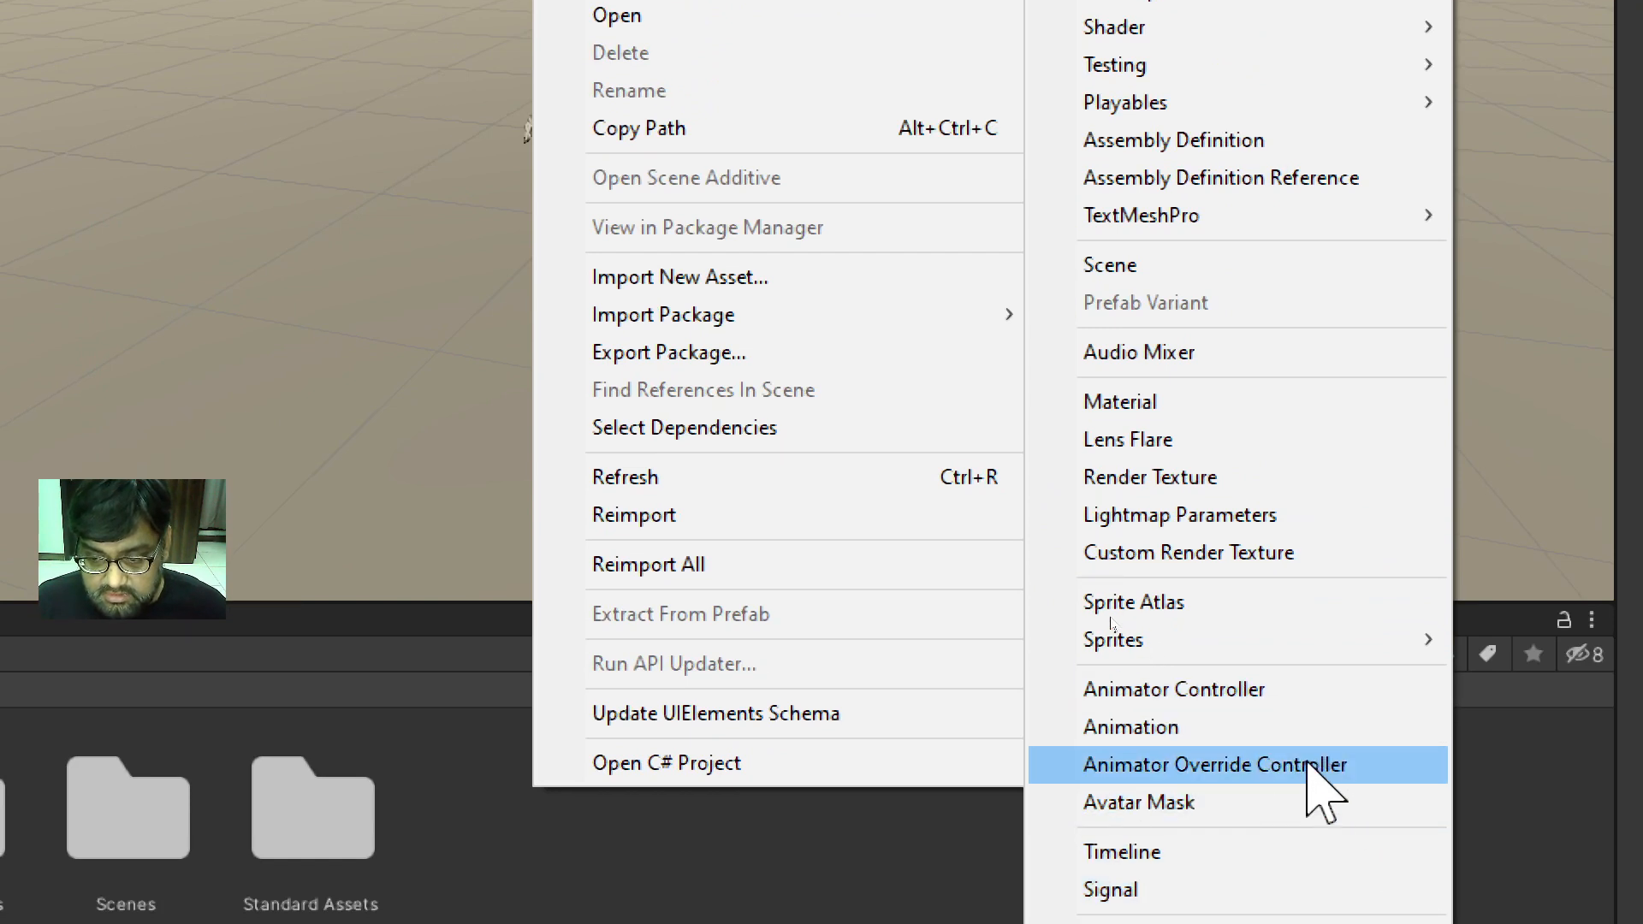
click(1251, 693)
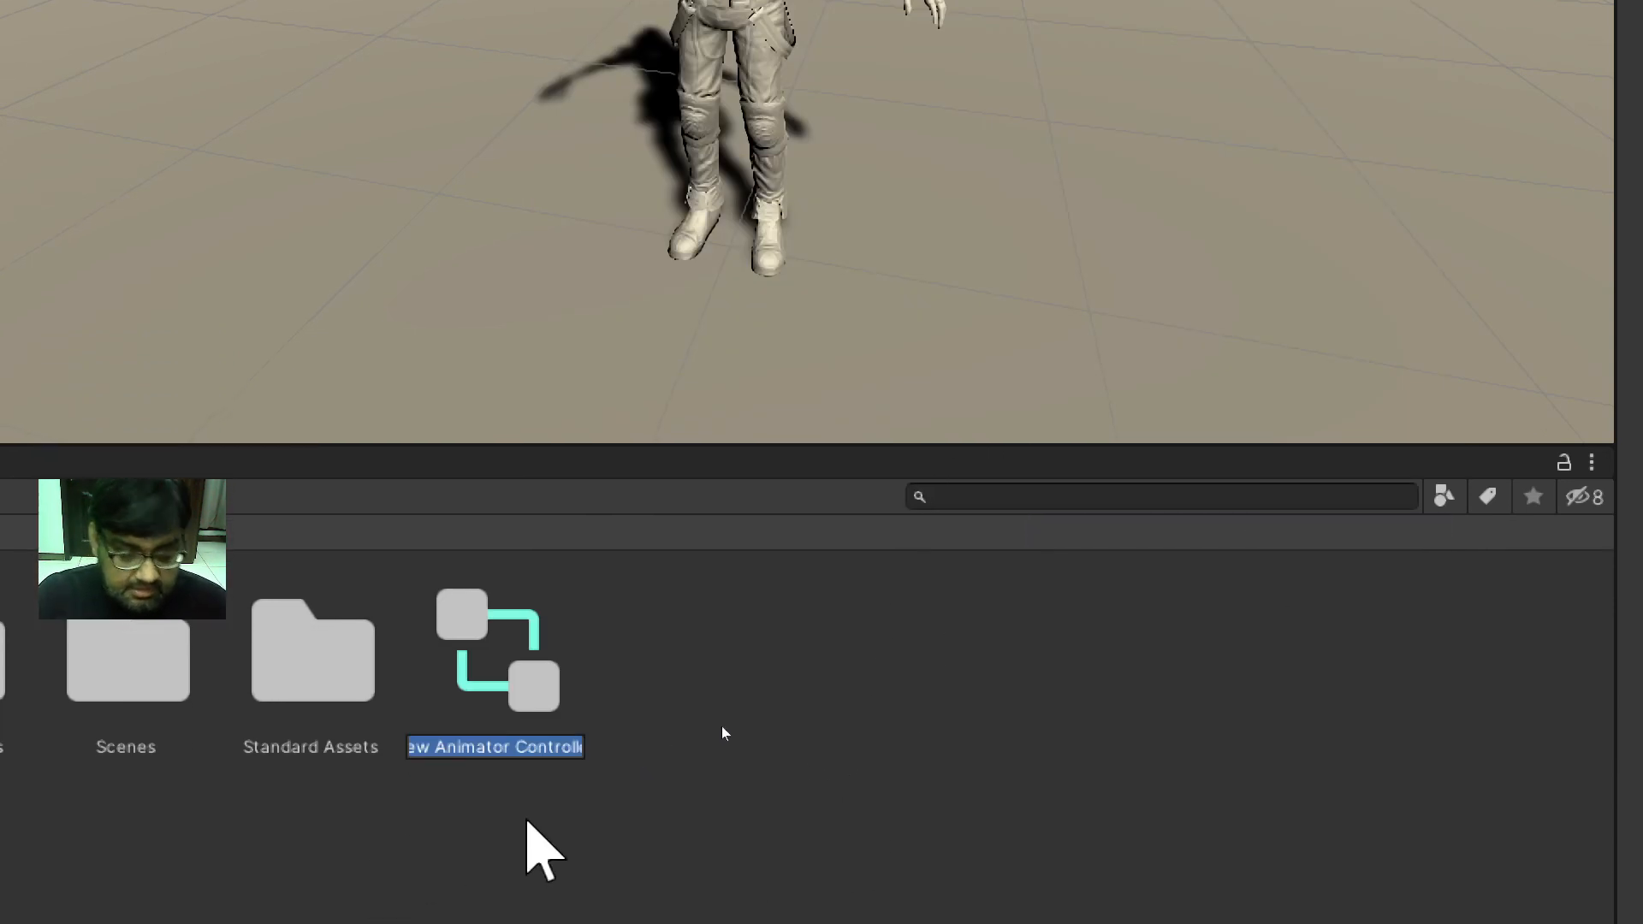
text(Walk and Run)
click(527, 822)
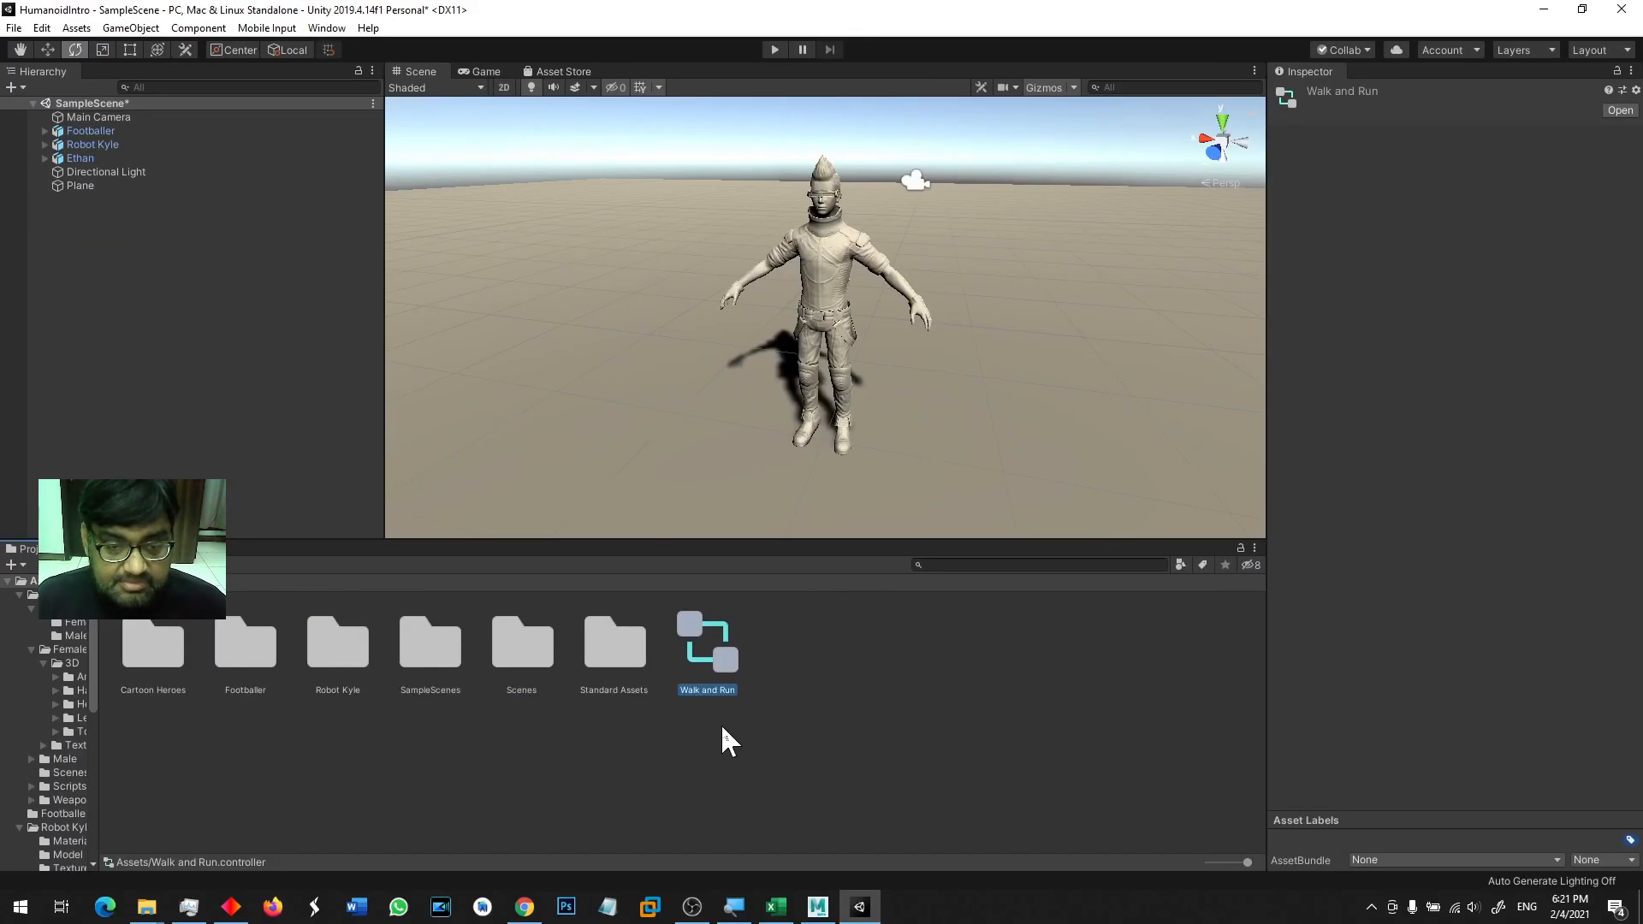
- Open the Walk and Run controller in the Animator and narrow the Hierarchy to give its state graph more room
double_click(705, 655)
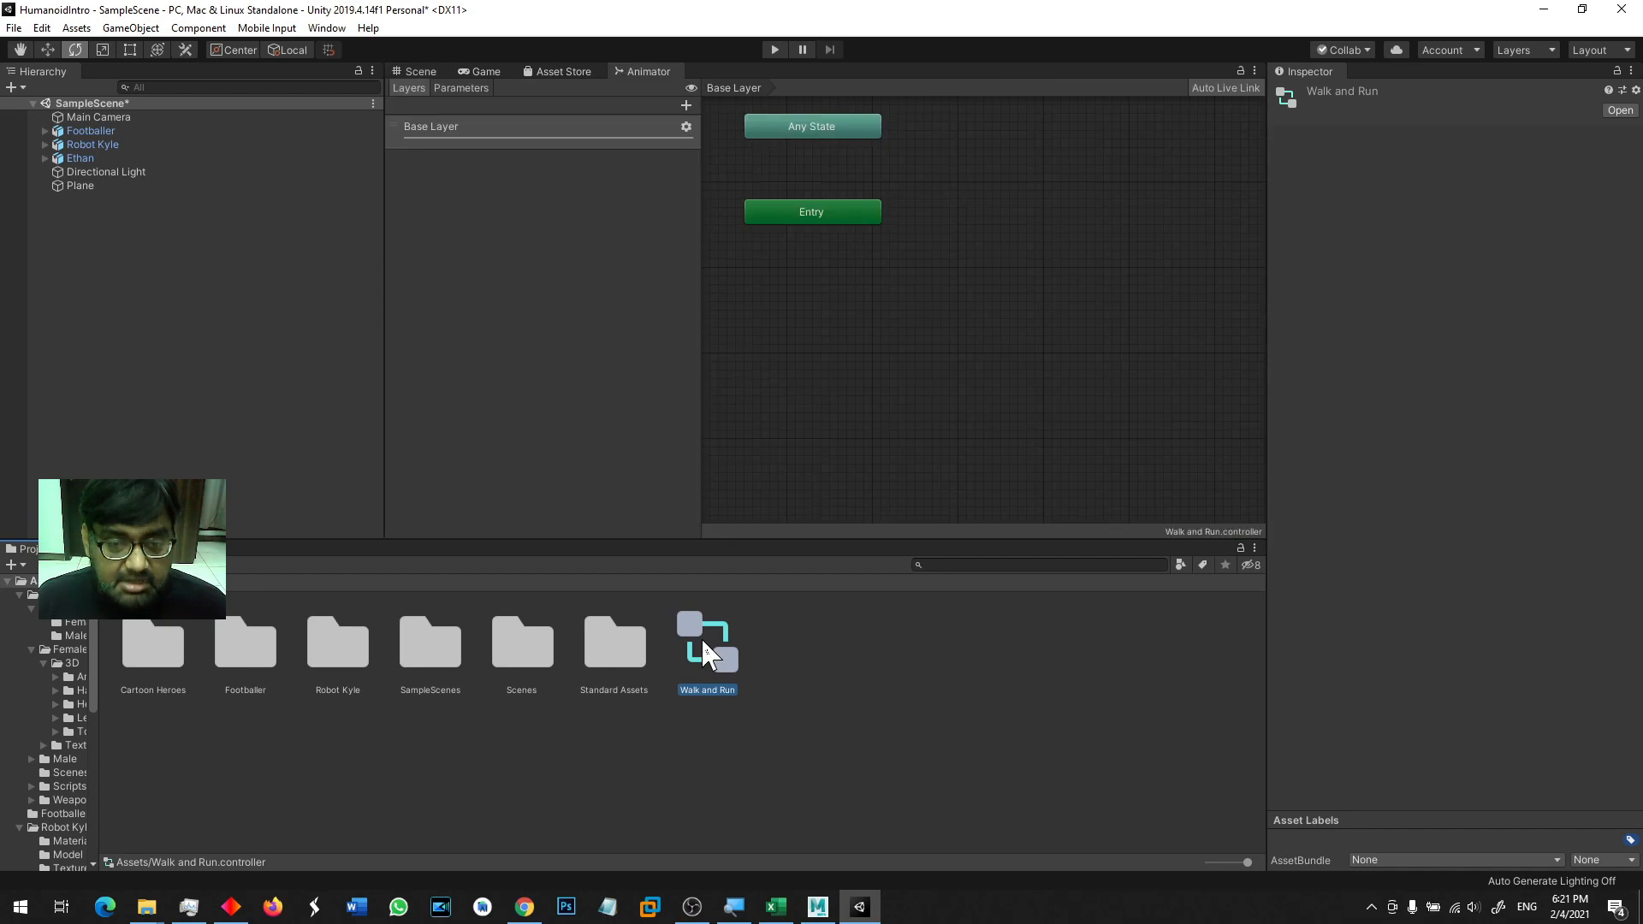
drag(379, 310, 147, 312)
scroll(884, 246, down, 2)
key(super)
click(886, 237)
alt+drag(888, 238, 847, 360)
scroll(840, 324, up, 3)
scroll(800, 330, up, 2)
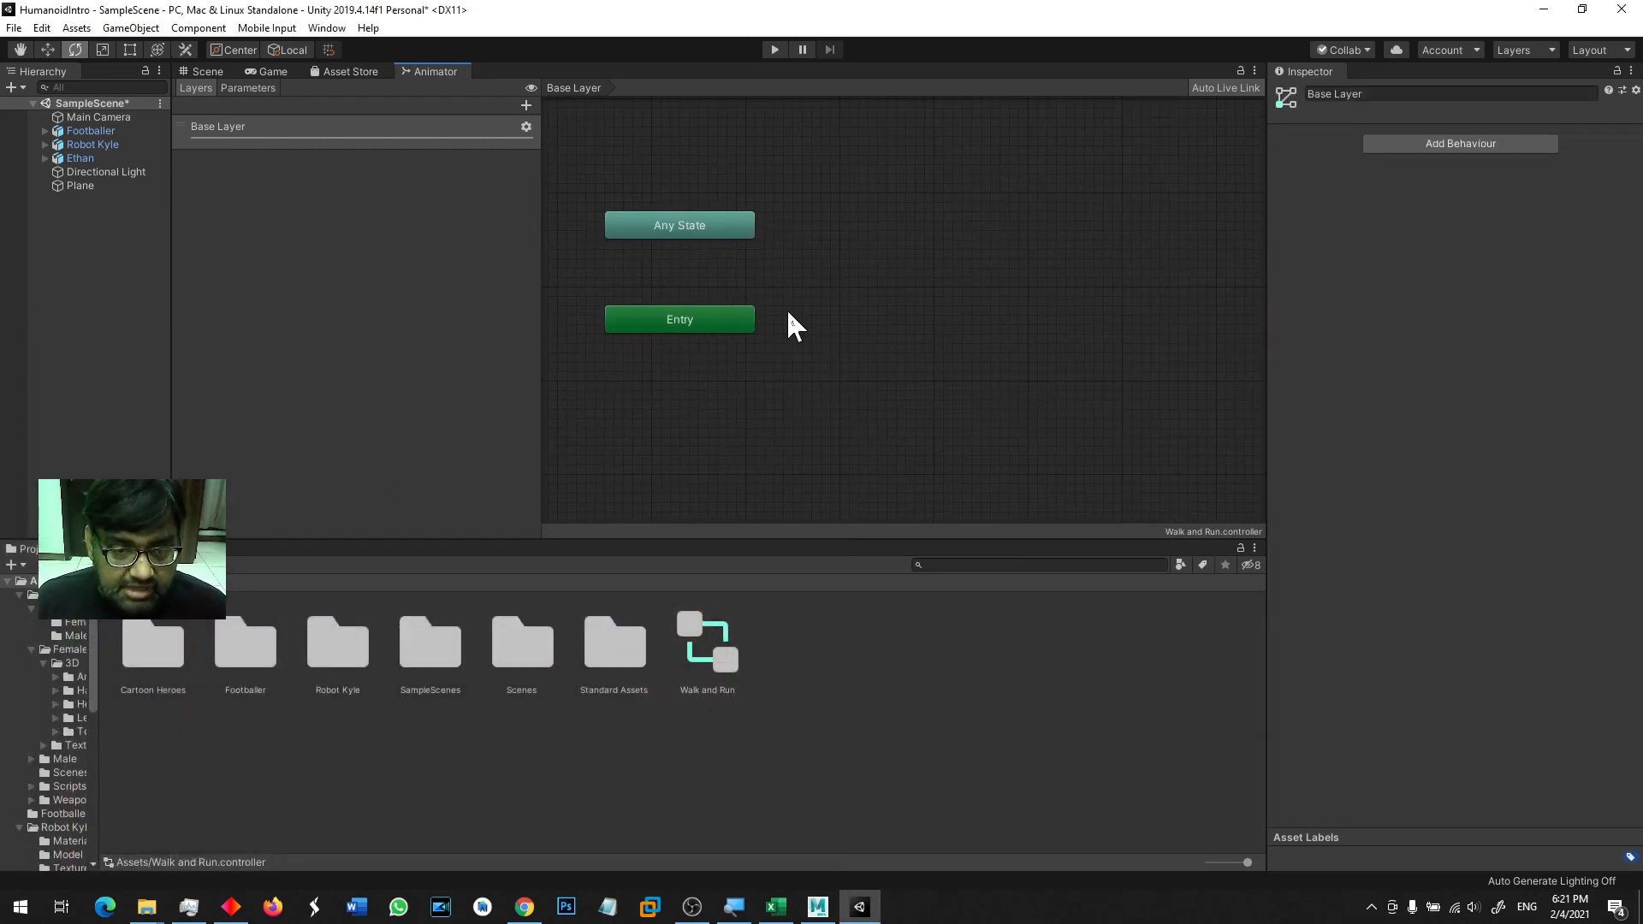
middle_drag(1050, 377, 664, 278)
middle_drag(907, 275, 1051, 299)
middle_drag(807, 294, 928, 316)
scroll(861, 284, down, 3)
scroll(863, 289, up, 1)
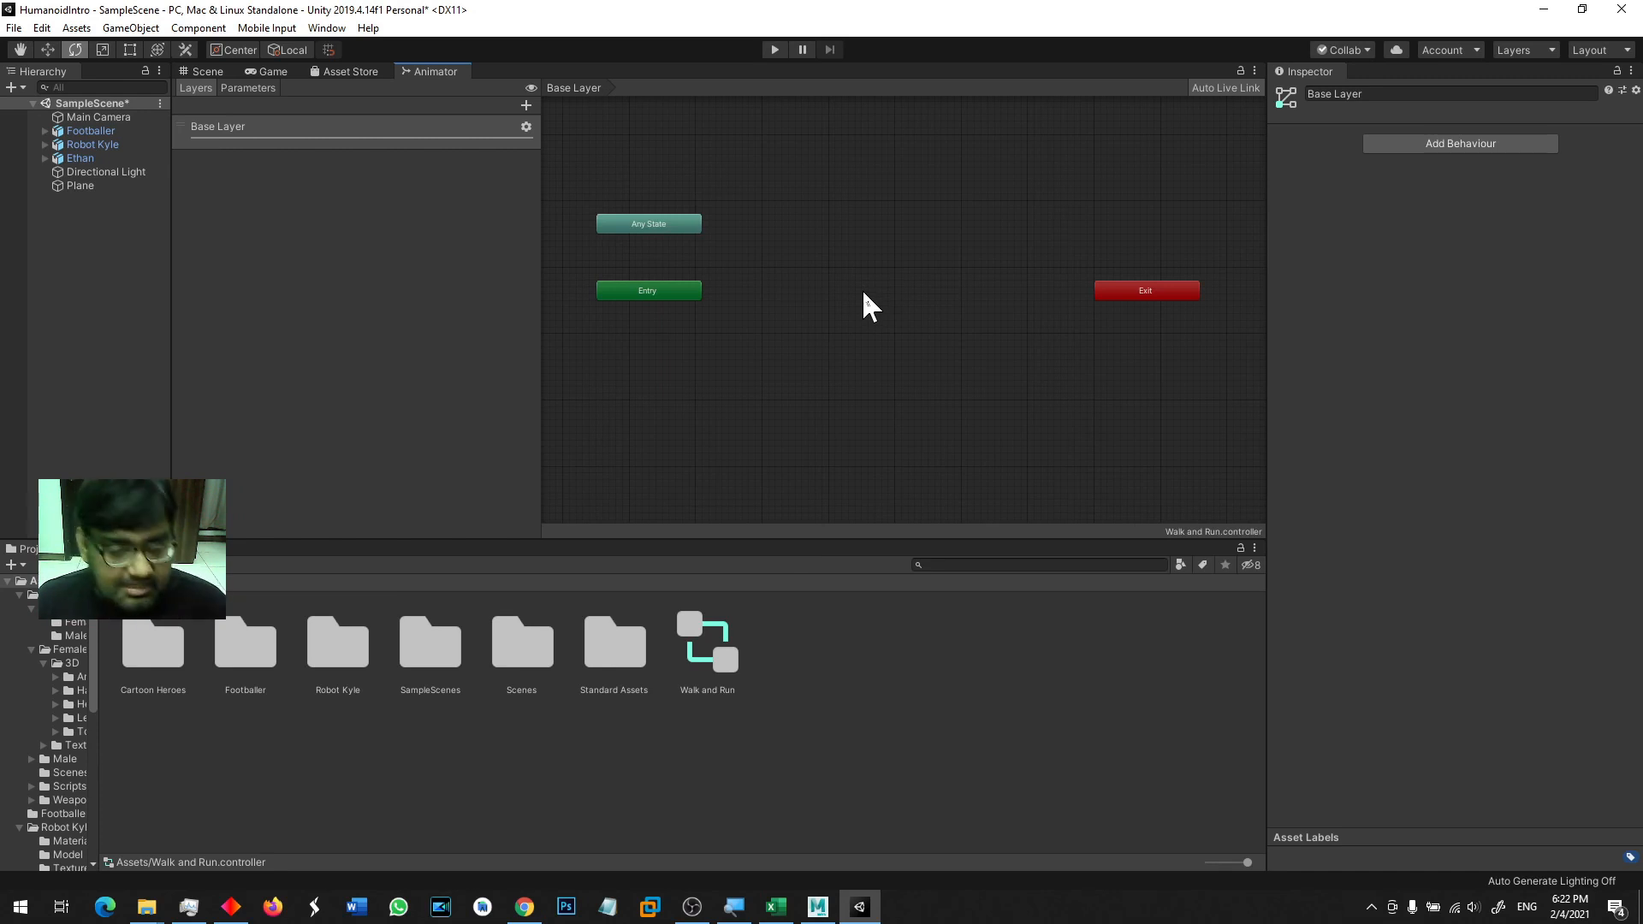
- Open the ThirdPersonCharacter Animation folder inside the Characters folder of Standard Assets
click(482, 801)
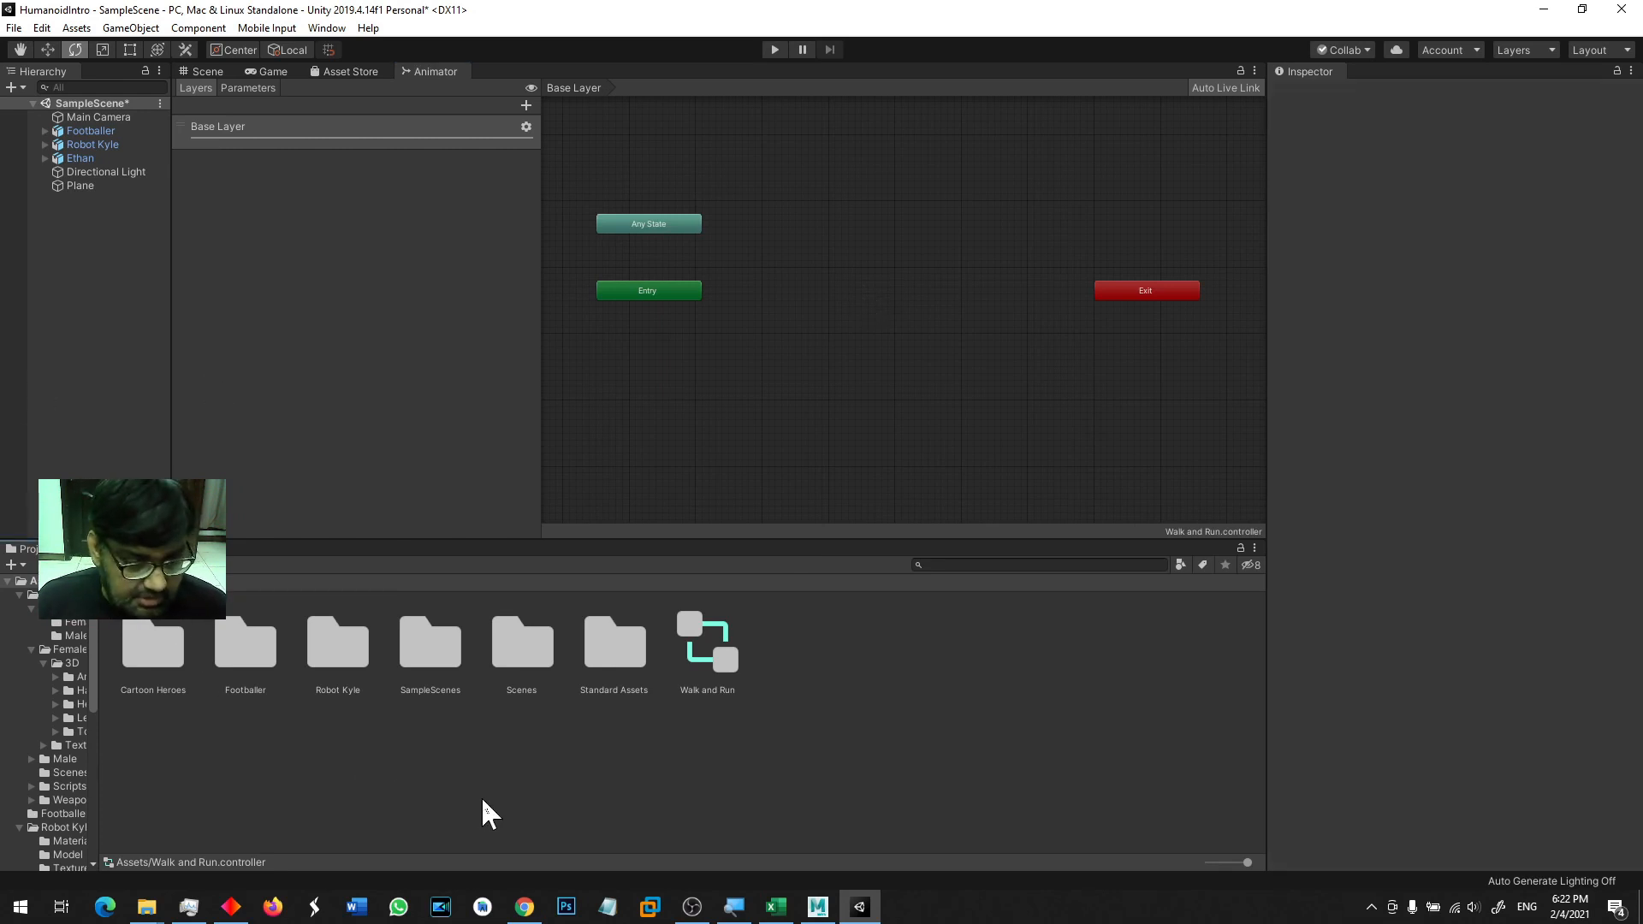
double_click(587, 658)
double_click(345, 658)
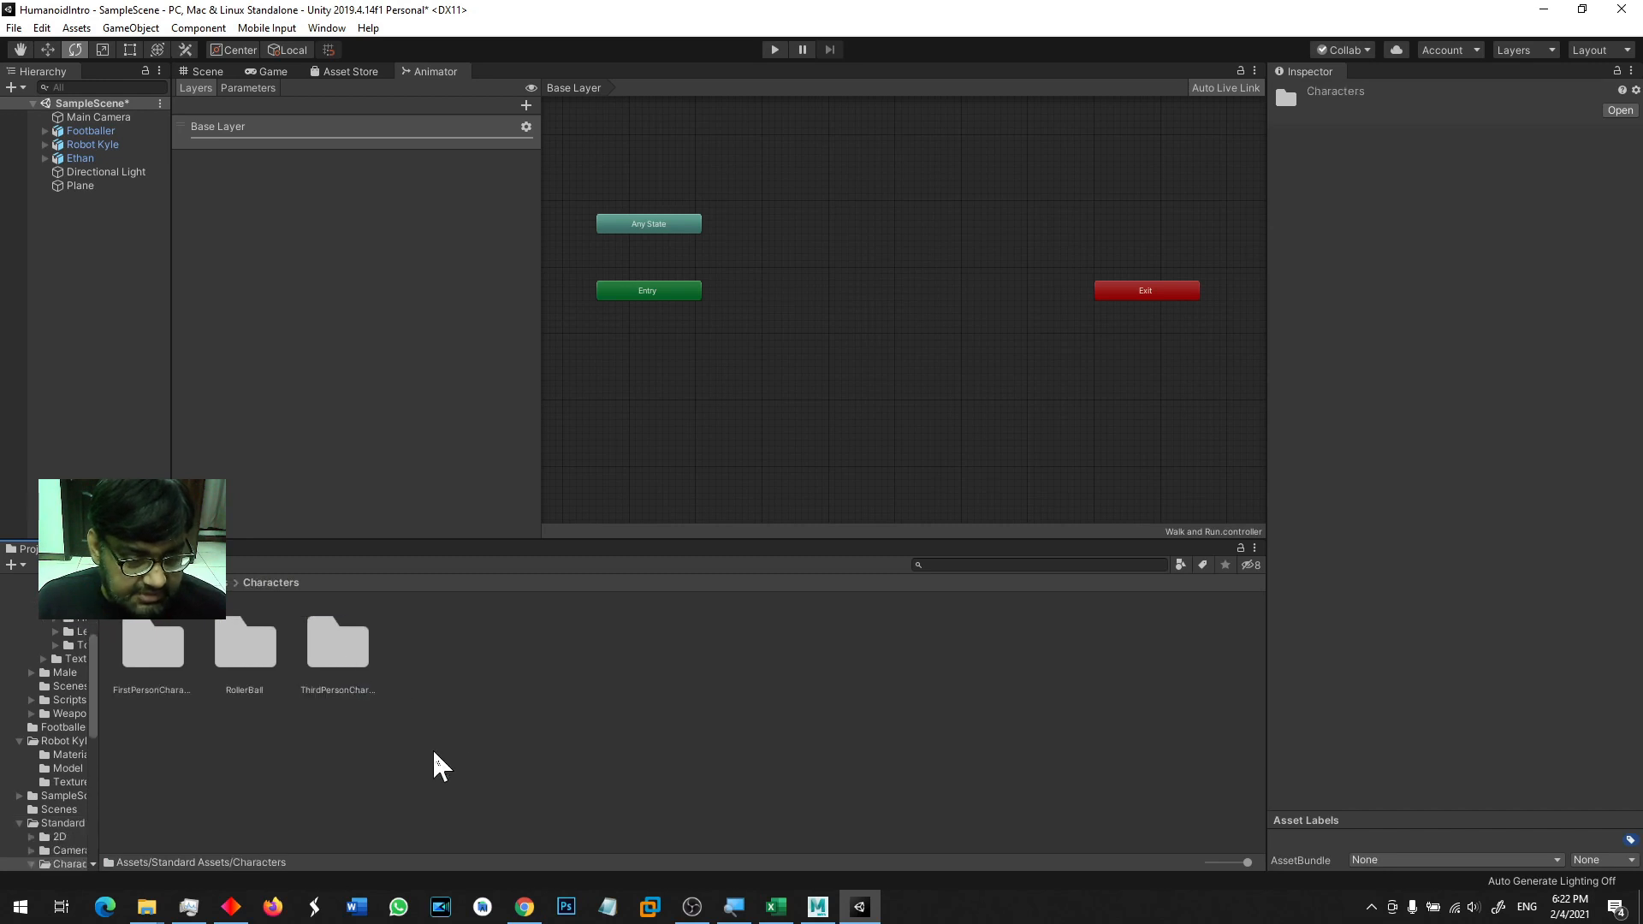
double_click(339, 658)
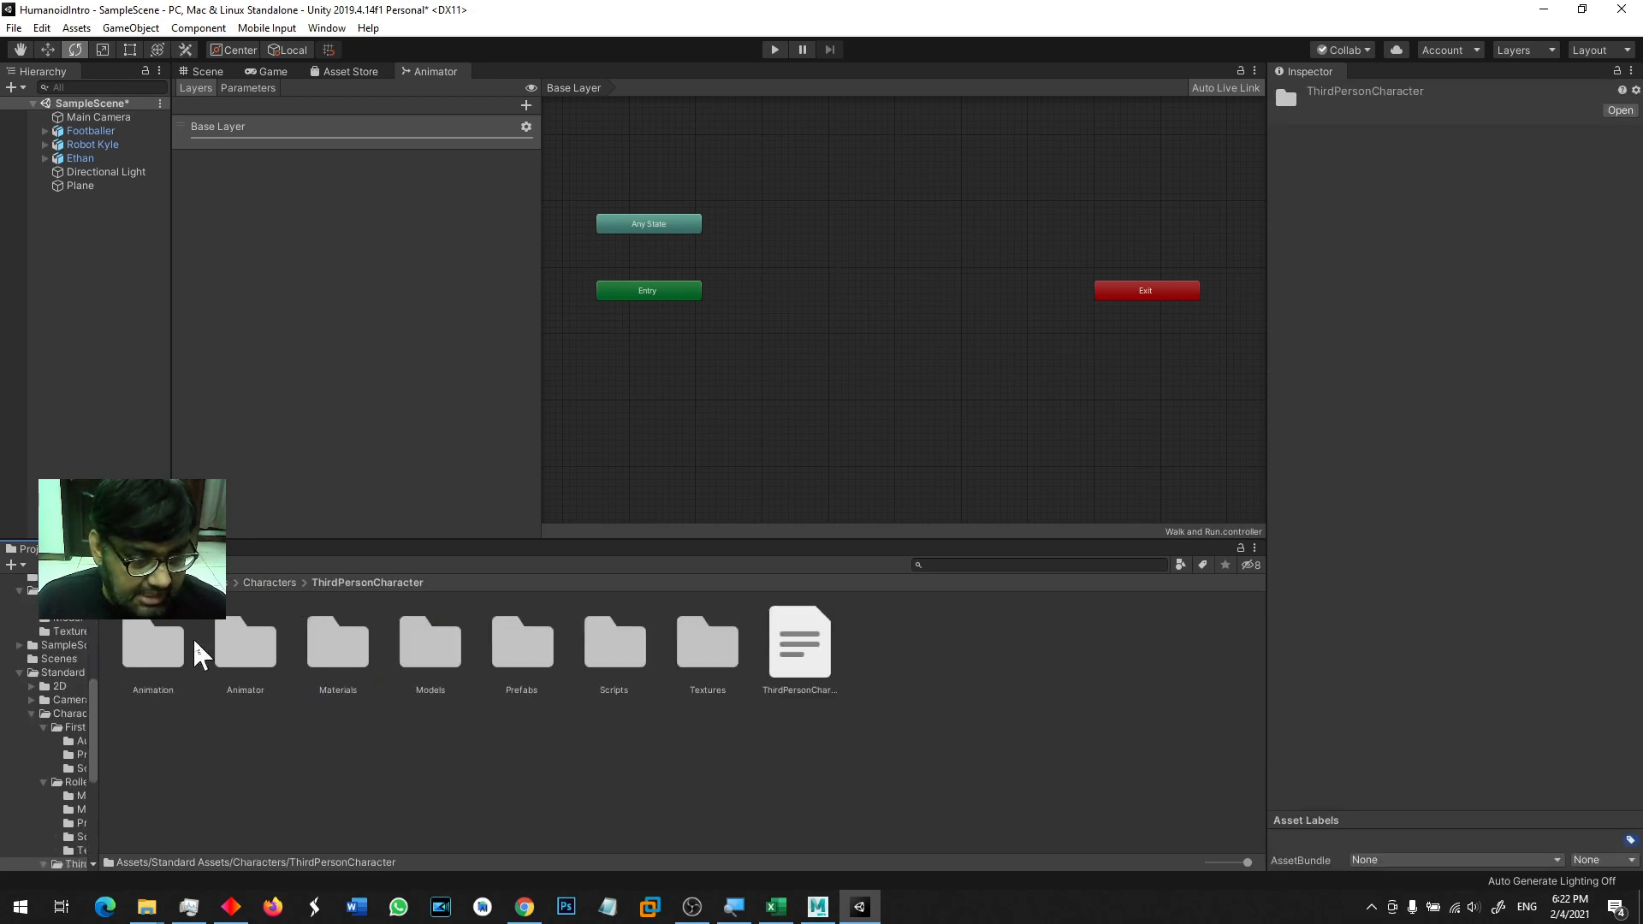
double_click(155, 647)
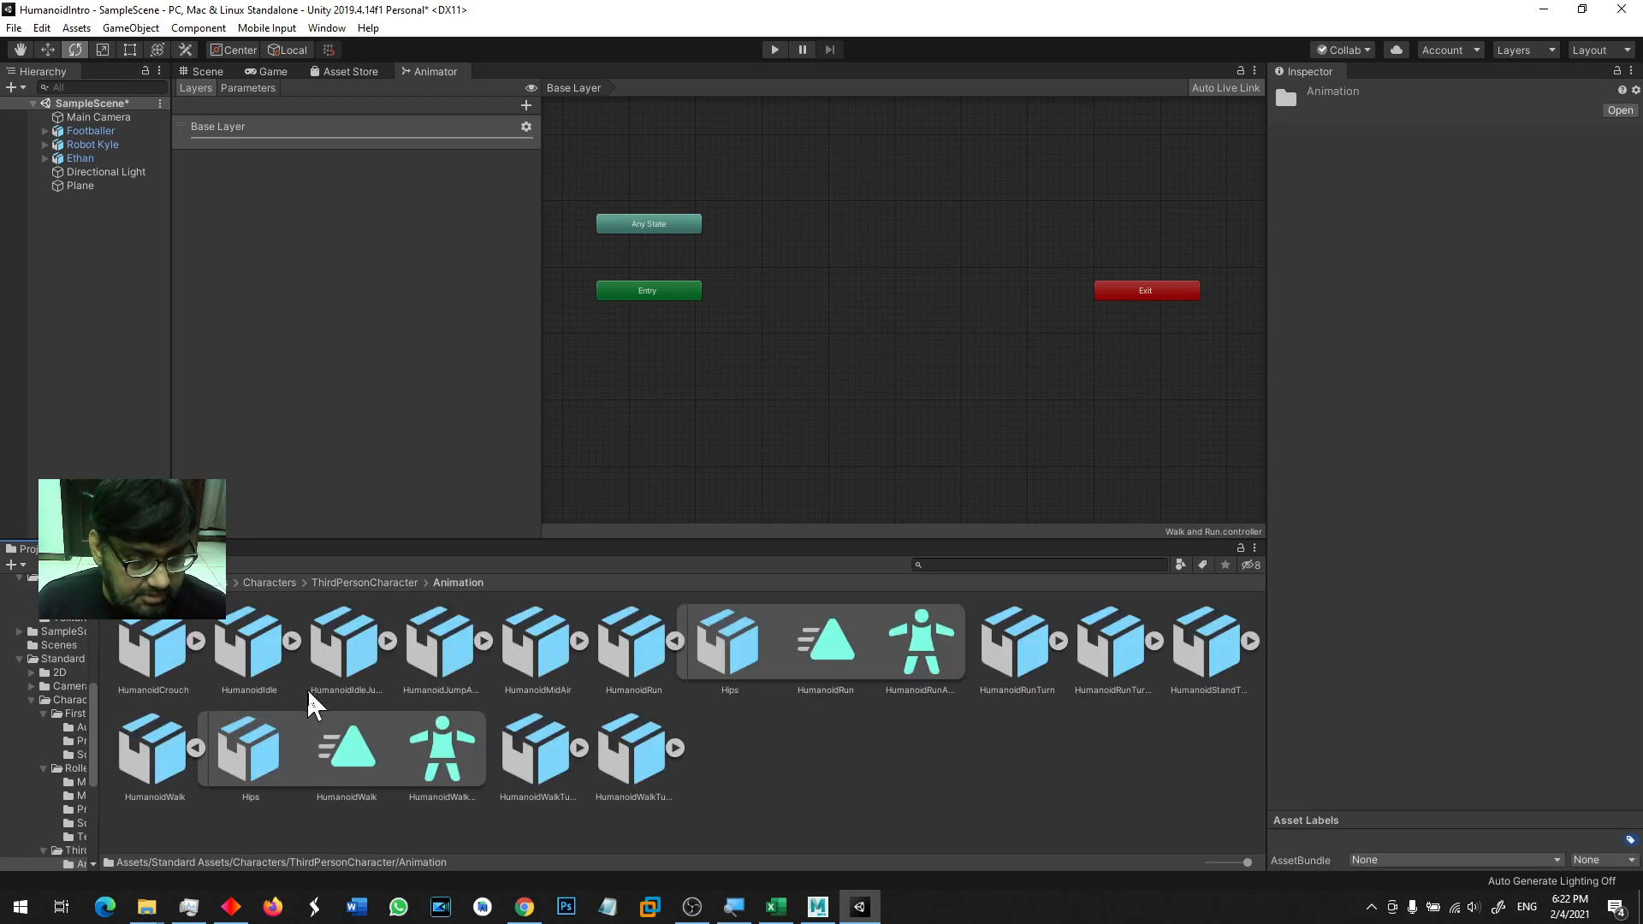
- Inspect the HumanoidRun clip and play the HumanoidWalk clip in the preview
click(851, 658)
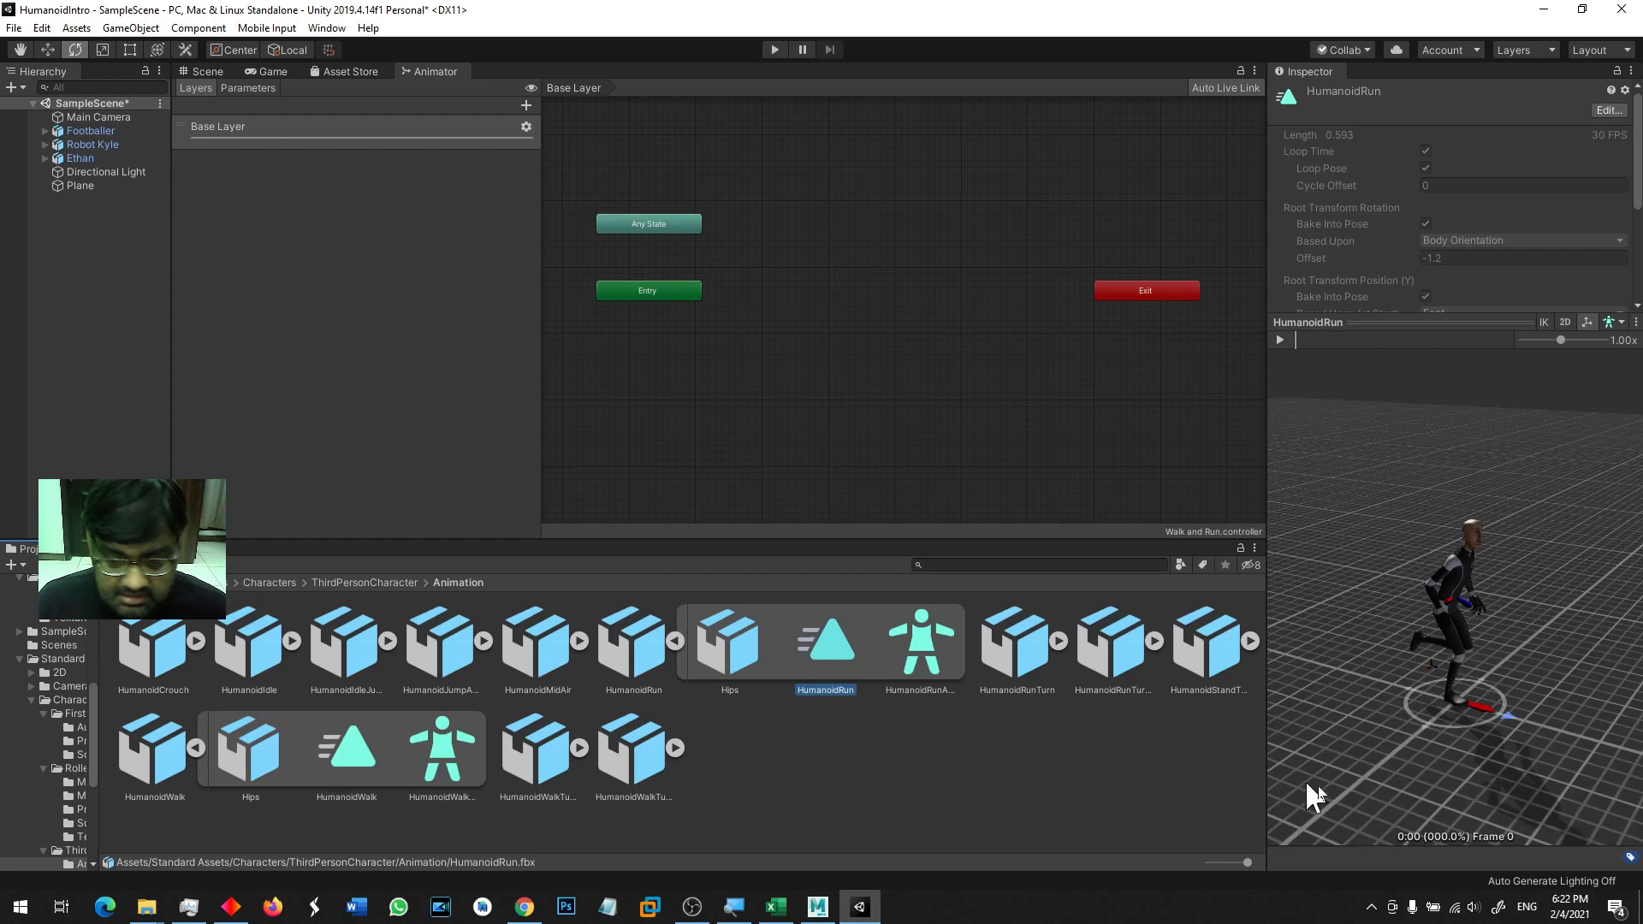
click(346, 751)
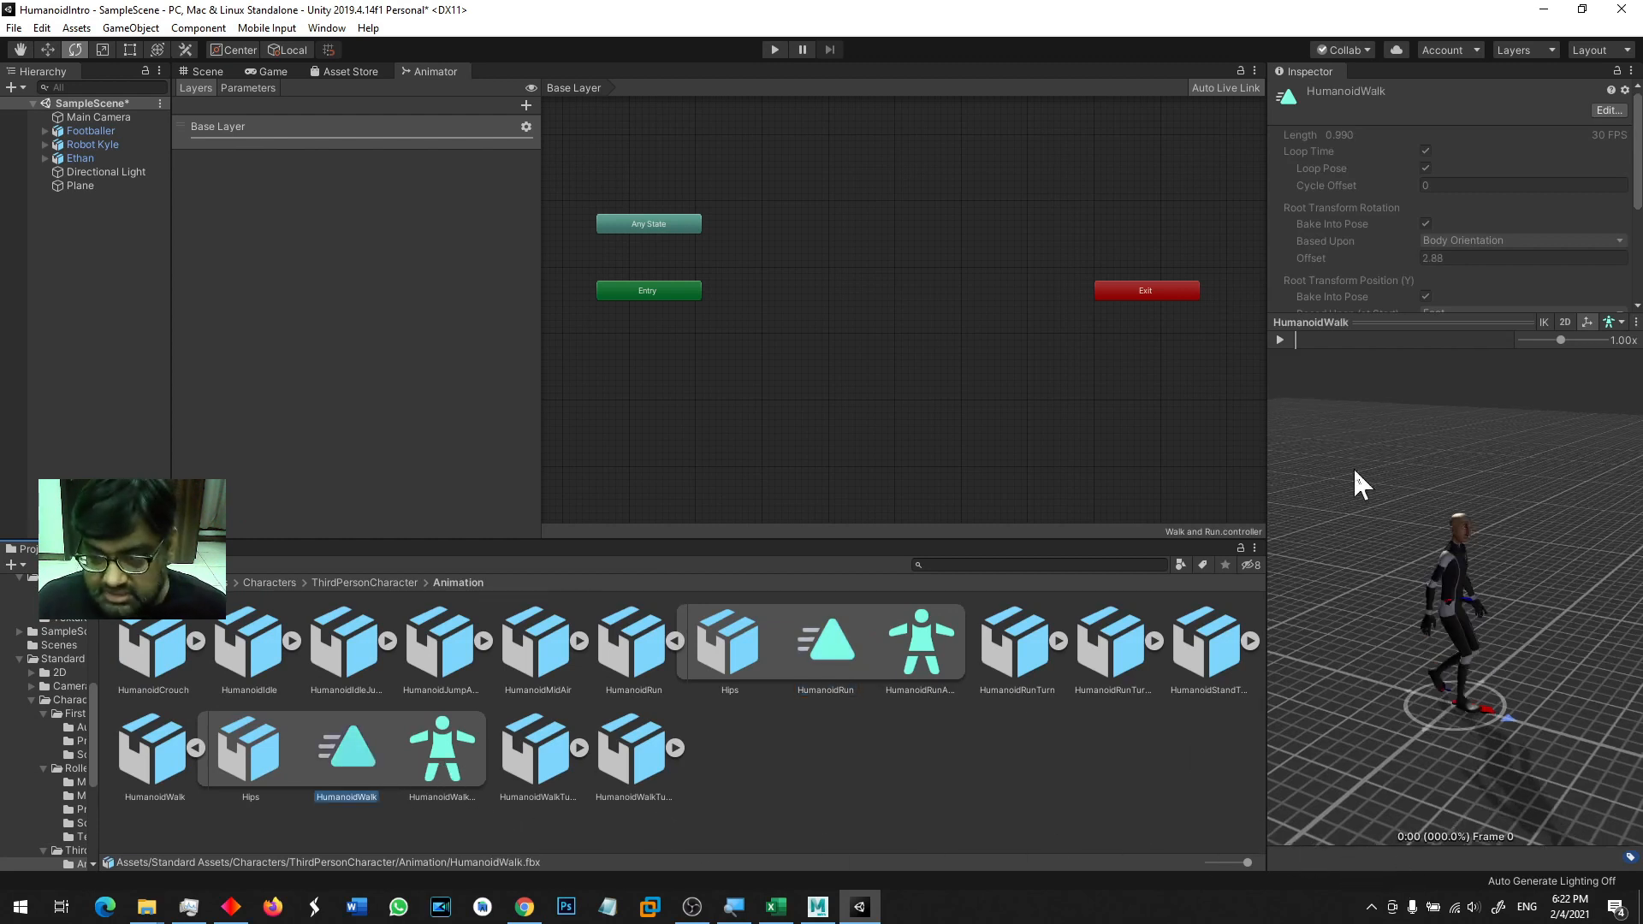
click(1280, 340)
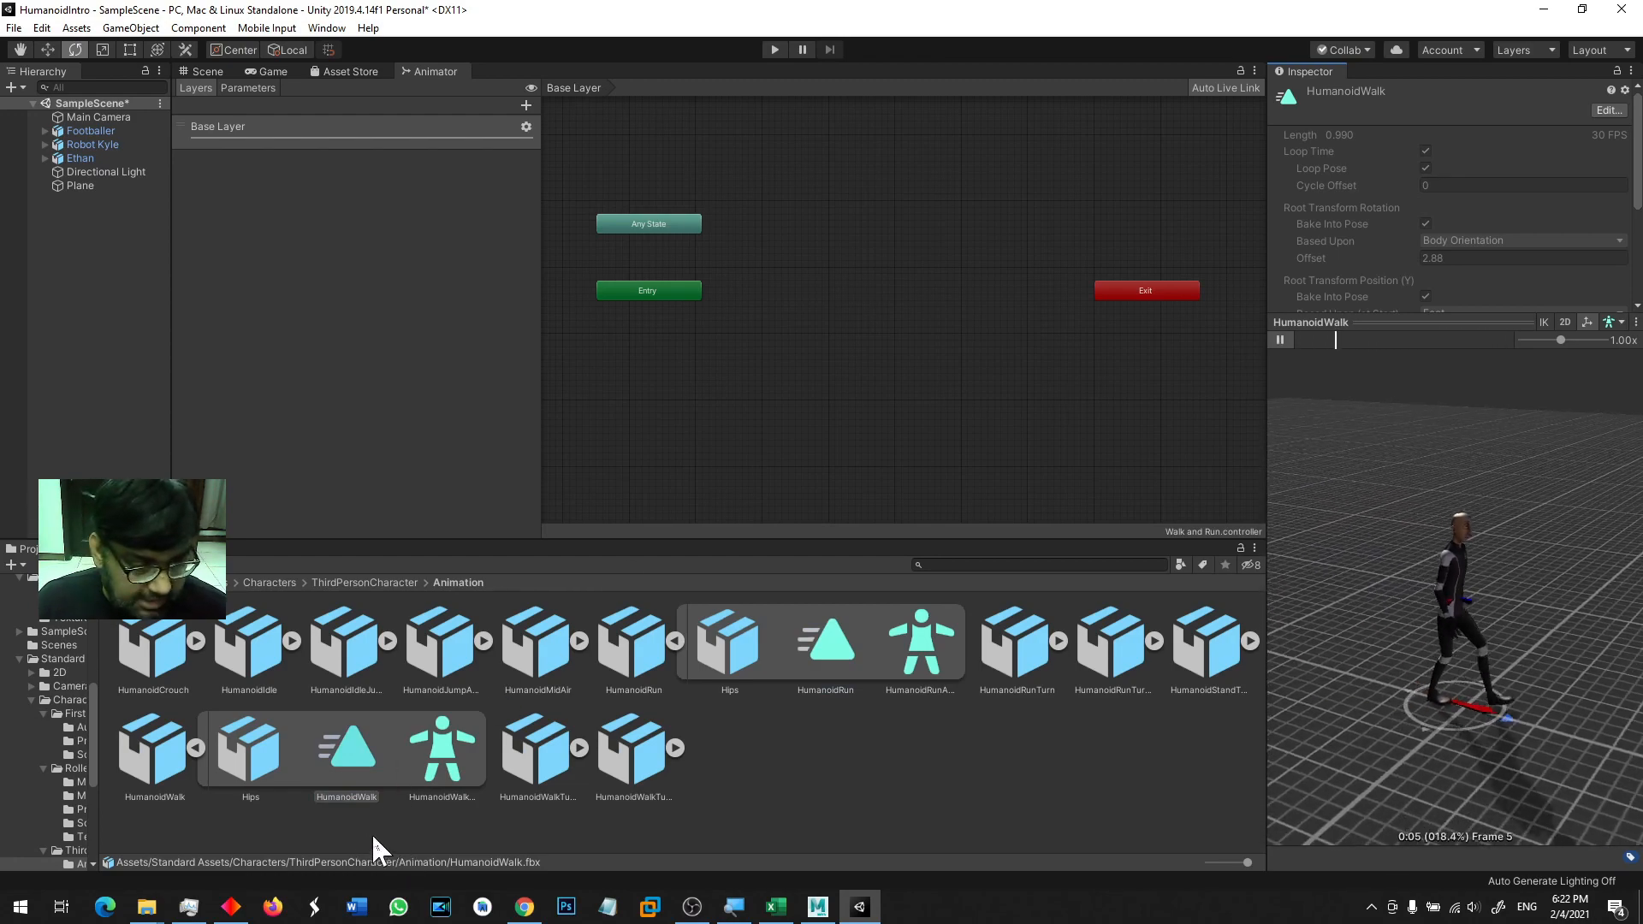
- Add the HumanoidWalk clip as the default state between Entry and Exit in the Walk and Run controller
drag(354, 772, 875, 276)
scroll(941, 282, up, 4)
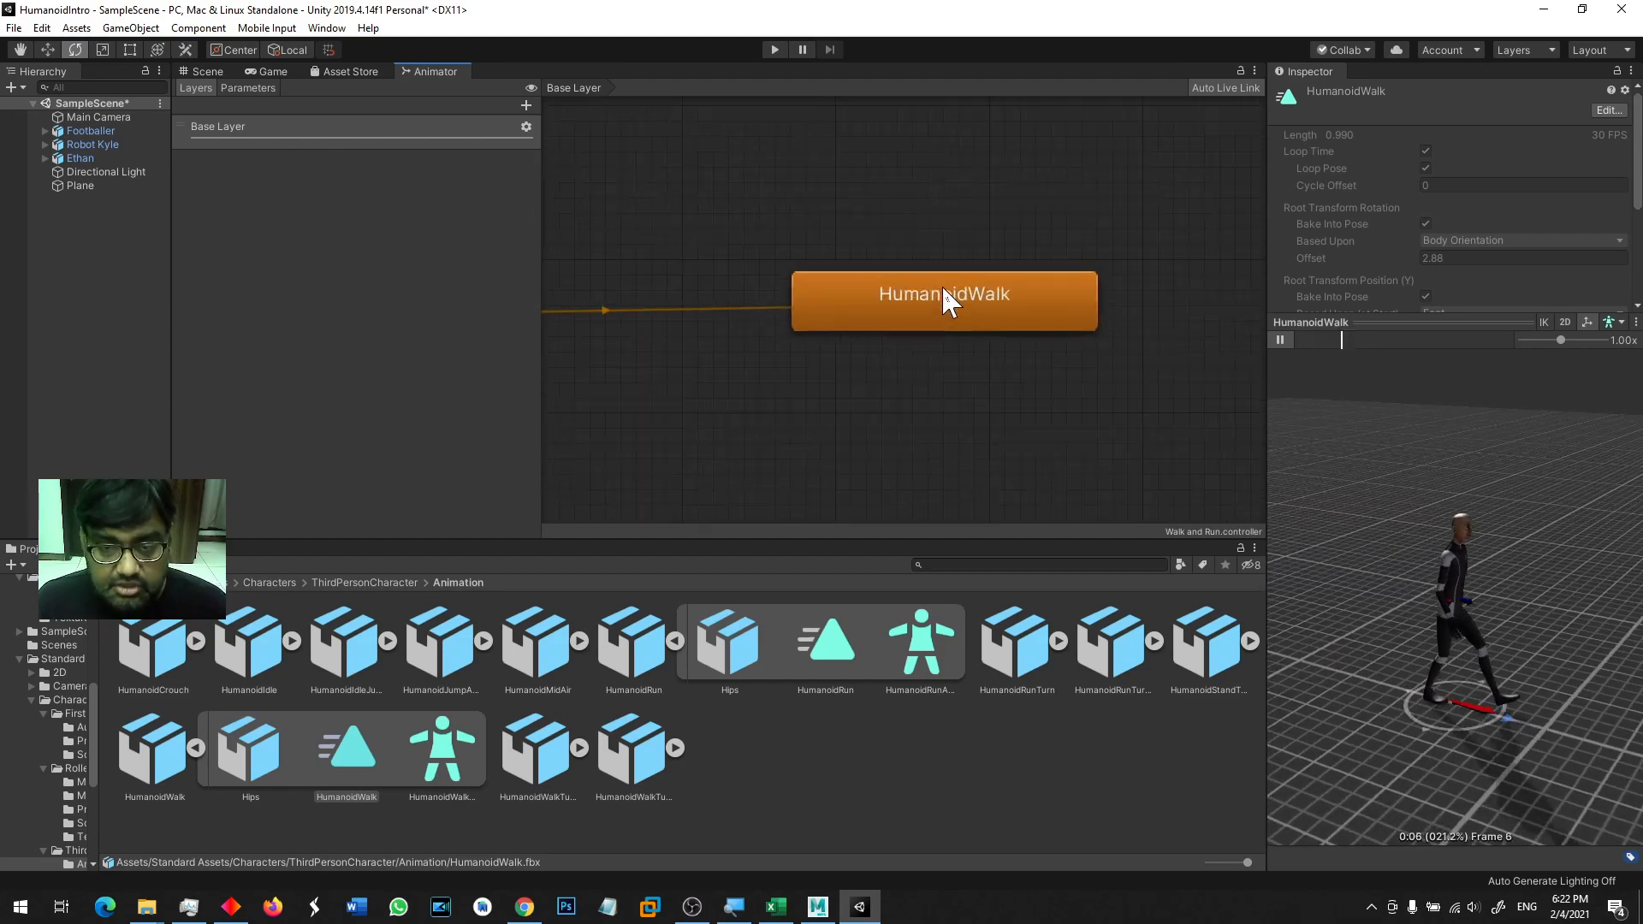
scroll(1001, 336, down, 5)
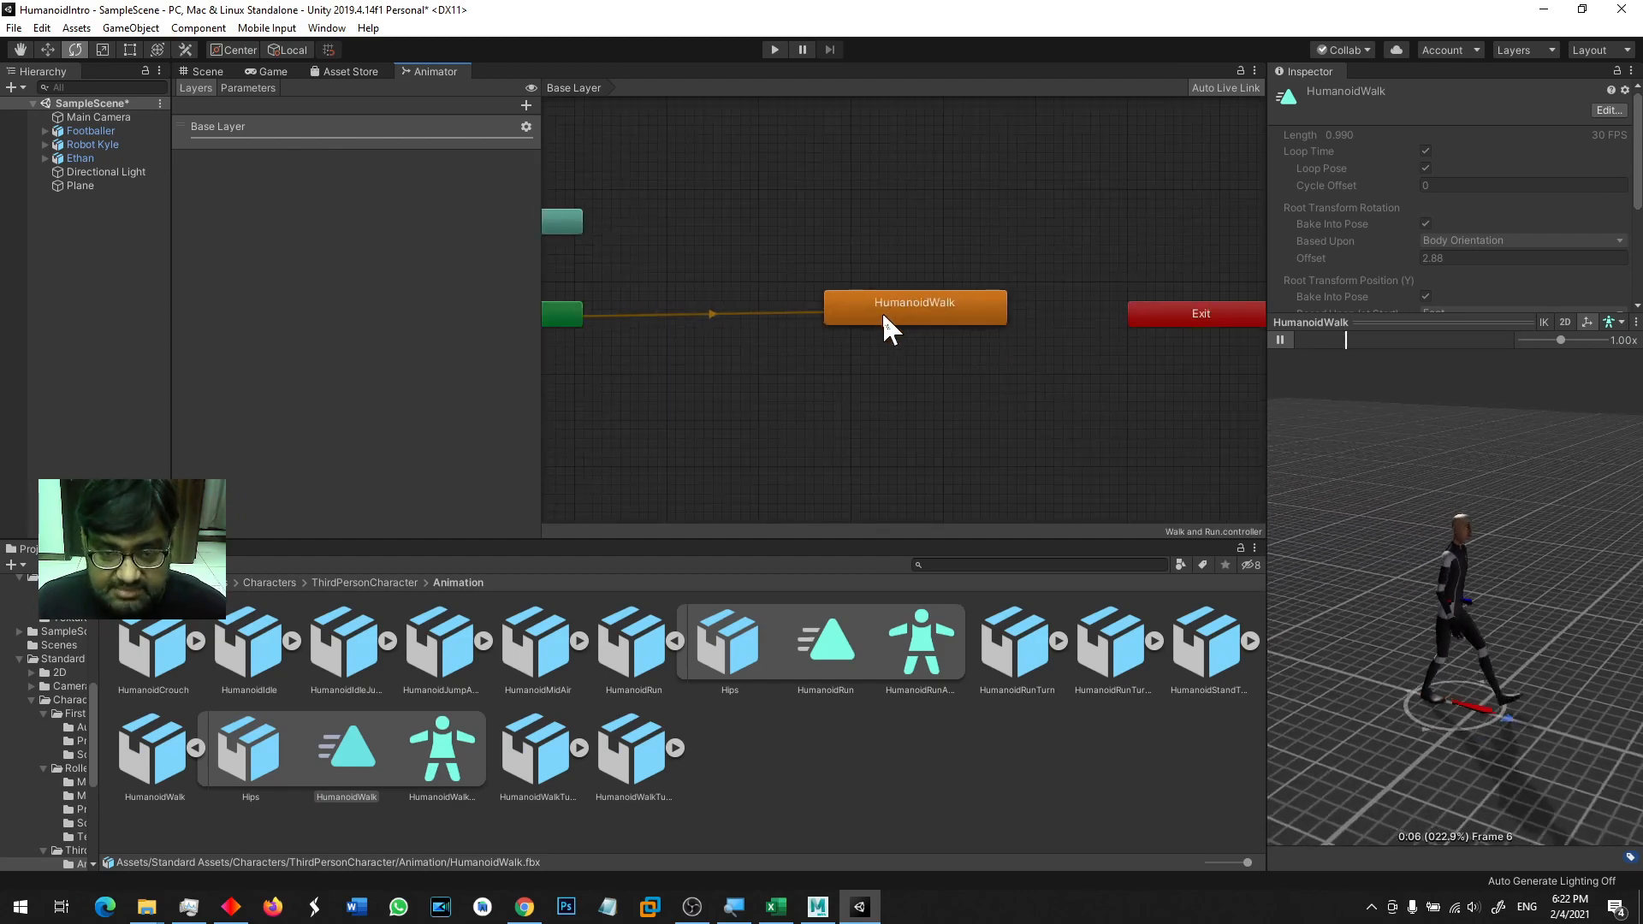
scroll(878, 315, up, 5)
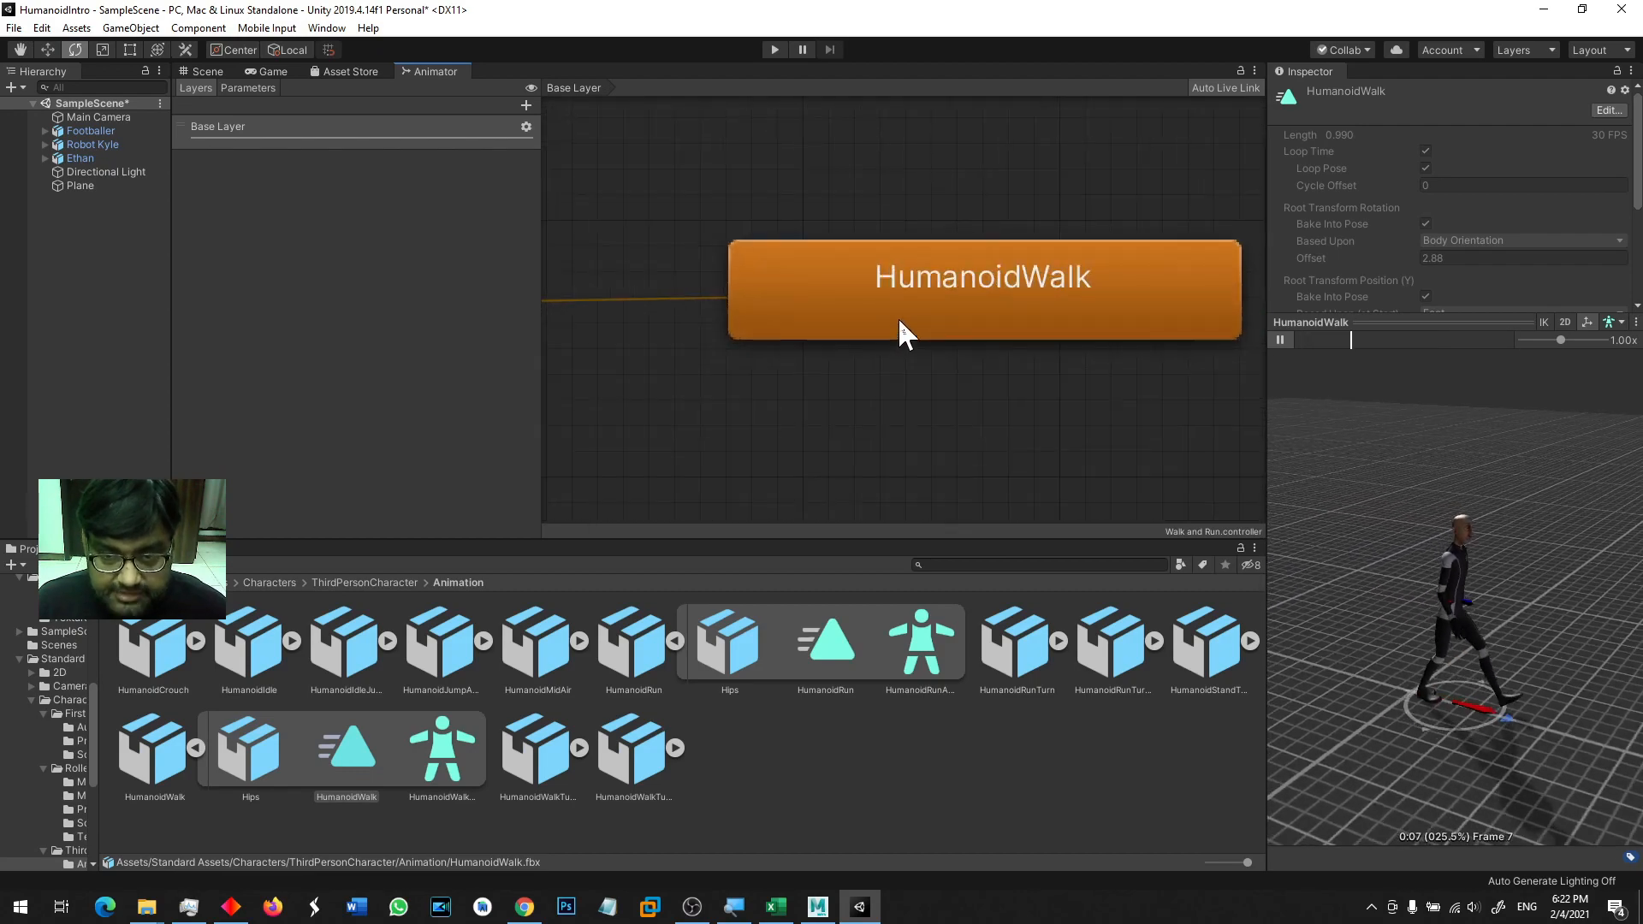
scroll(898, 322, down, 3)
scroll(900, 321, down, 4)
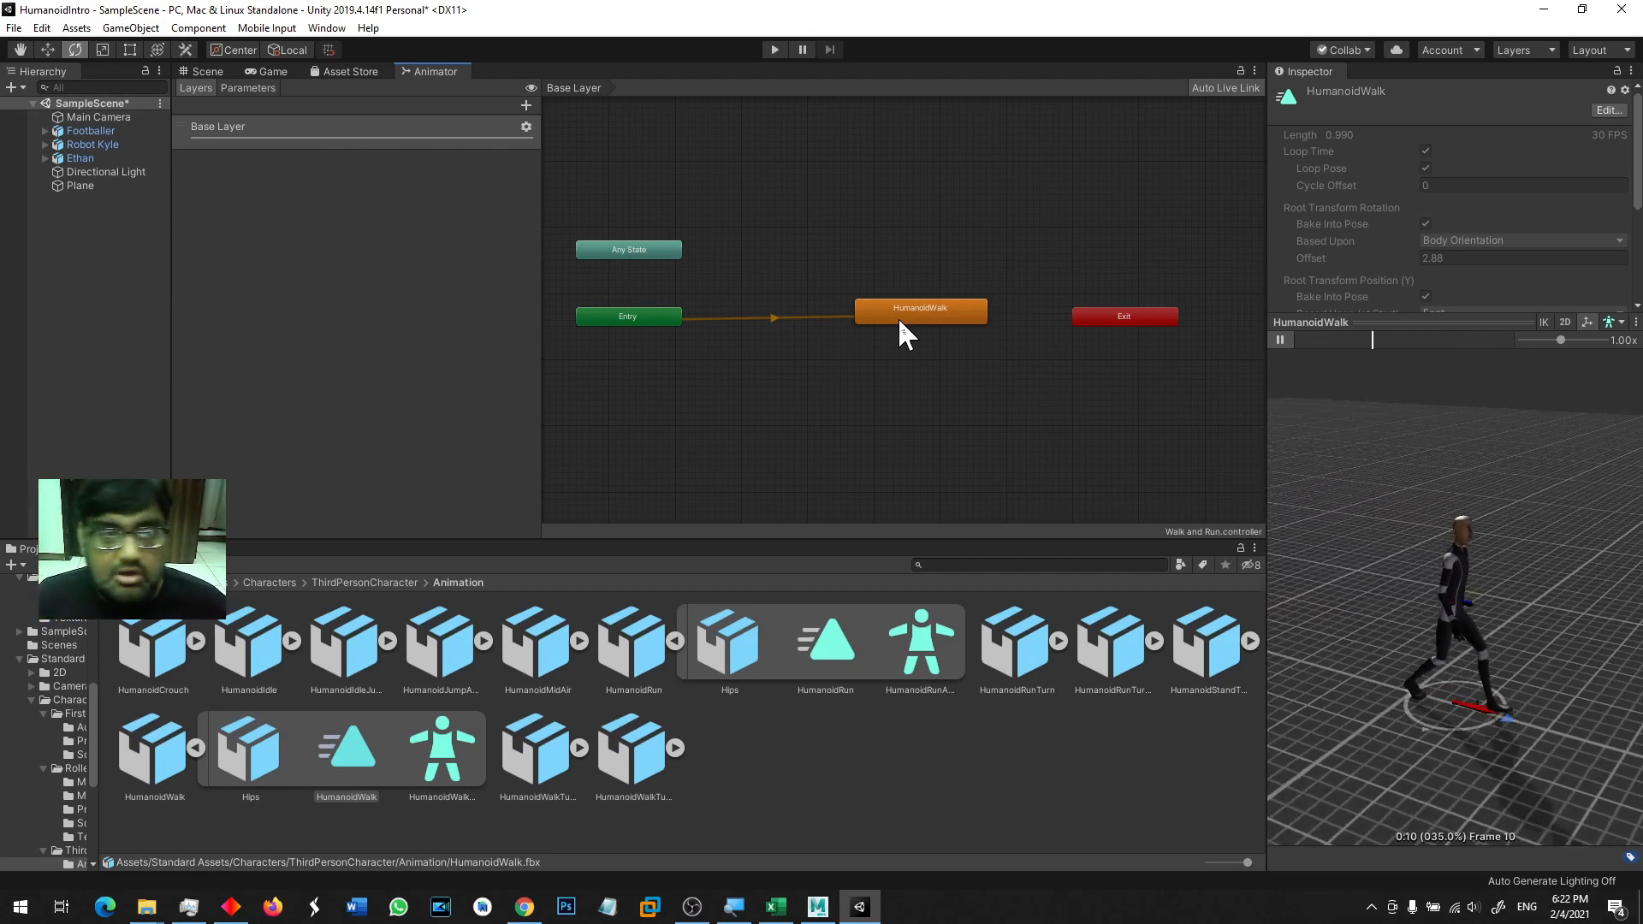
- Show the top-level Assets folder, select Ethan in the Scene view, and play the scene briefly to check the camera's framing
click(121, 582)
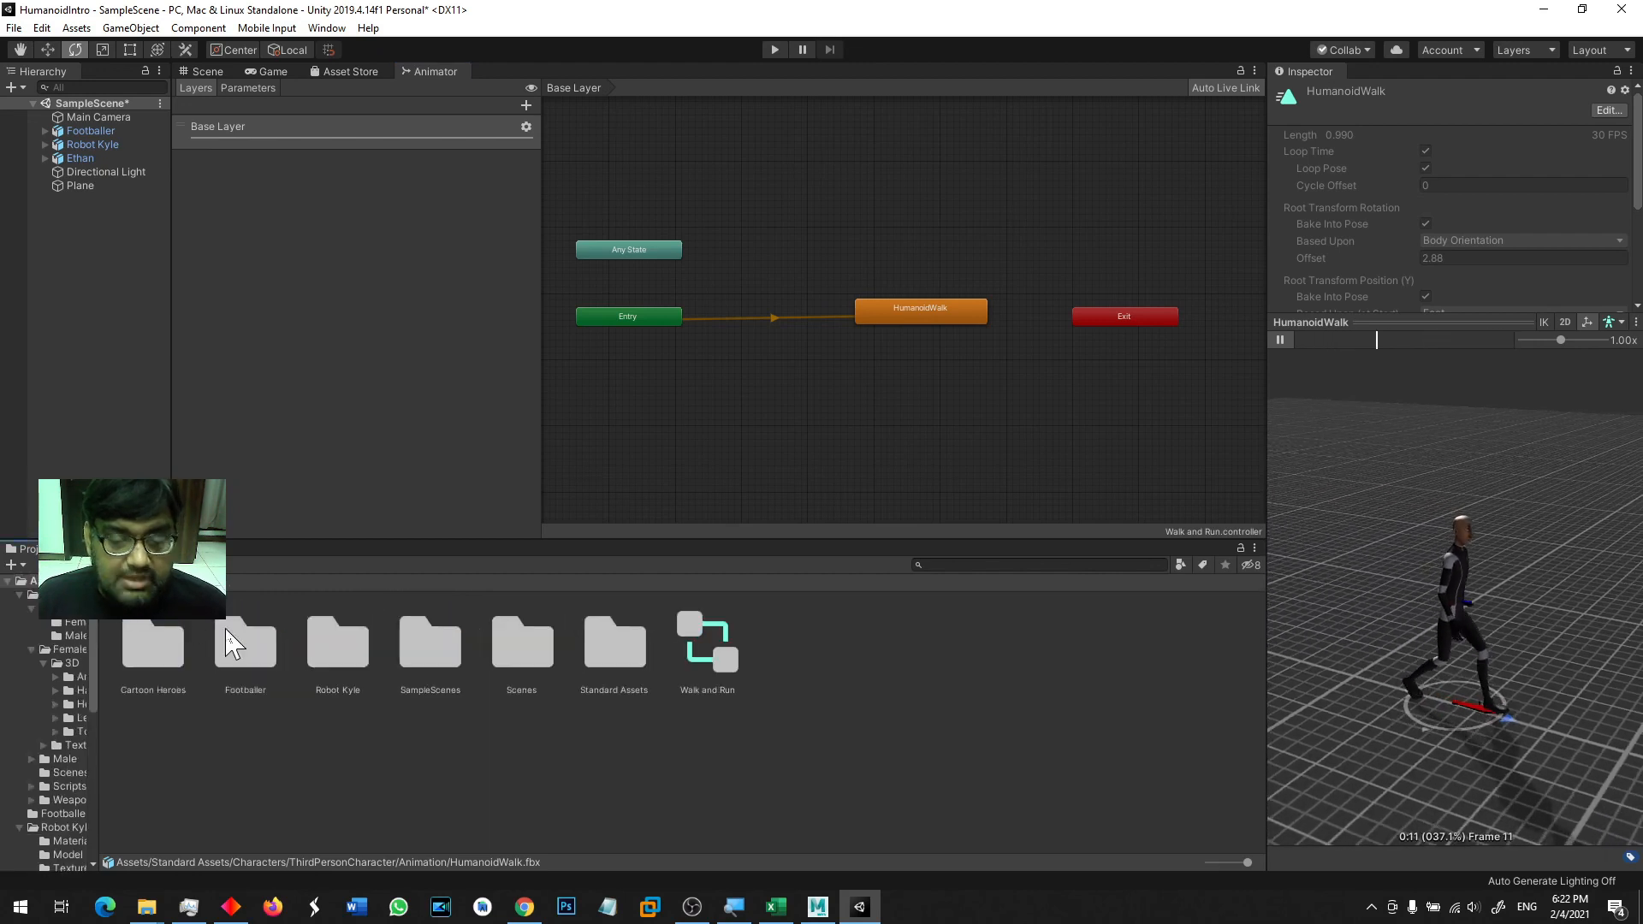
click(699, 747)
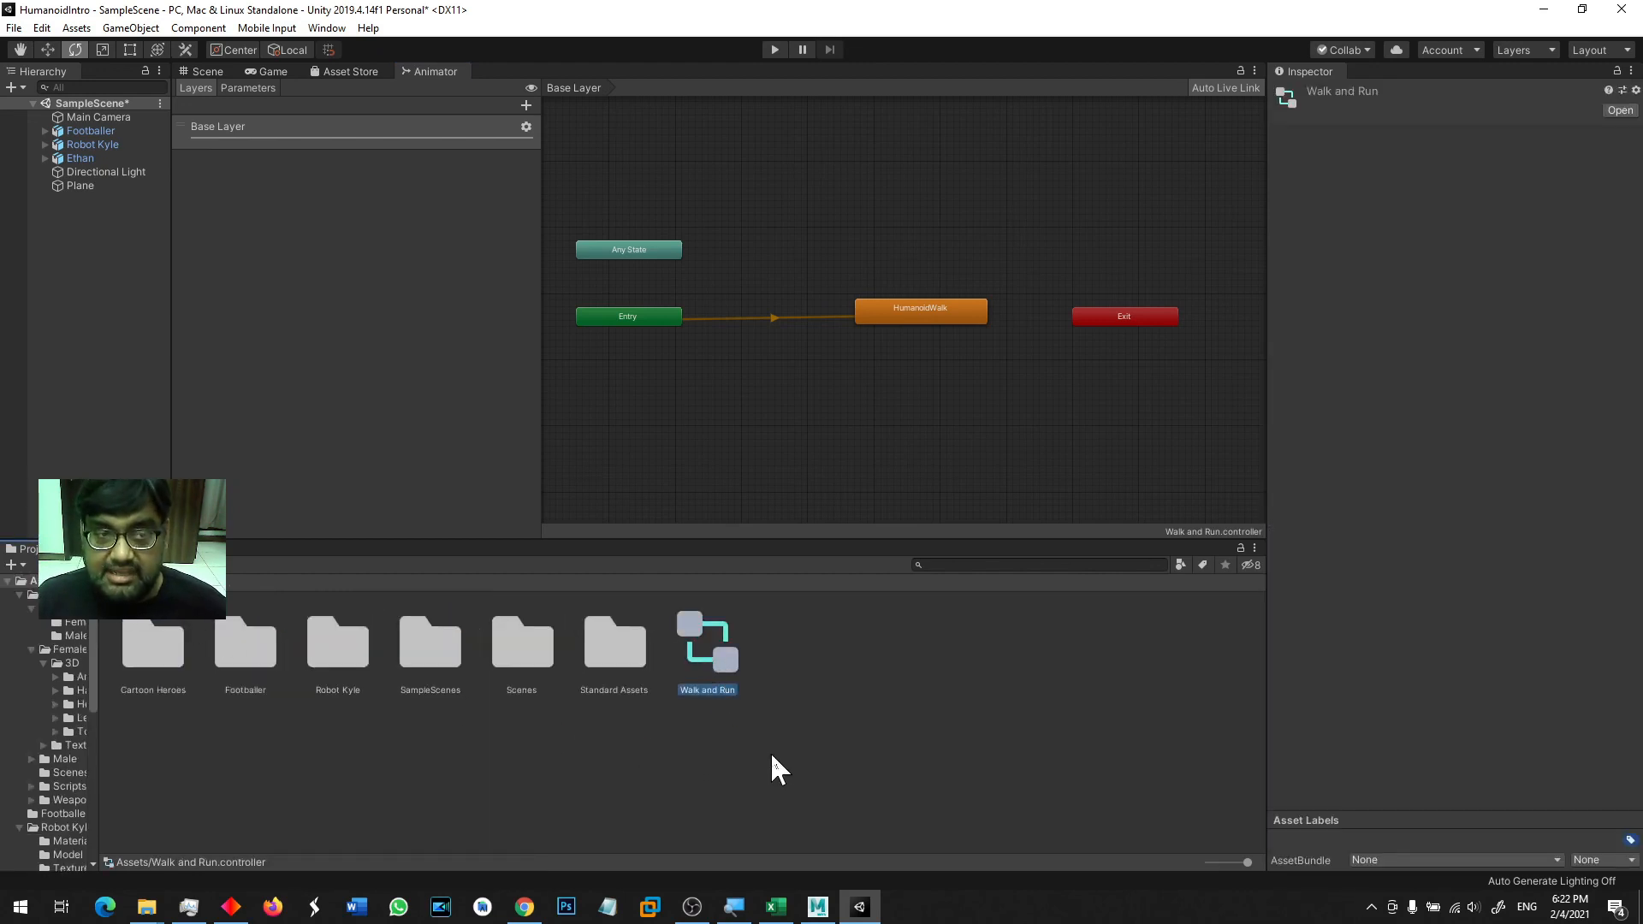
click(213, 72)
click(725, 267)
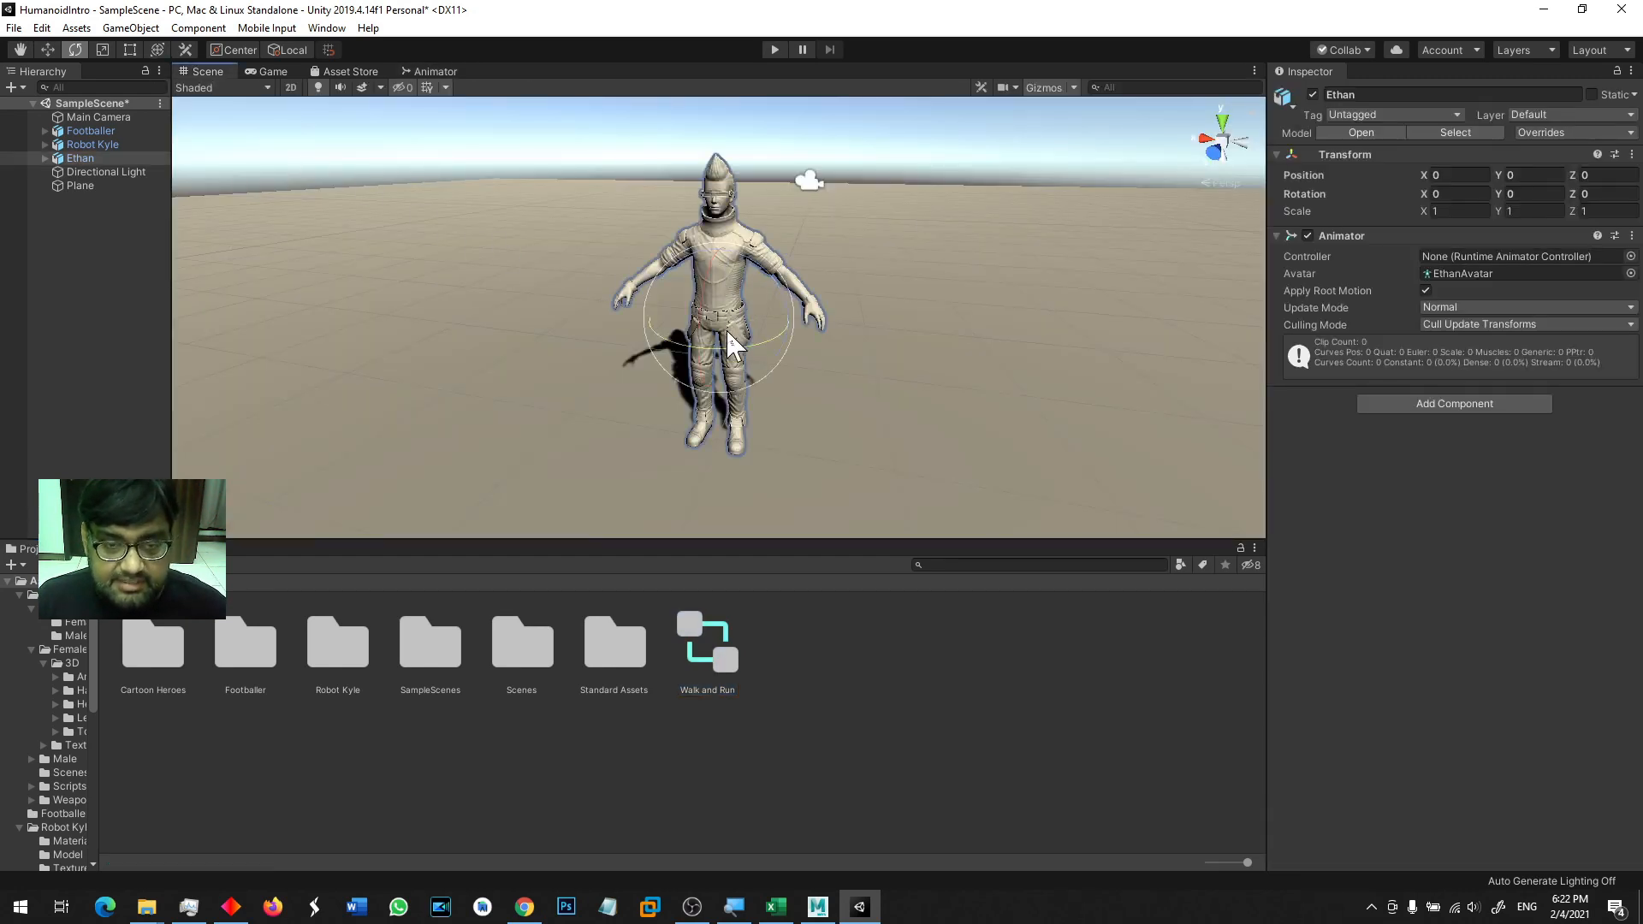
click(774, 50)
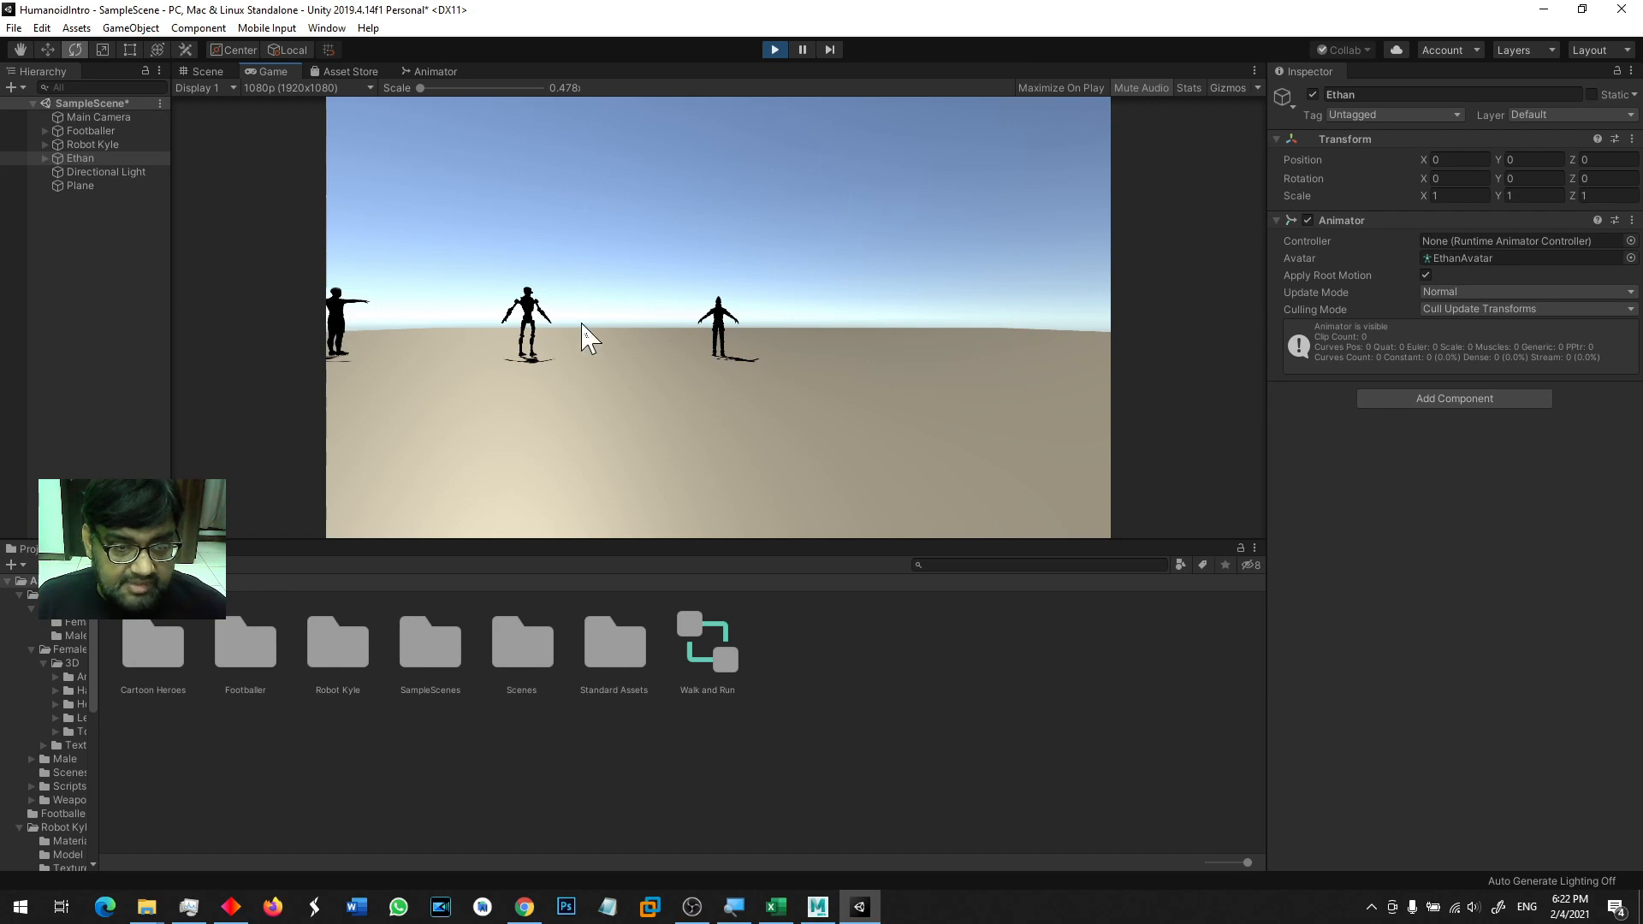
click(774, 50)
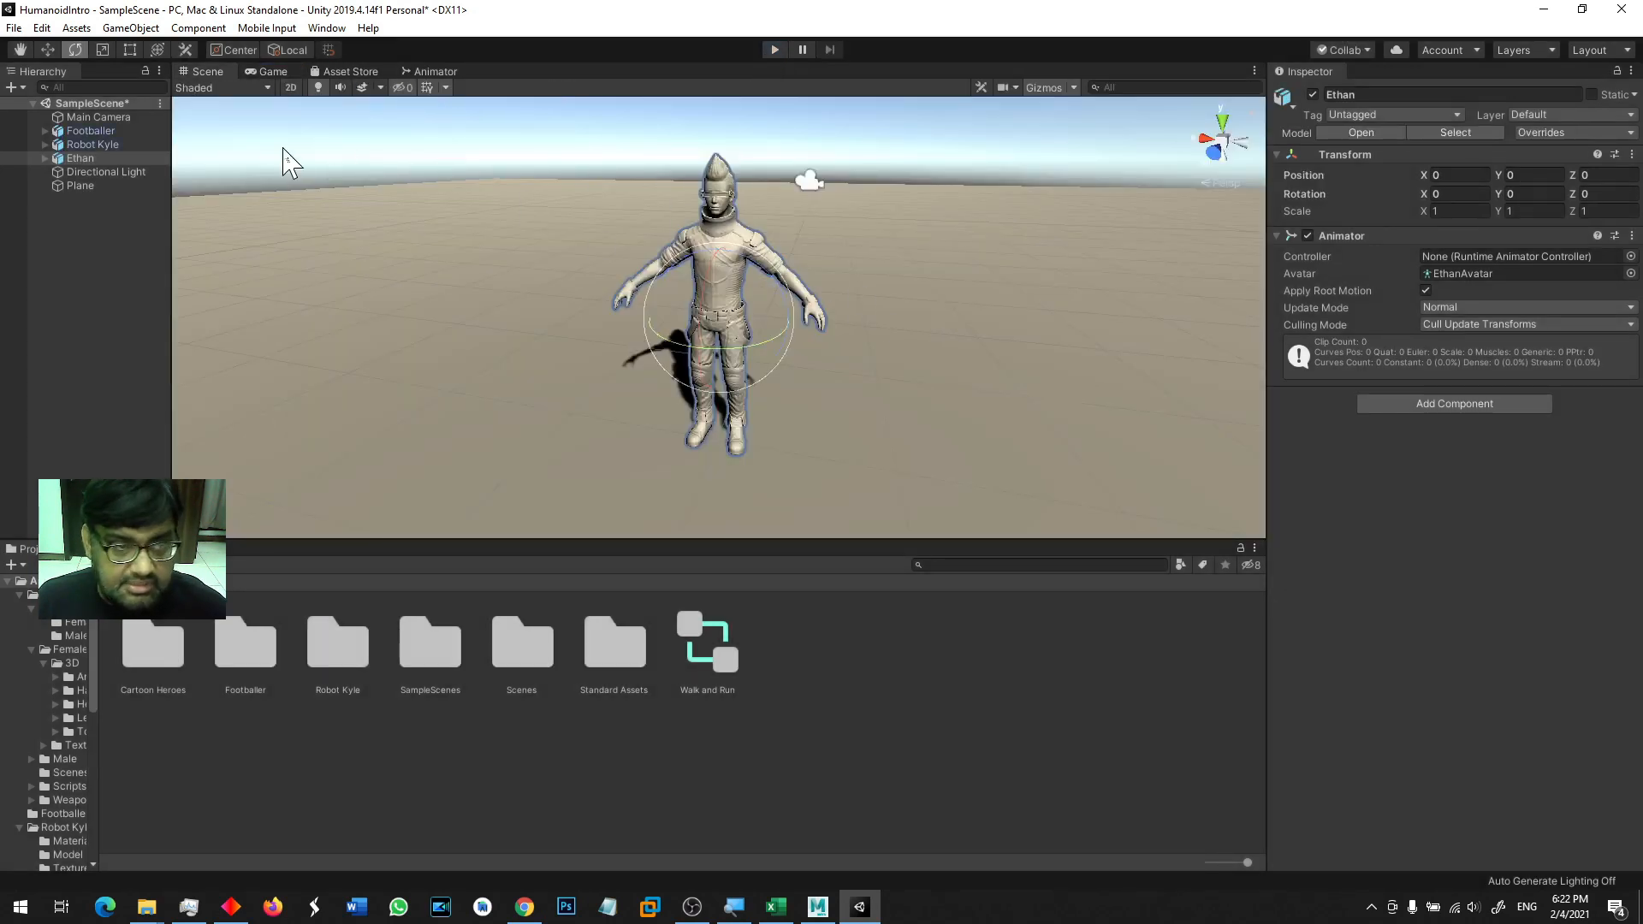
- Move the Main Camera to about X -5.51, Y 4.11, Z -6.5, tilt it about 20.4° around X, and check the framing in Play mode
click(99, 114)
key(f)
key(w)
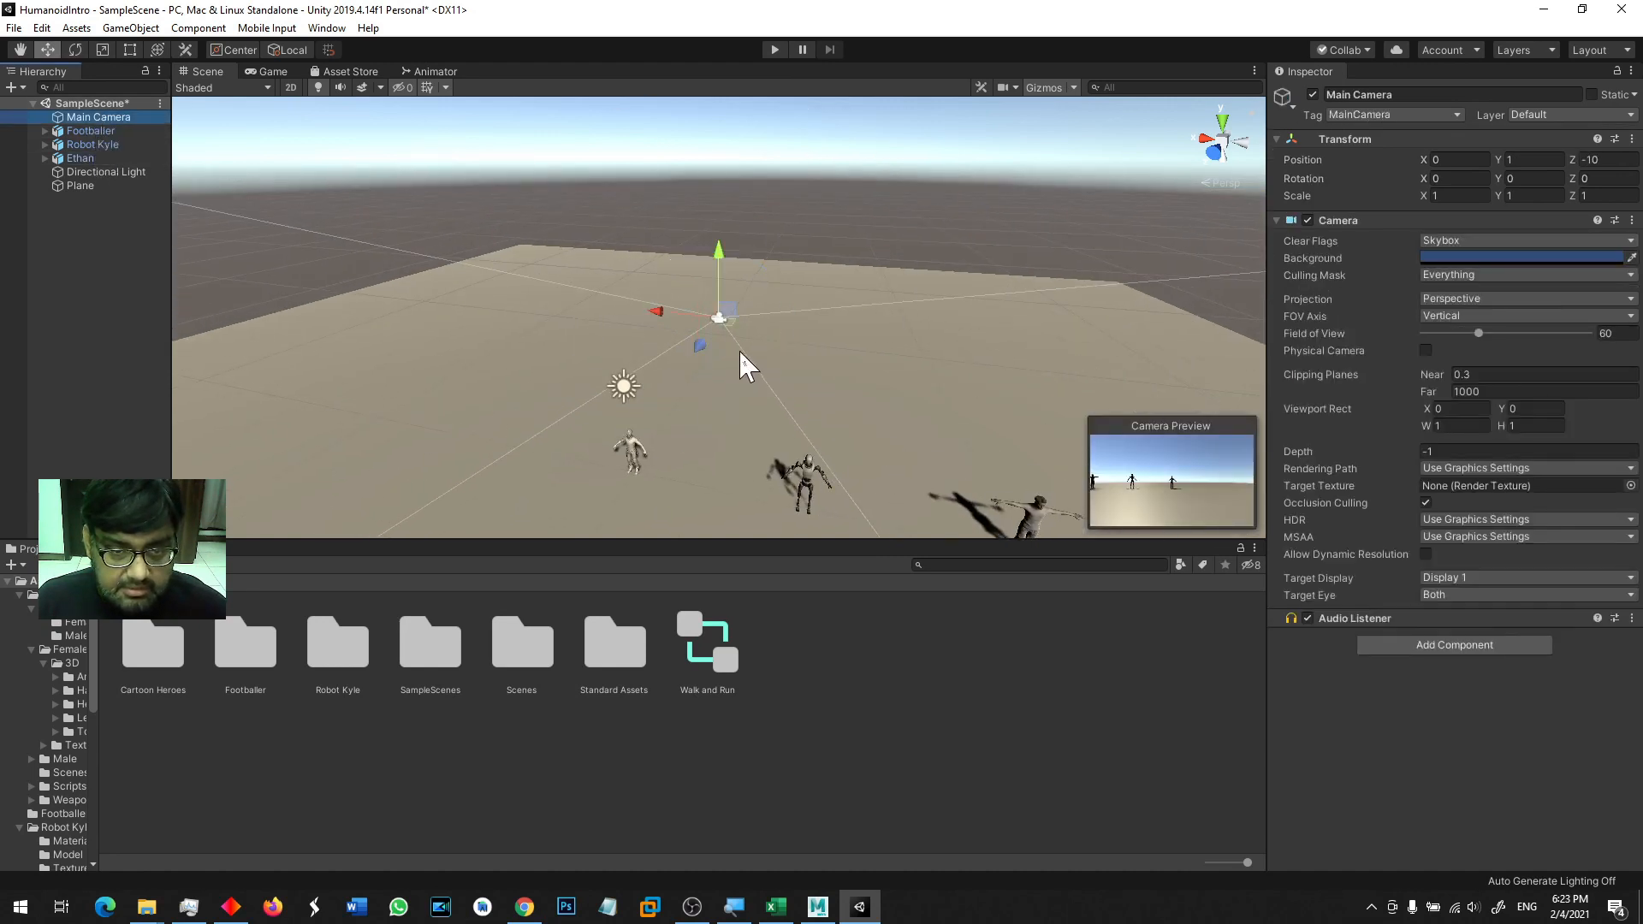
drag(659, 313, 745, 341)
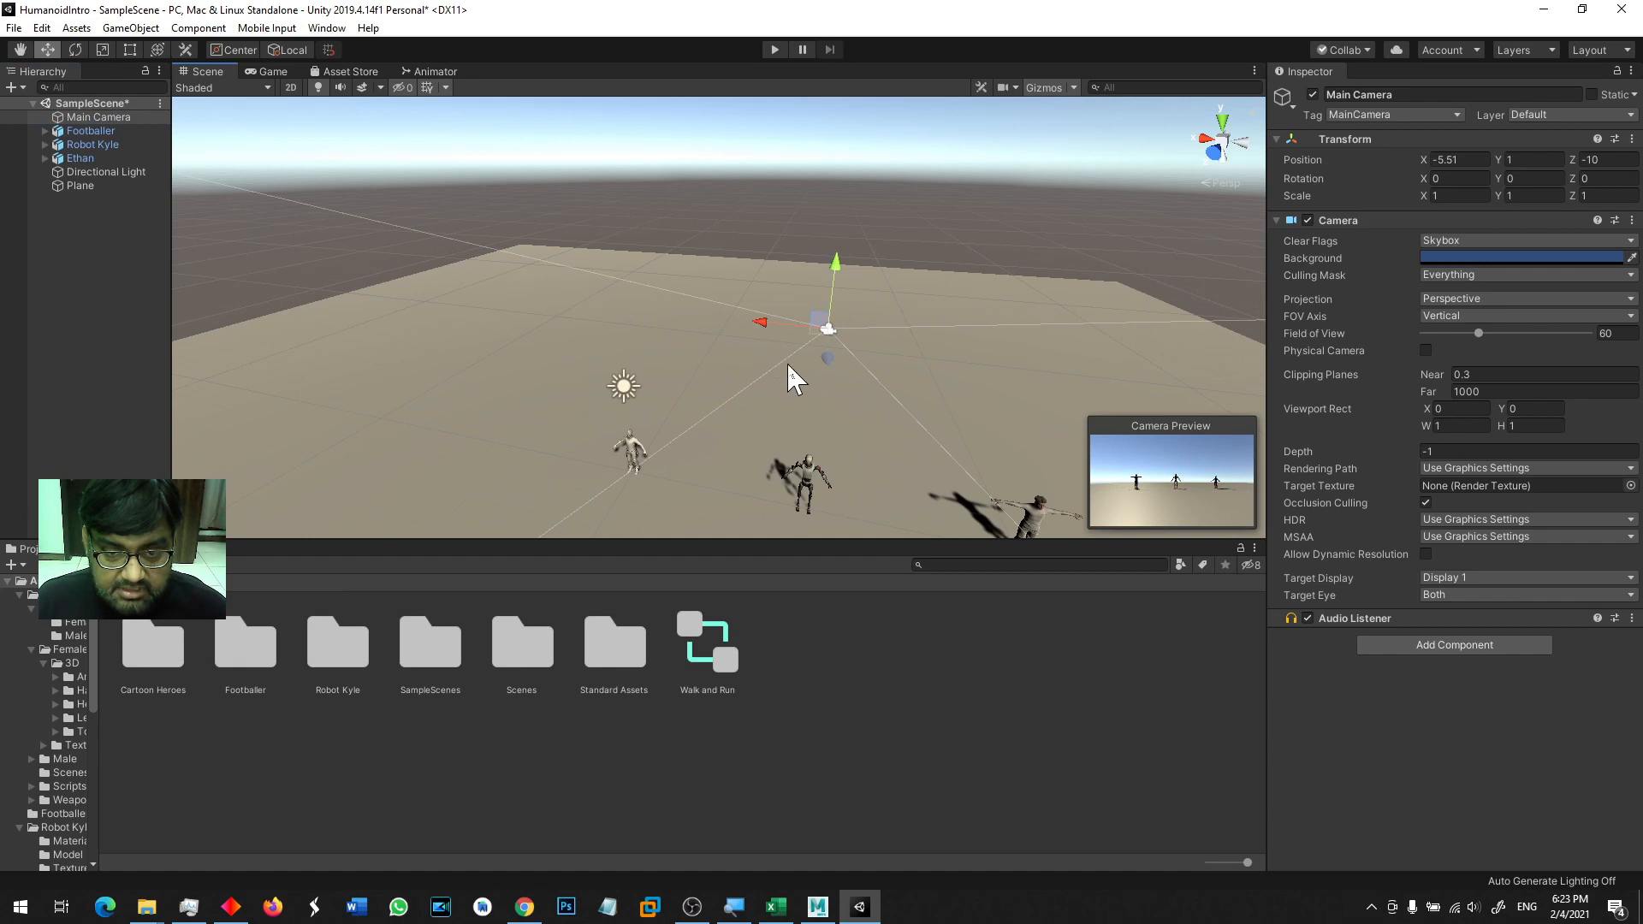
drag(830, 373, 832, 414)
key(e)
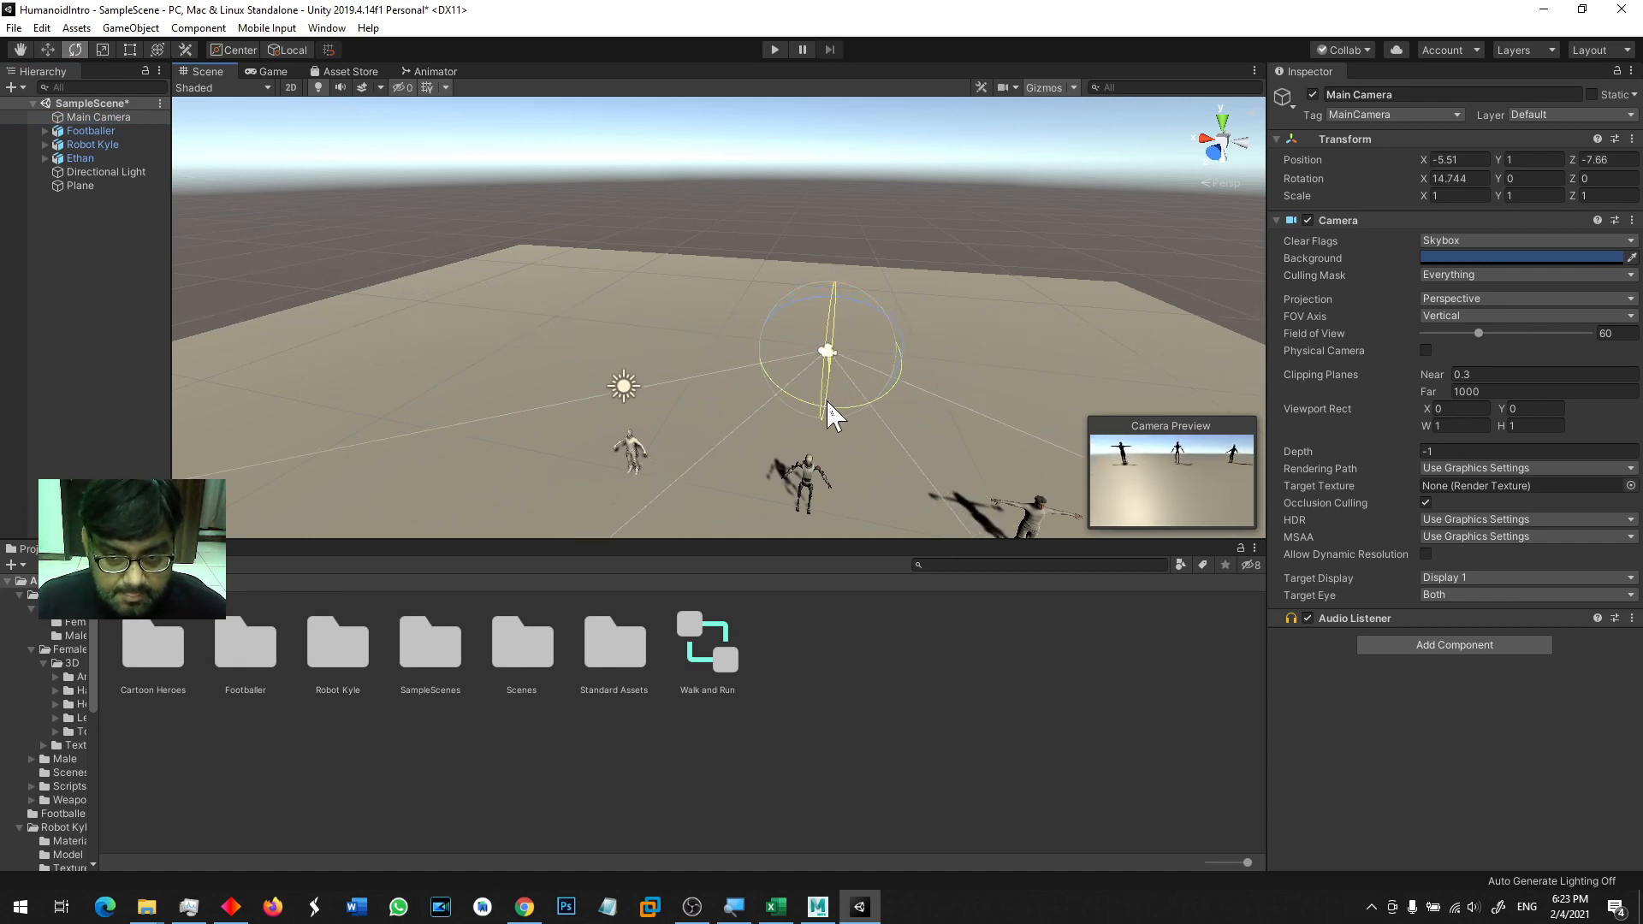
key(w)
drag(840, 317, 854, 255)
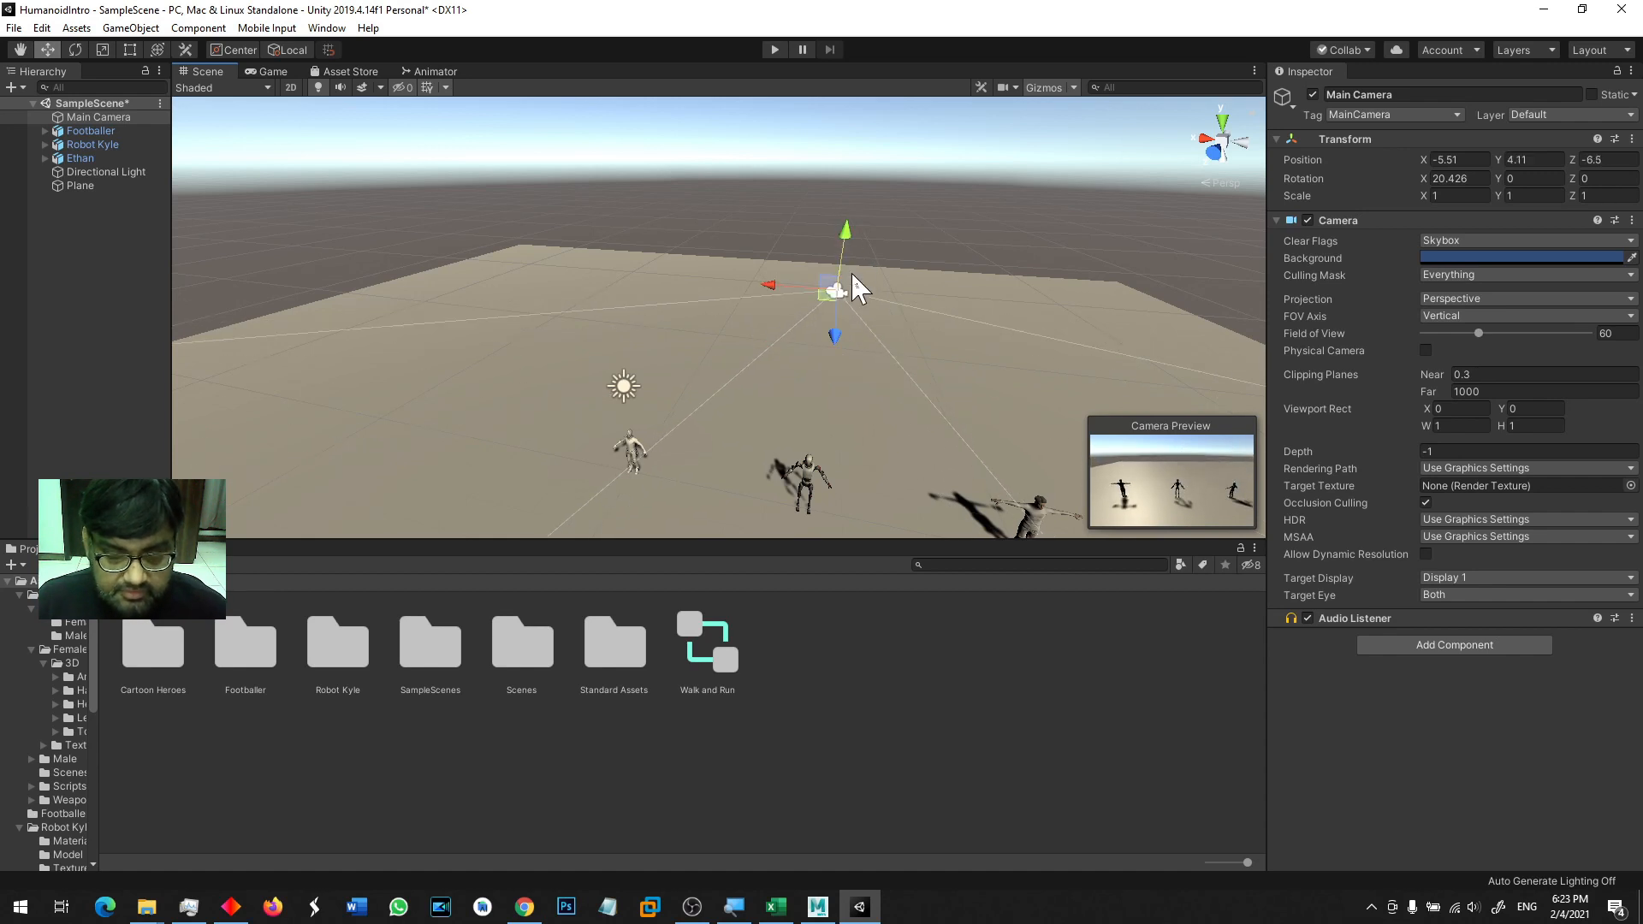
click(773, 49)
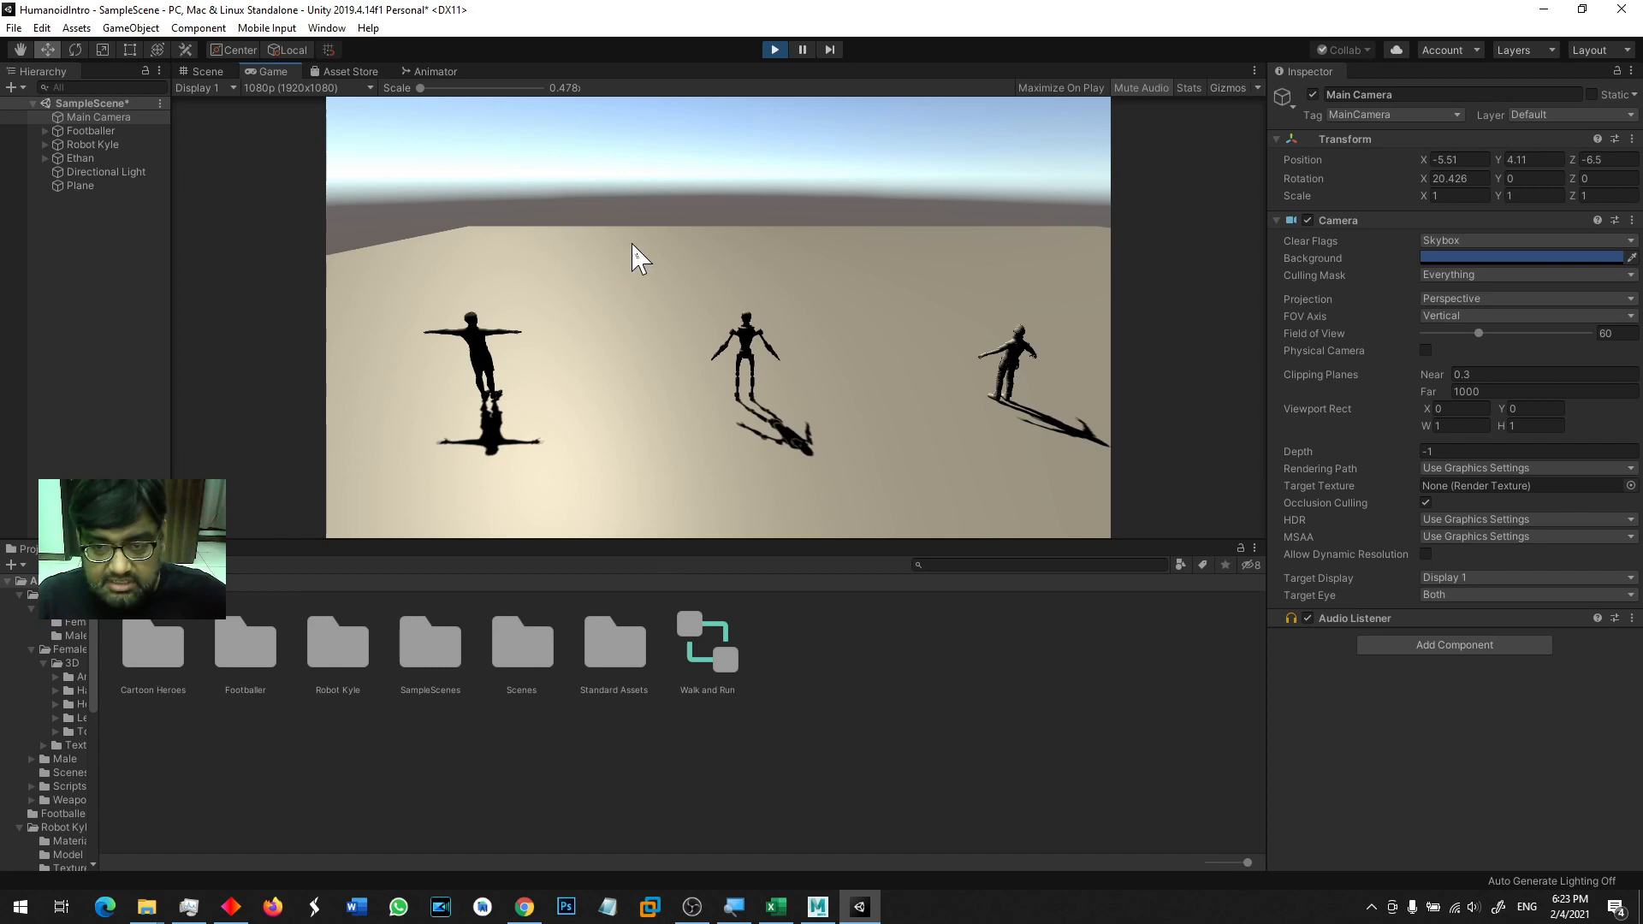
click(775, 50)
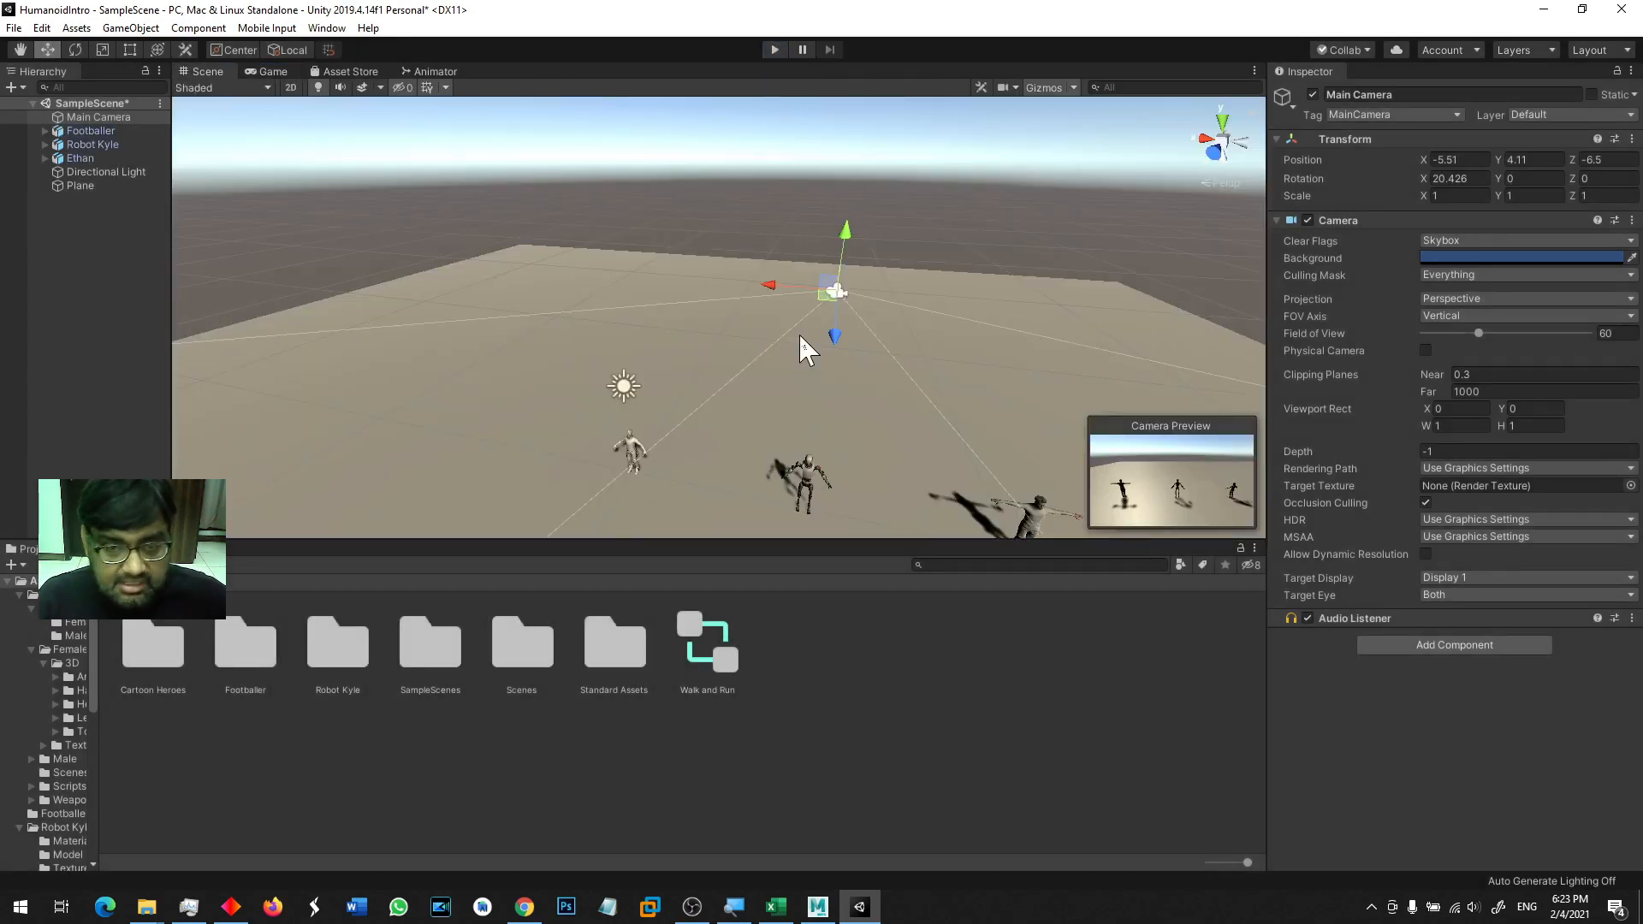
- Assign the Walk and Run controller to the Animator component of Ethan
click(630, 455)
key(f)
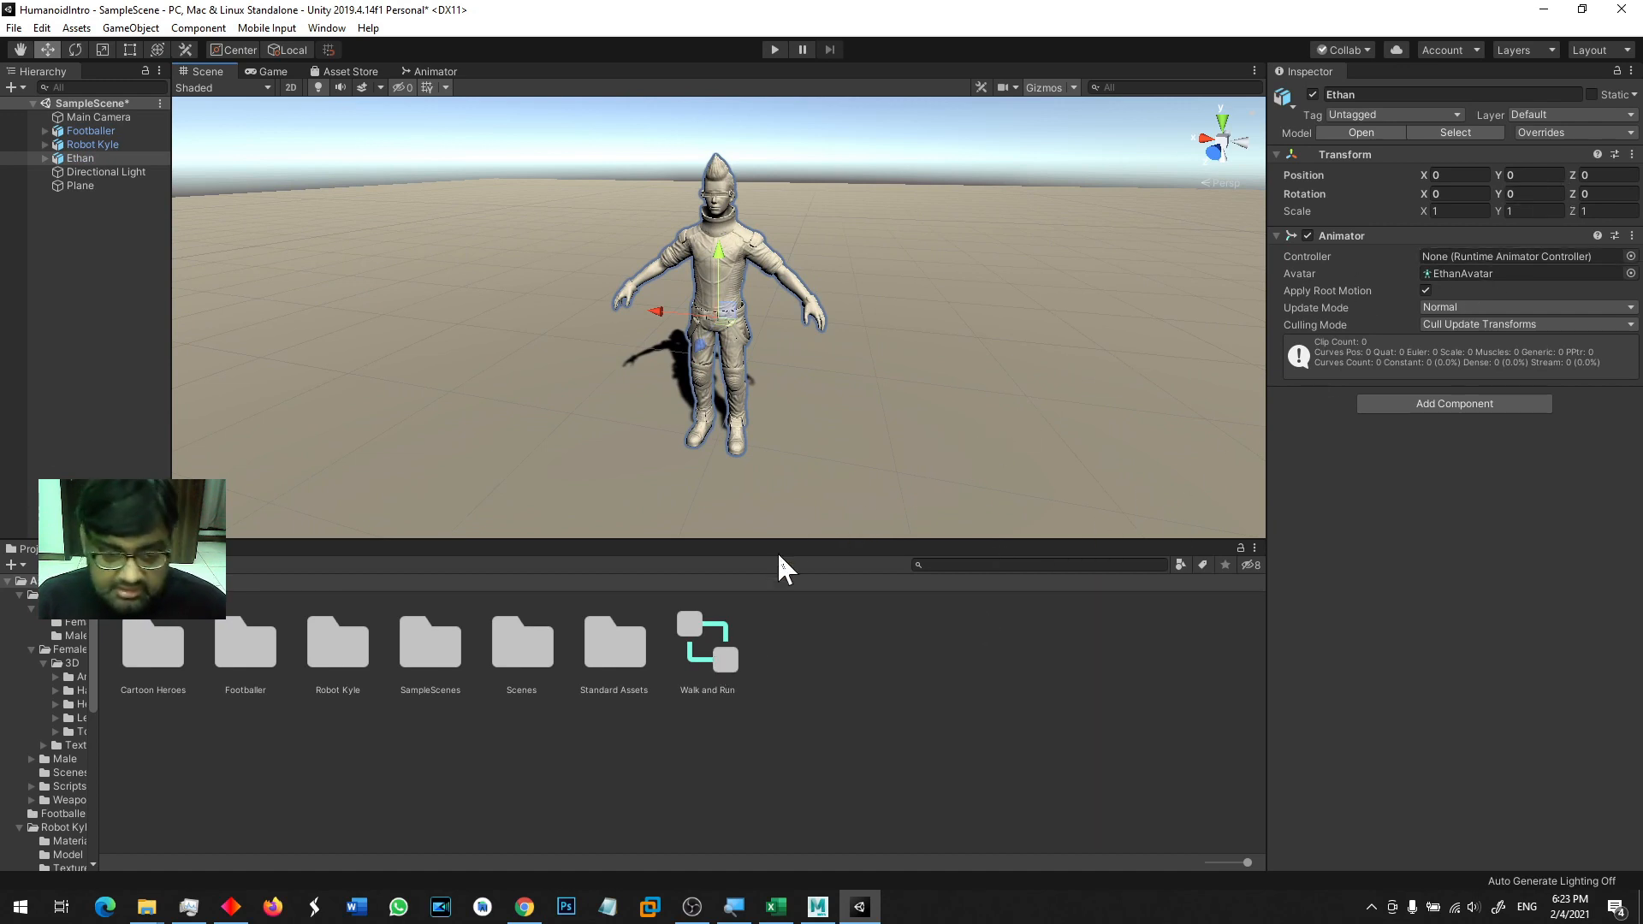
drag(723, 676, 1467, 261)
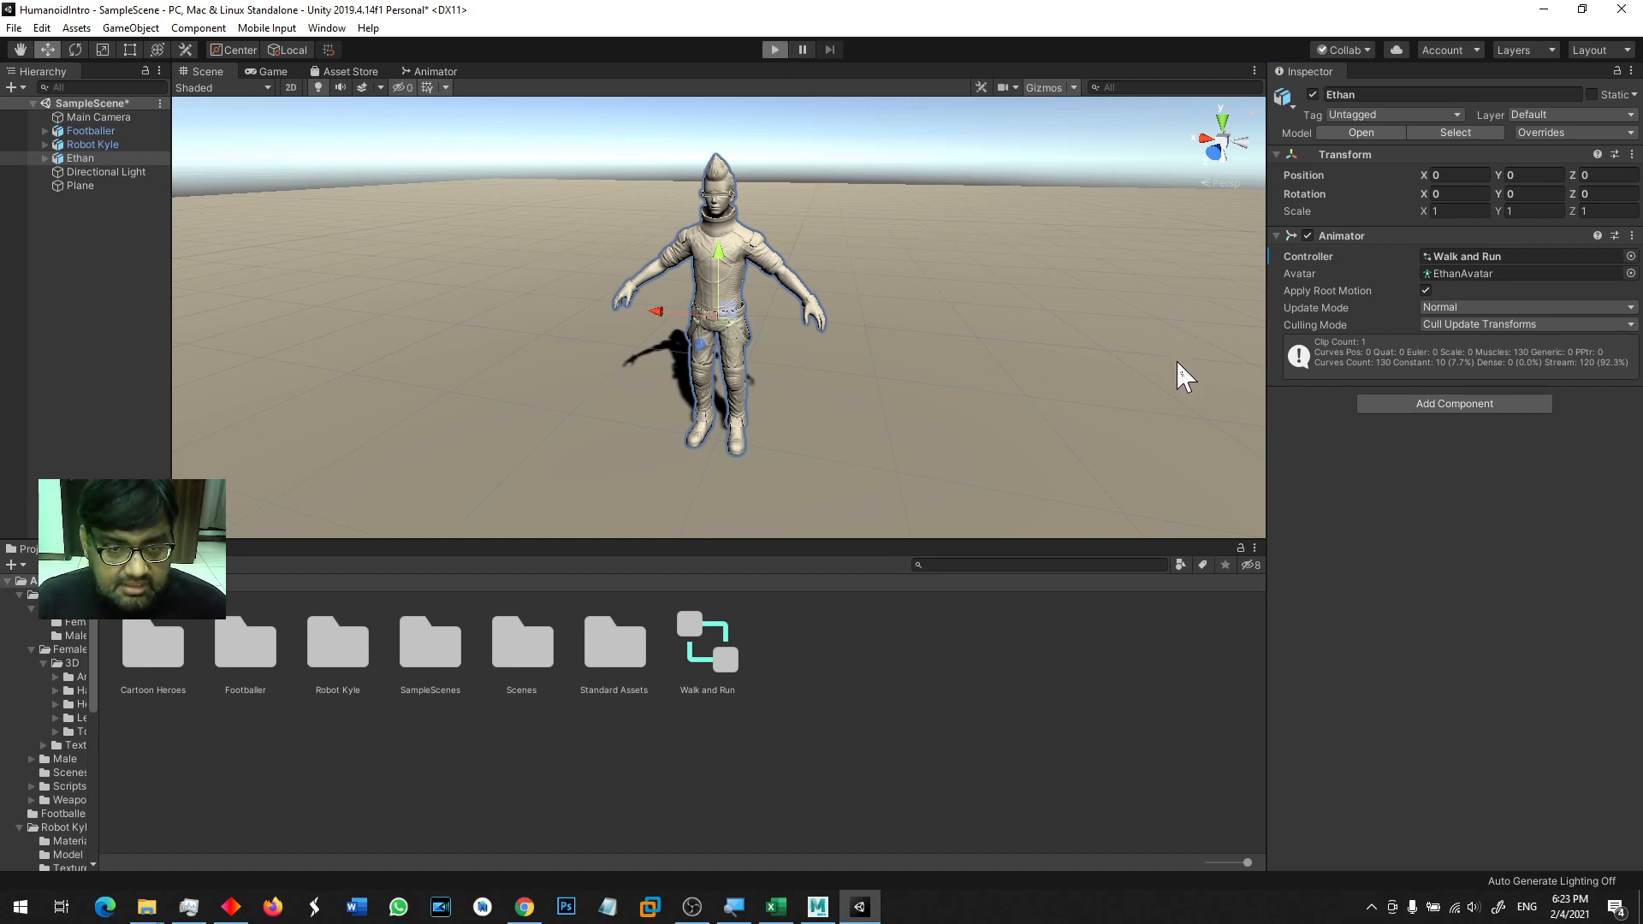
- Play the scene and follow Ethan's walk animation from several angles in the Scene view, ending with Play mode stopped
key(ctrl+p)
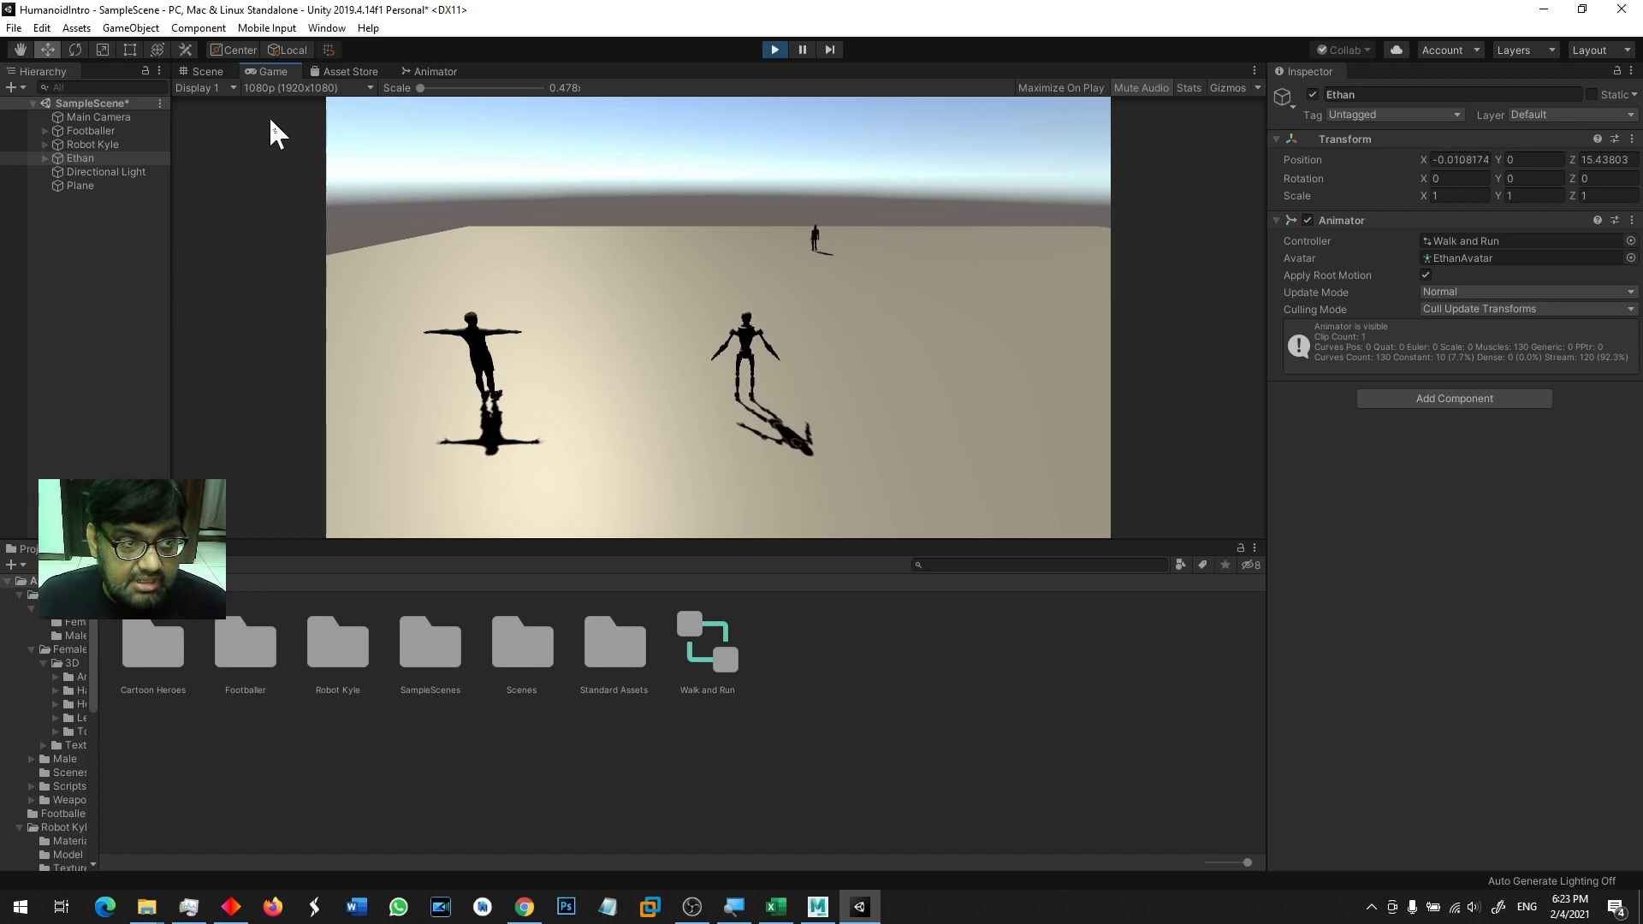
click(215, 72)
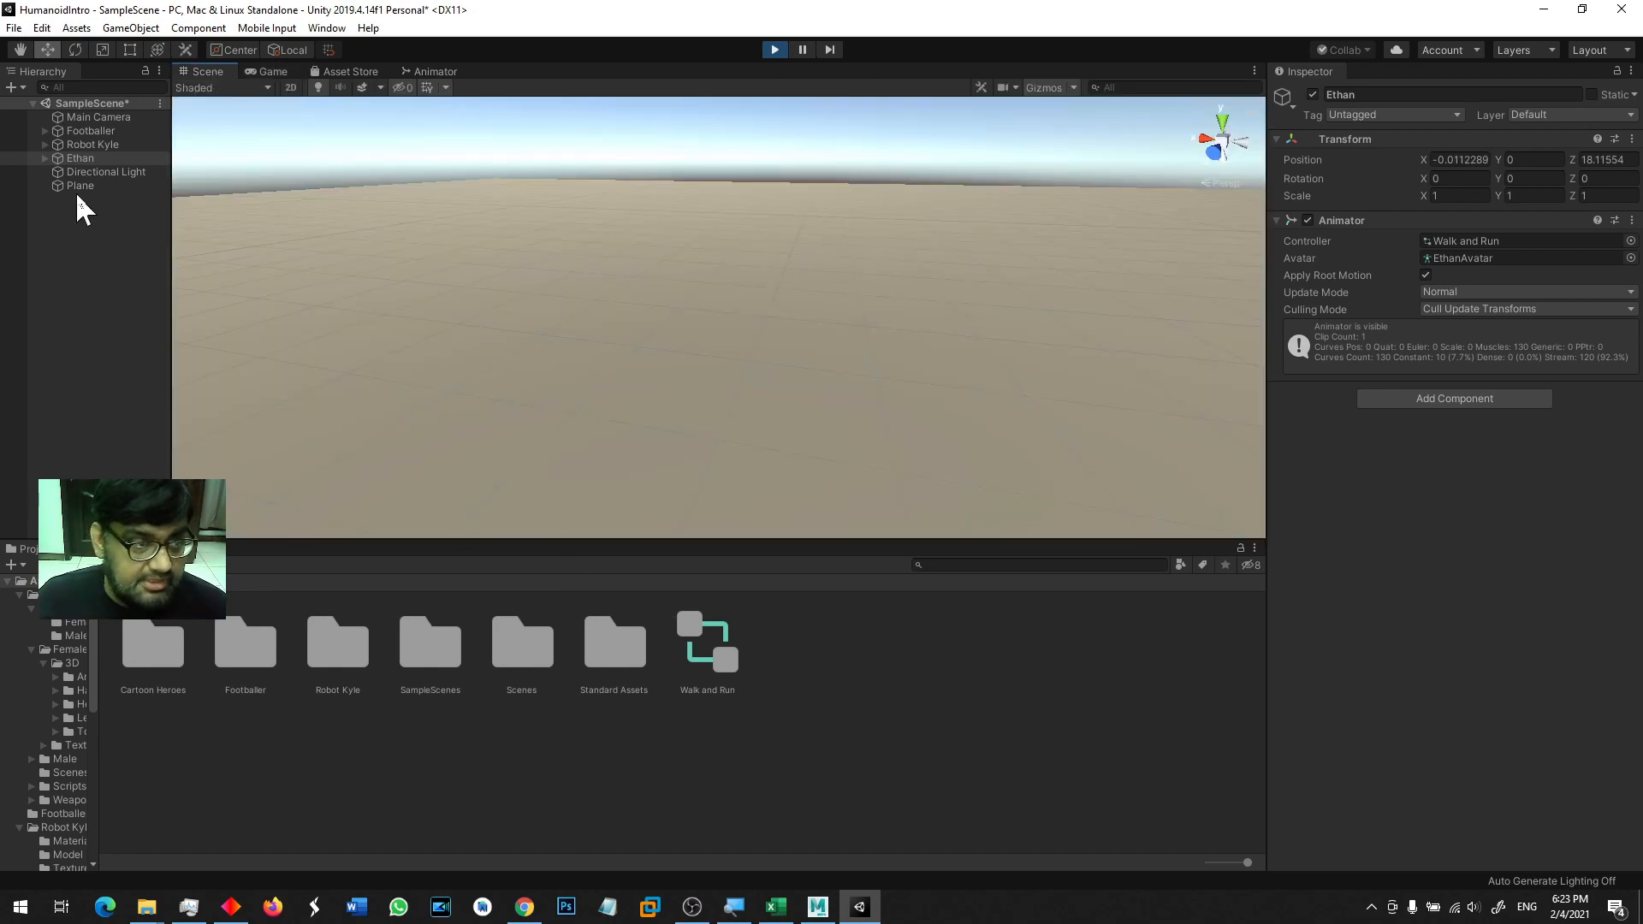
double_click(81, 159)
scroll(536, 337, down, 3)
middle_drag(578, 352, 729, 117)
alt+drag(756, 220, 575, 302)
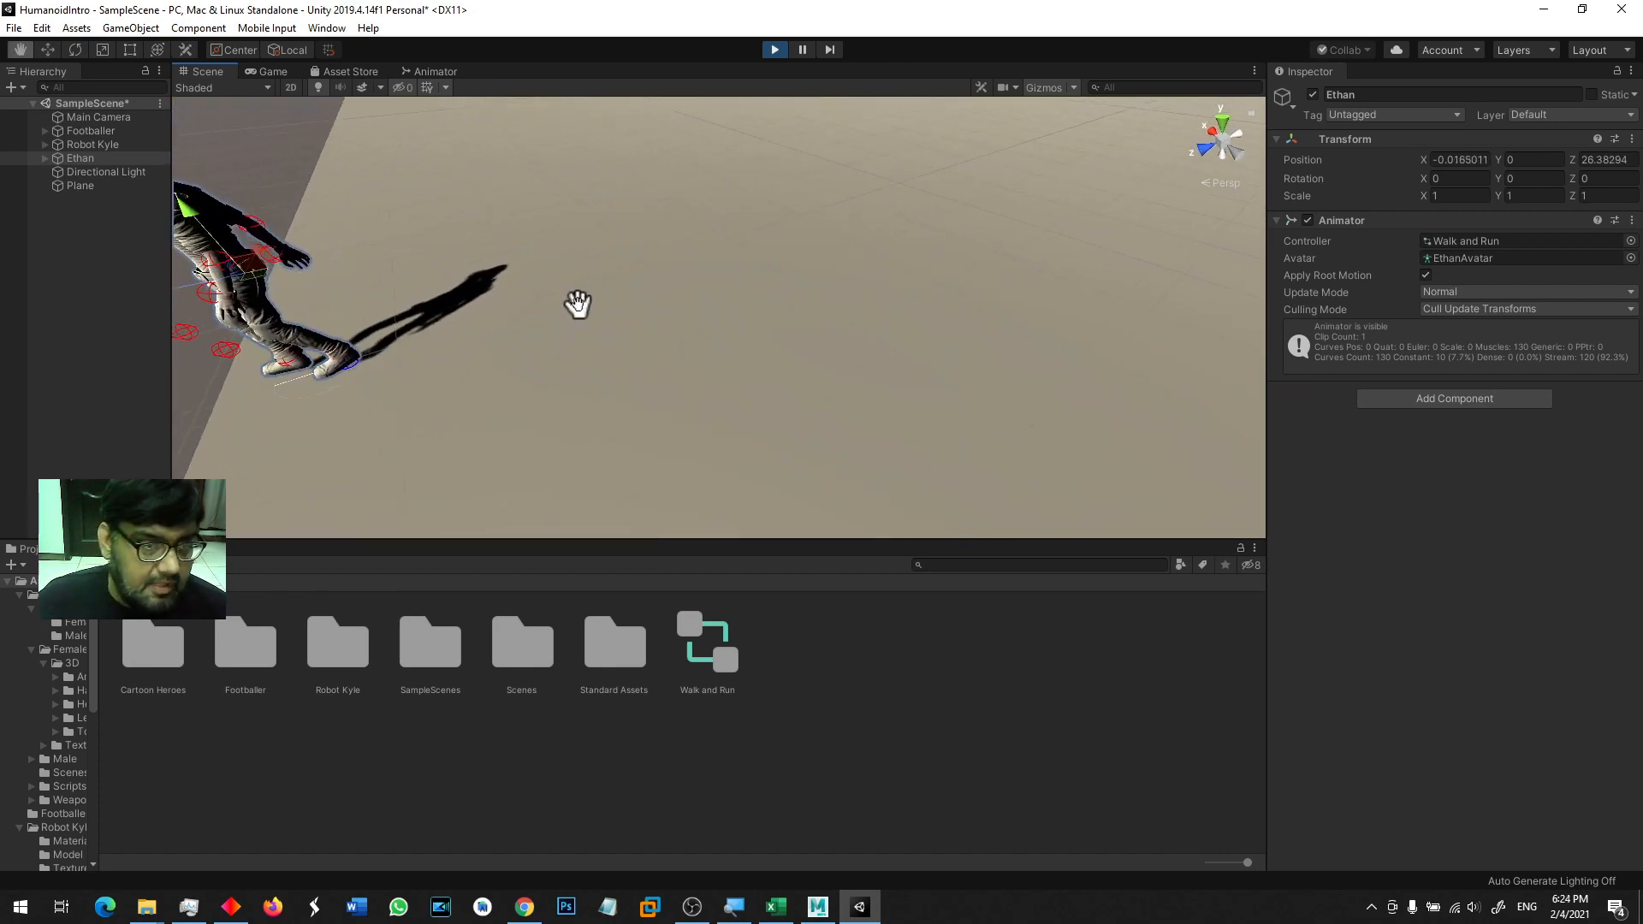
middle_drag(575, 301, 751, 300)
alt+drag(751, 300, 342, 316)
middle_drag(342, 316, 850, 403)
alt+drag(851, 403, 921, 331)
key(f)
scroll(728, 286, down, 3)
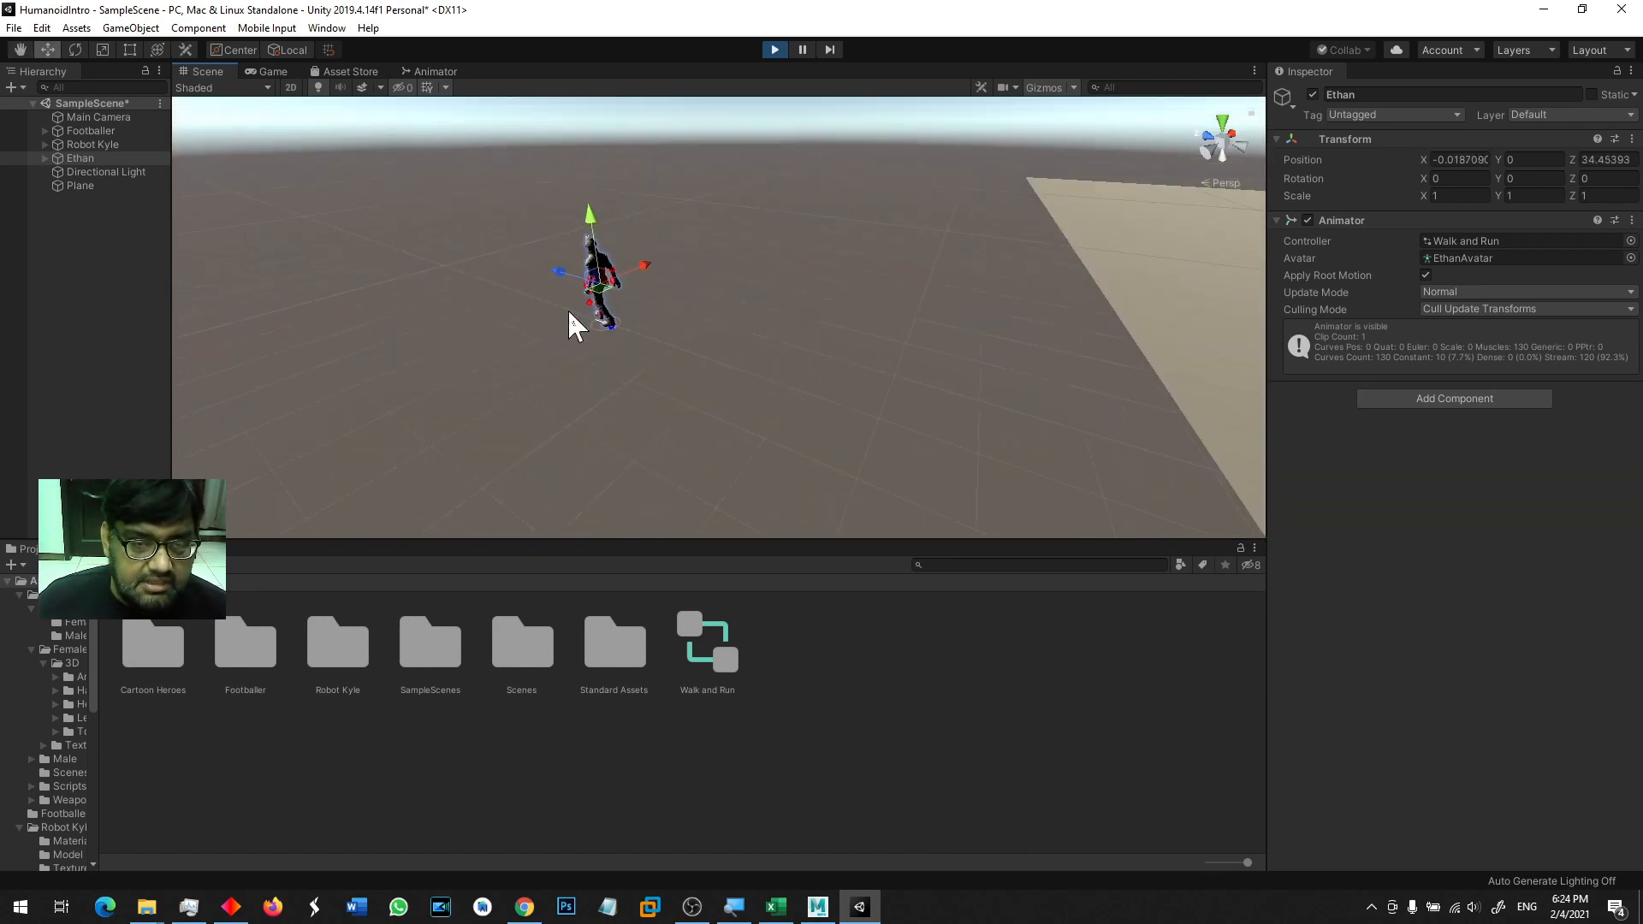
double_click(70, 157)
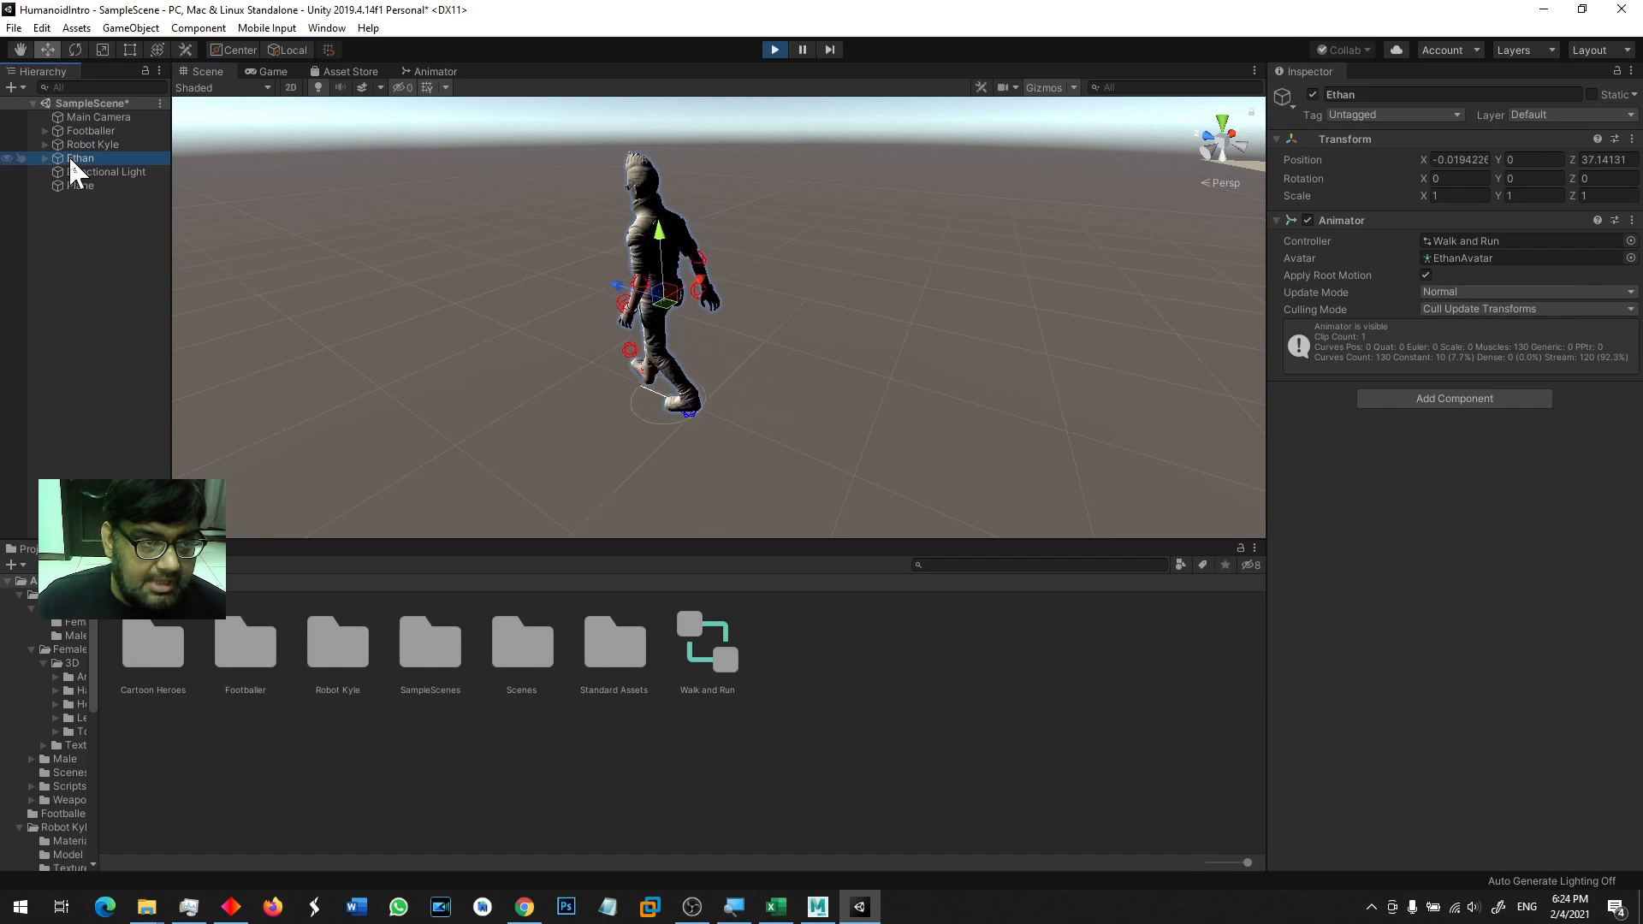
alt+drag(445, 334, 402, 328)
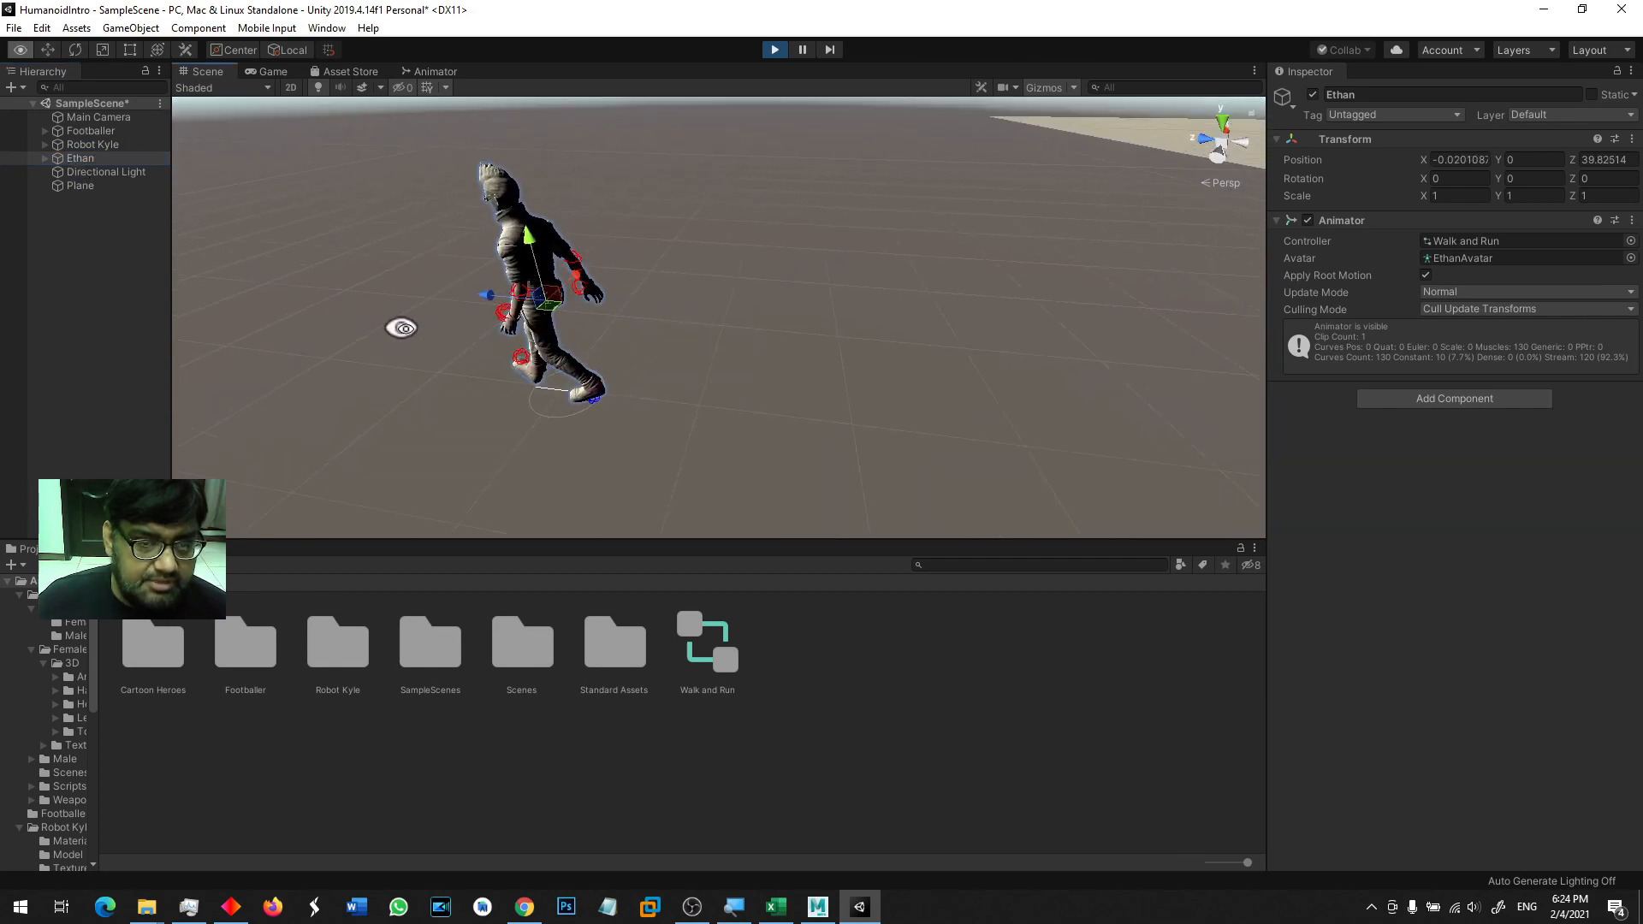
click(775, 48)
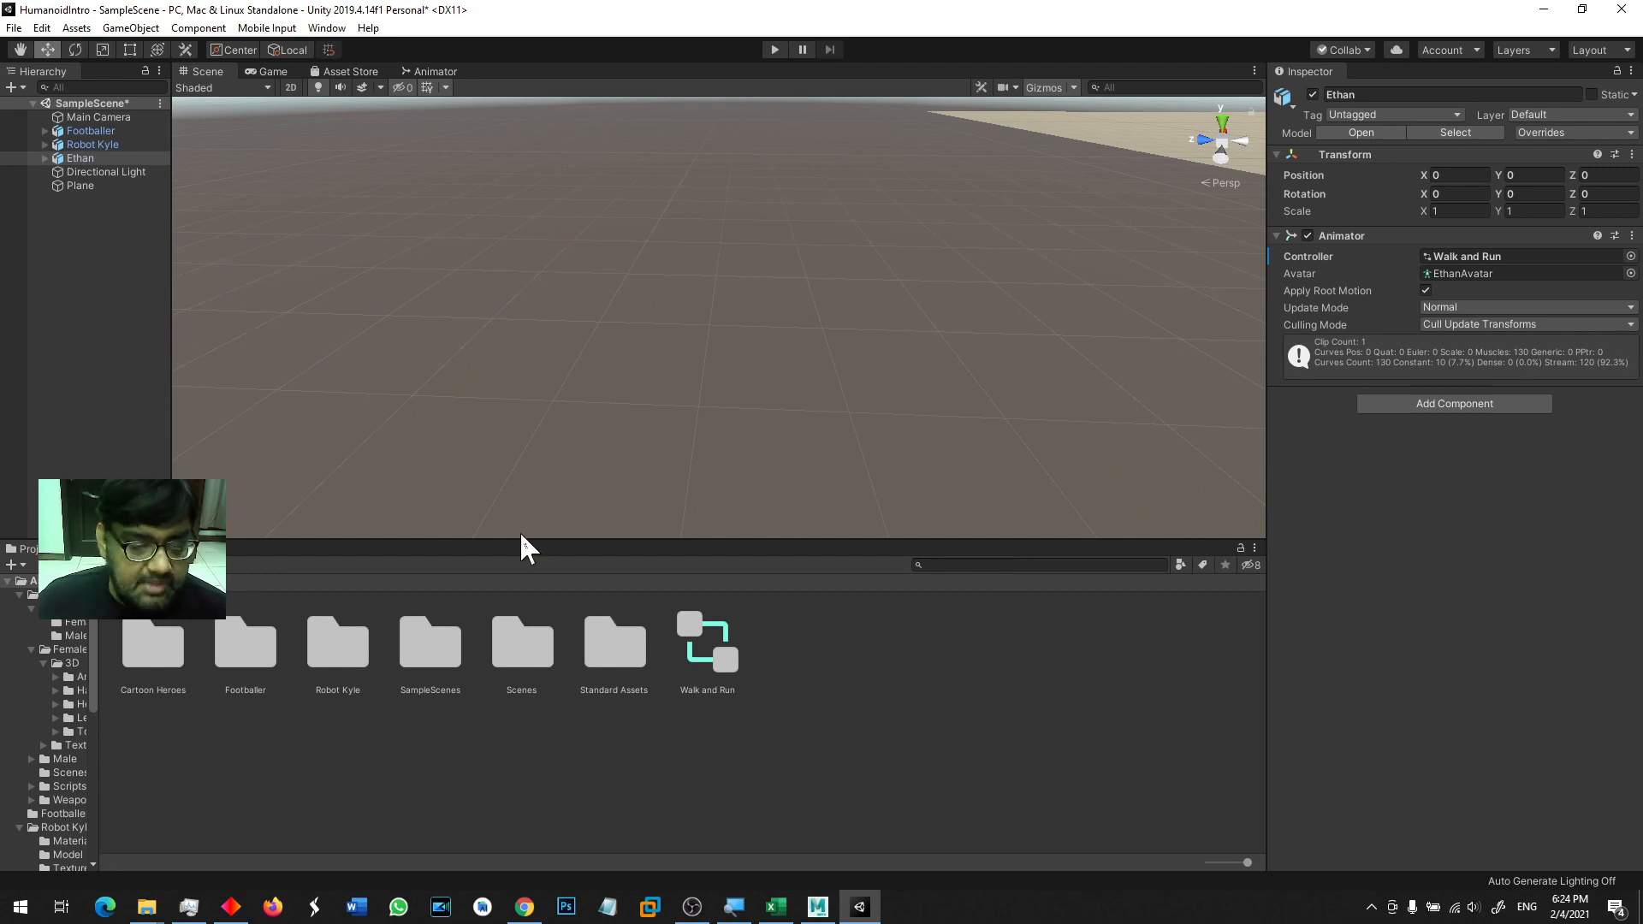
- Frame Robot Kyle in the Scene view and compare its animation component with Ethan's Animator
double_click(70, 142)
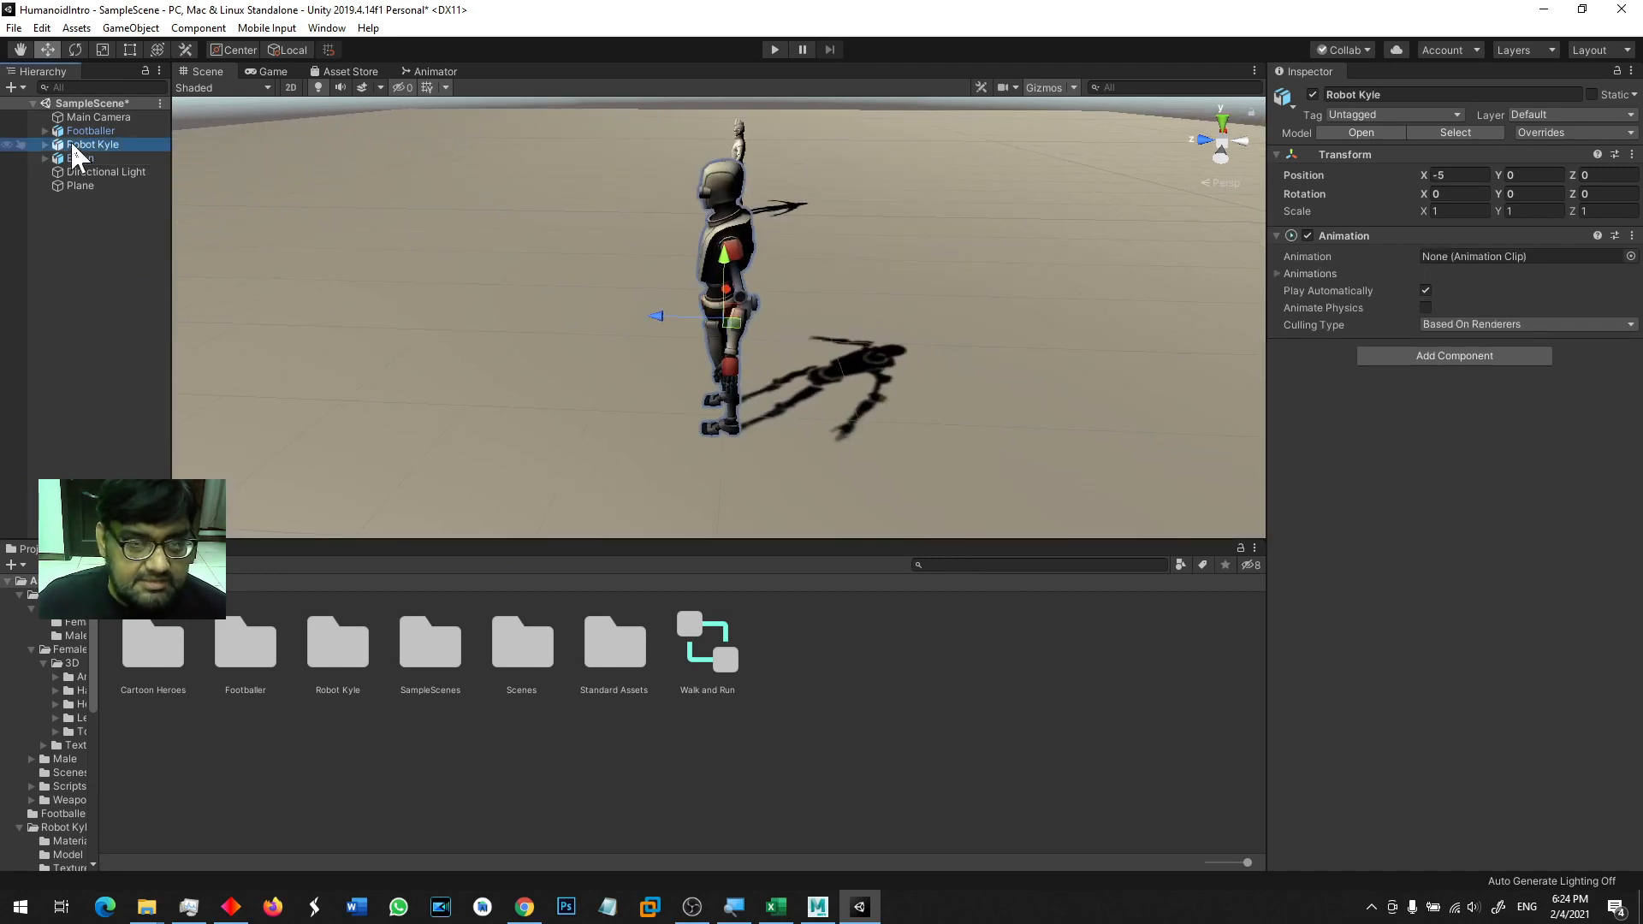
alt+drag(590, 293, 517, 256)
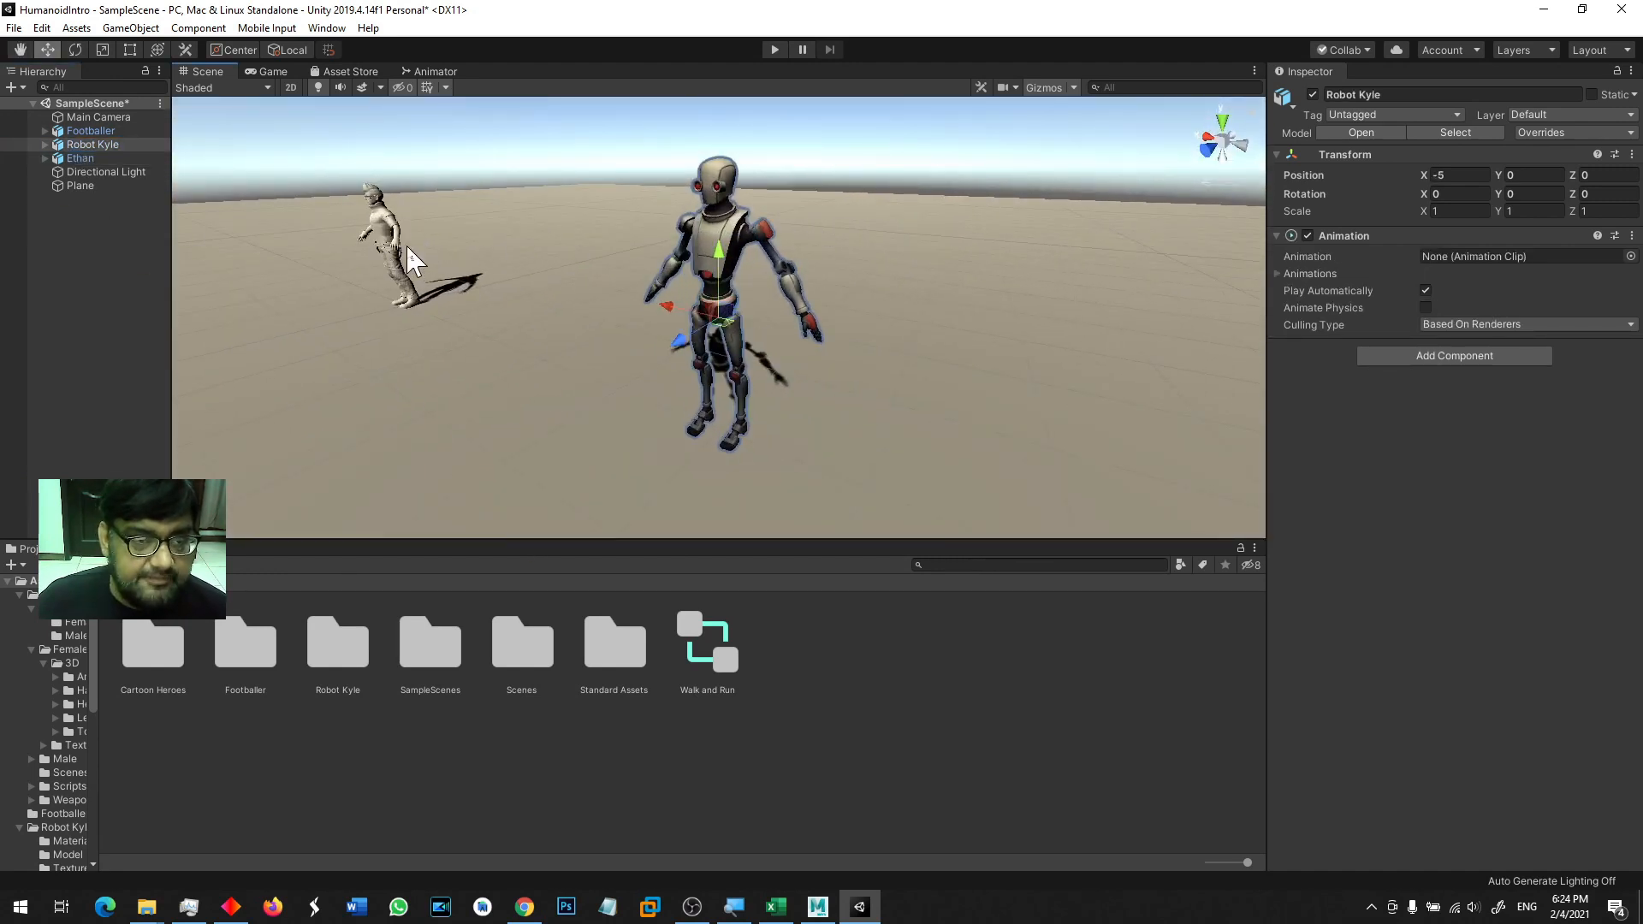
click(700, 250)
click(1043, 409)
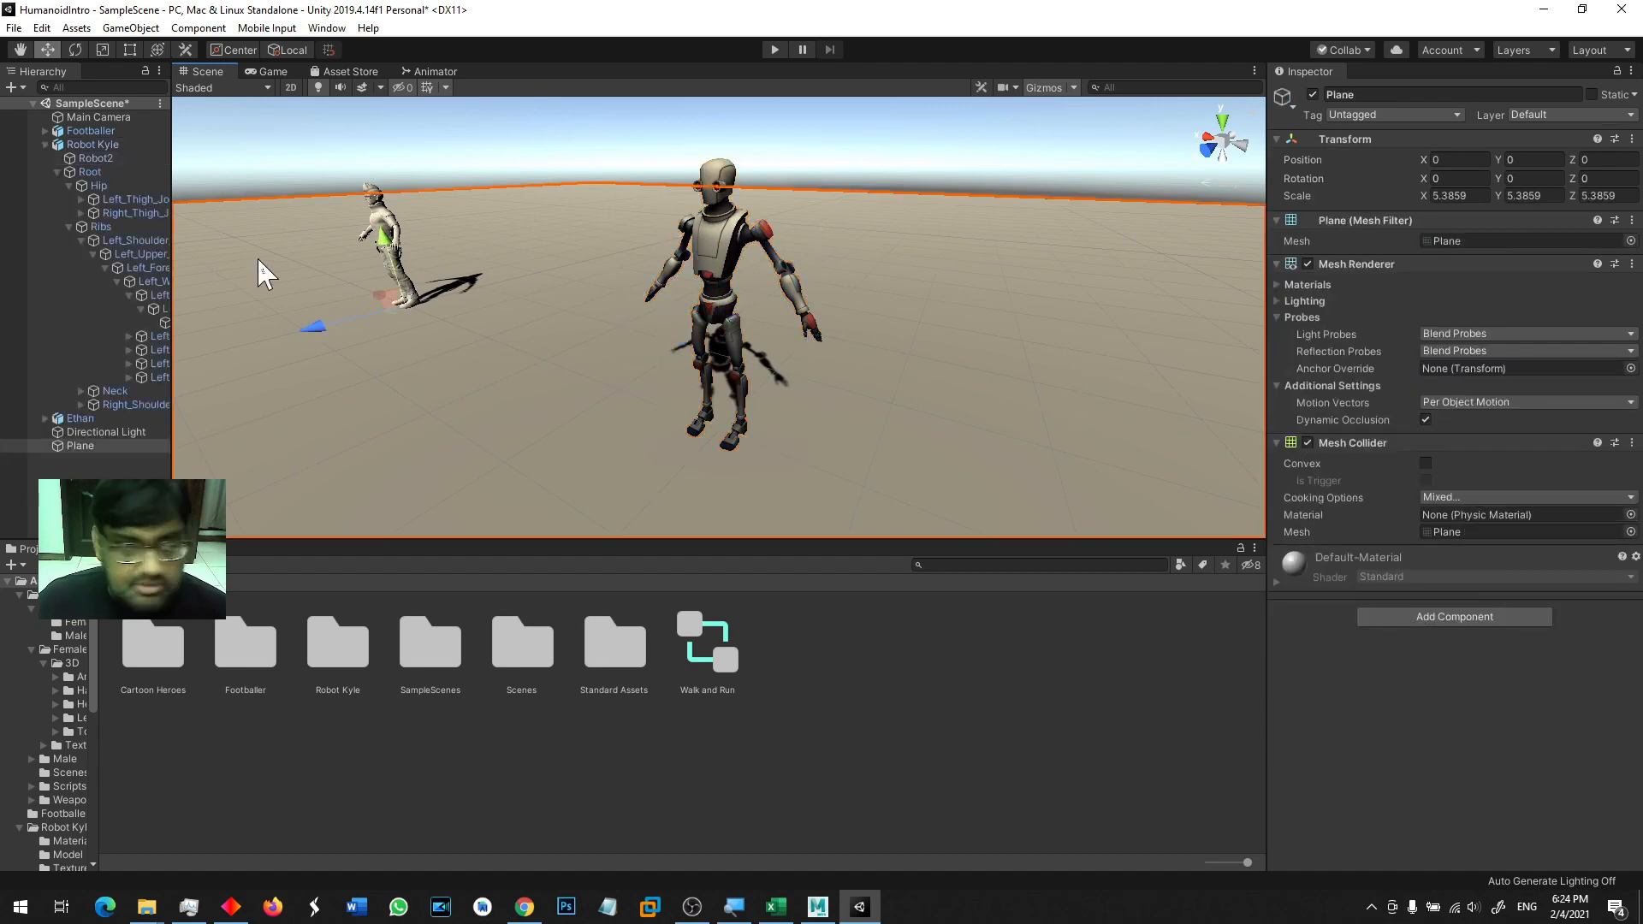
click(92, 143)
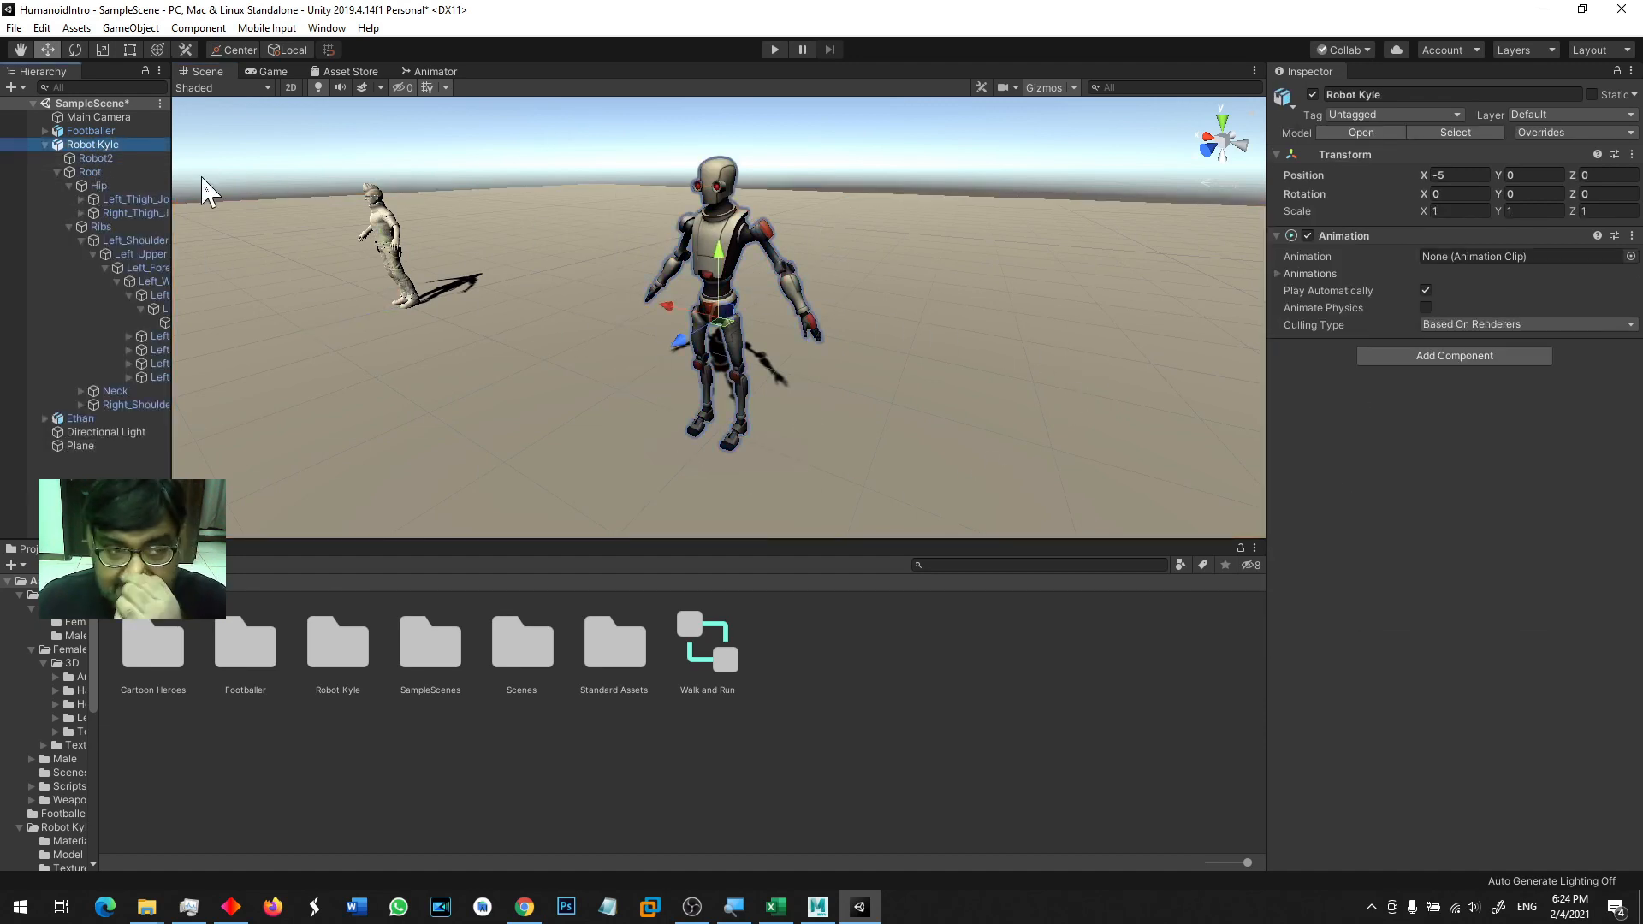
click(46, 145)
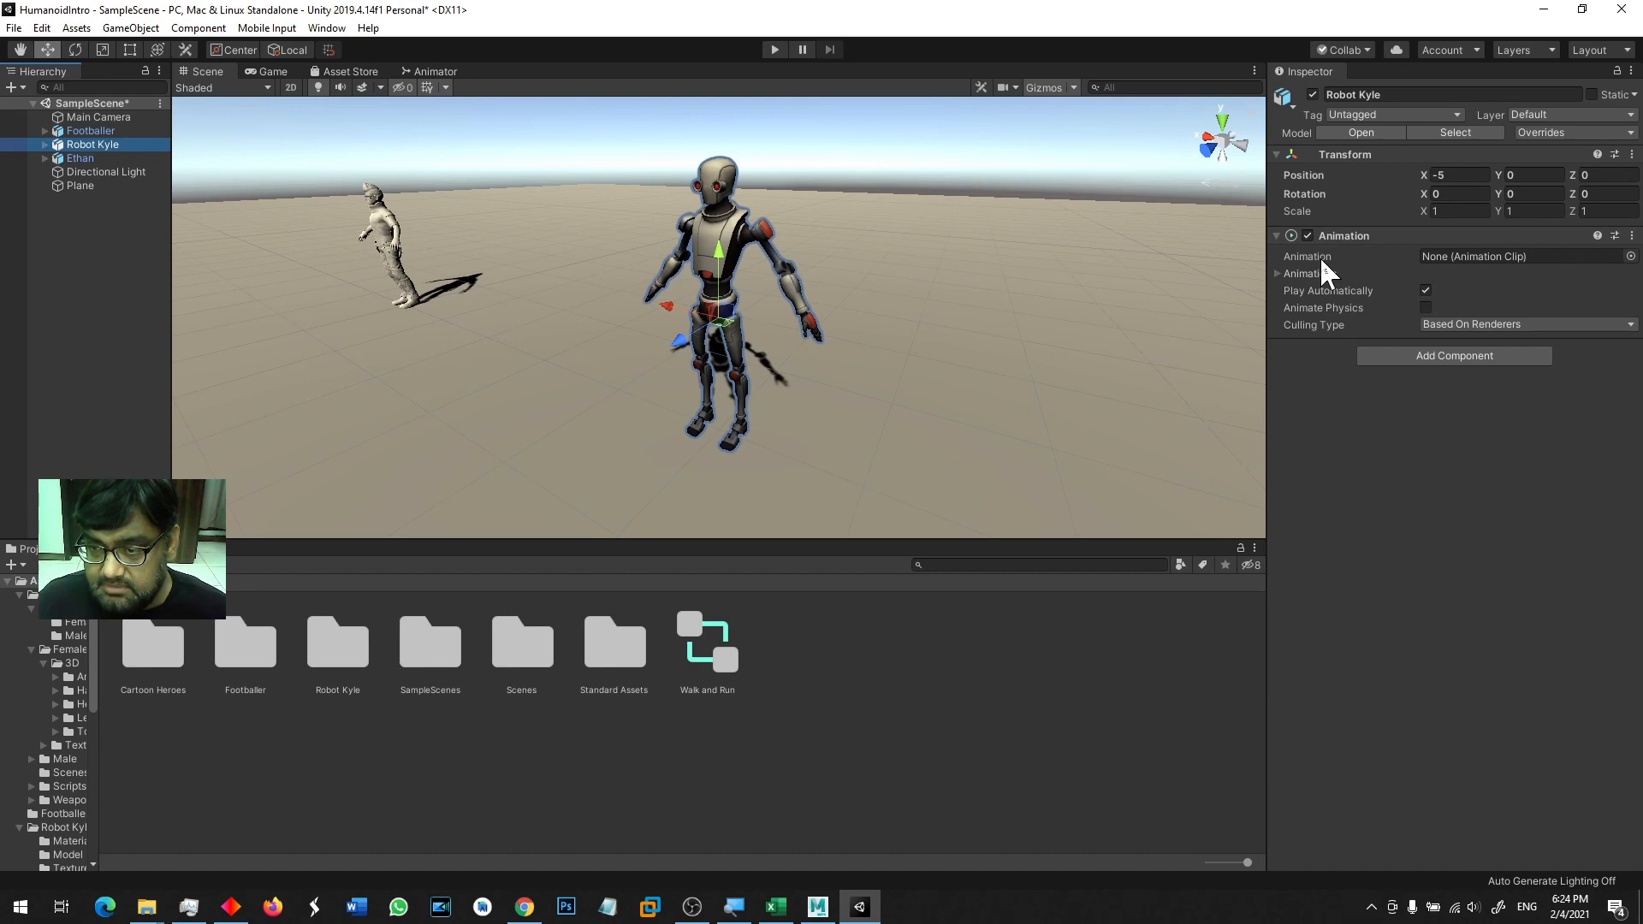
click(382, 244)
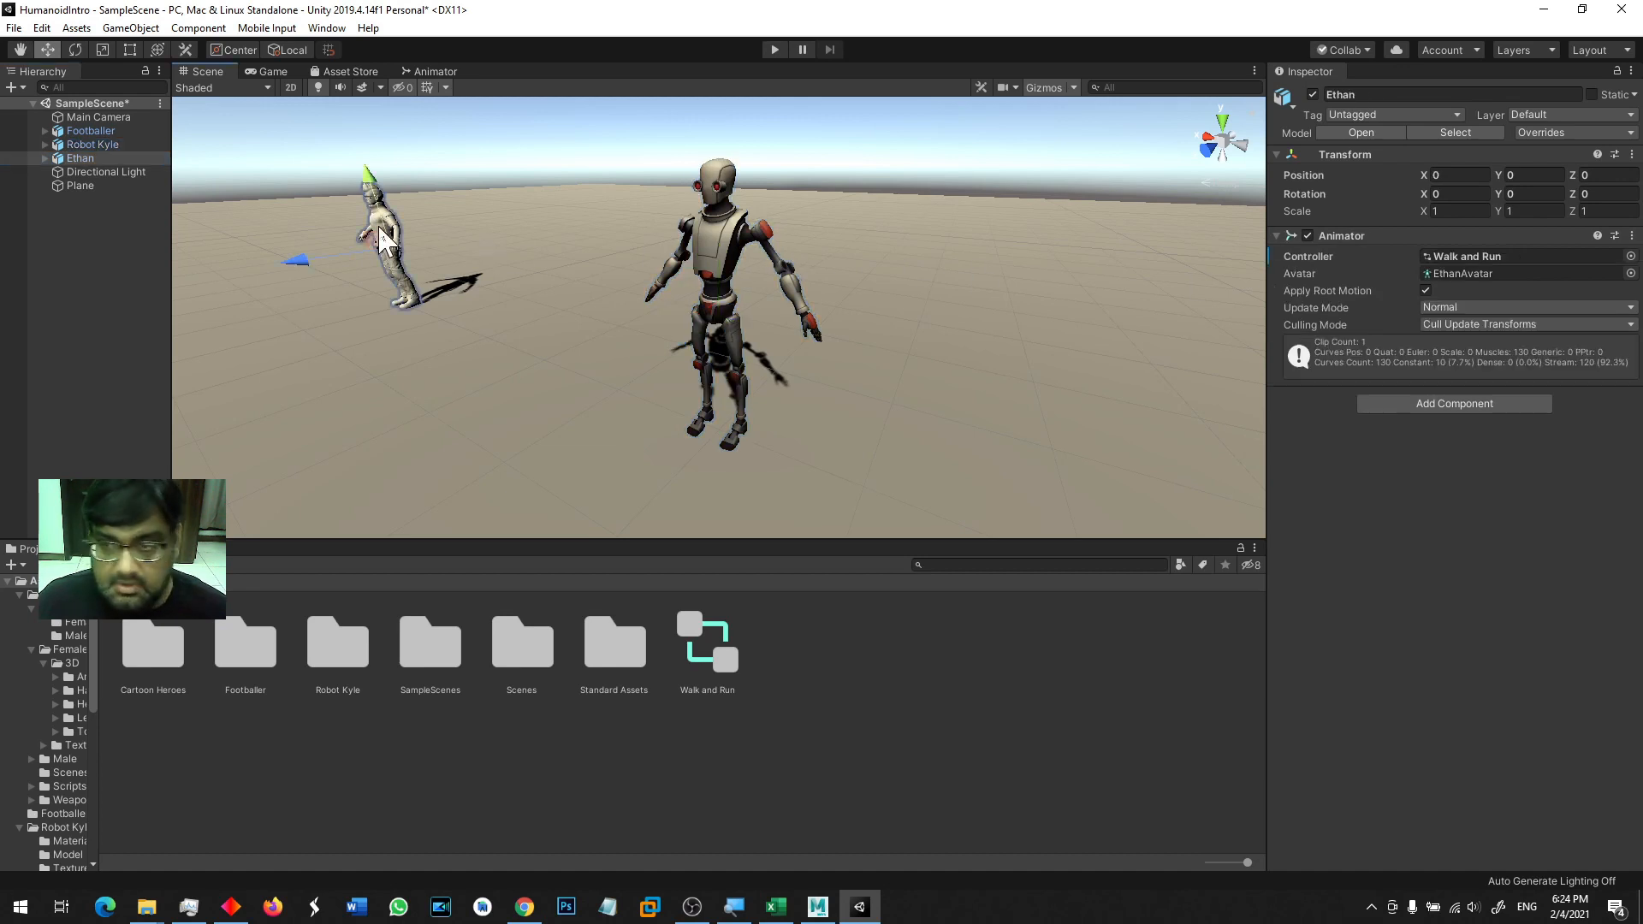
click(720, 253)
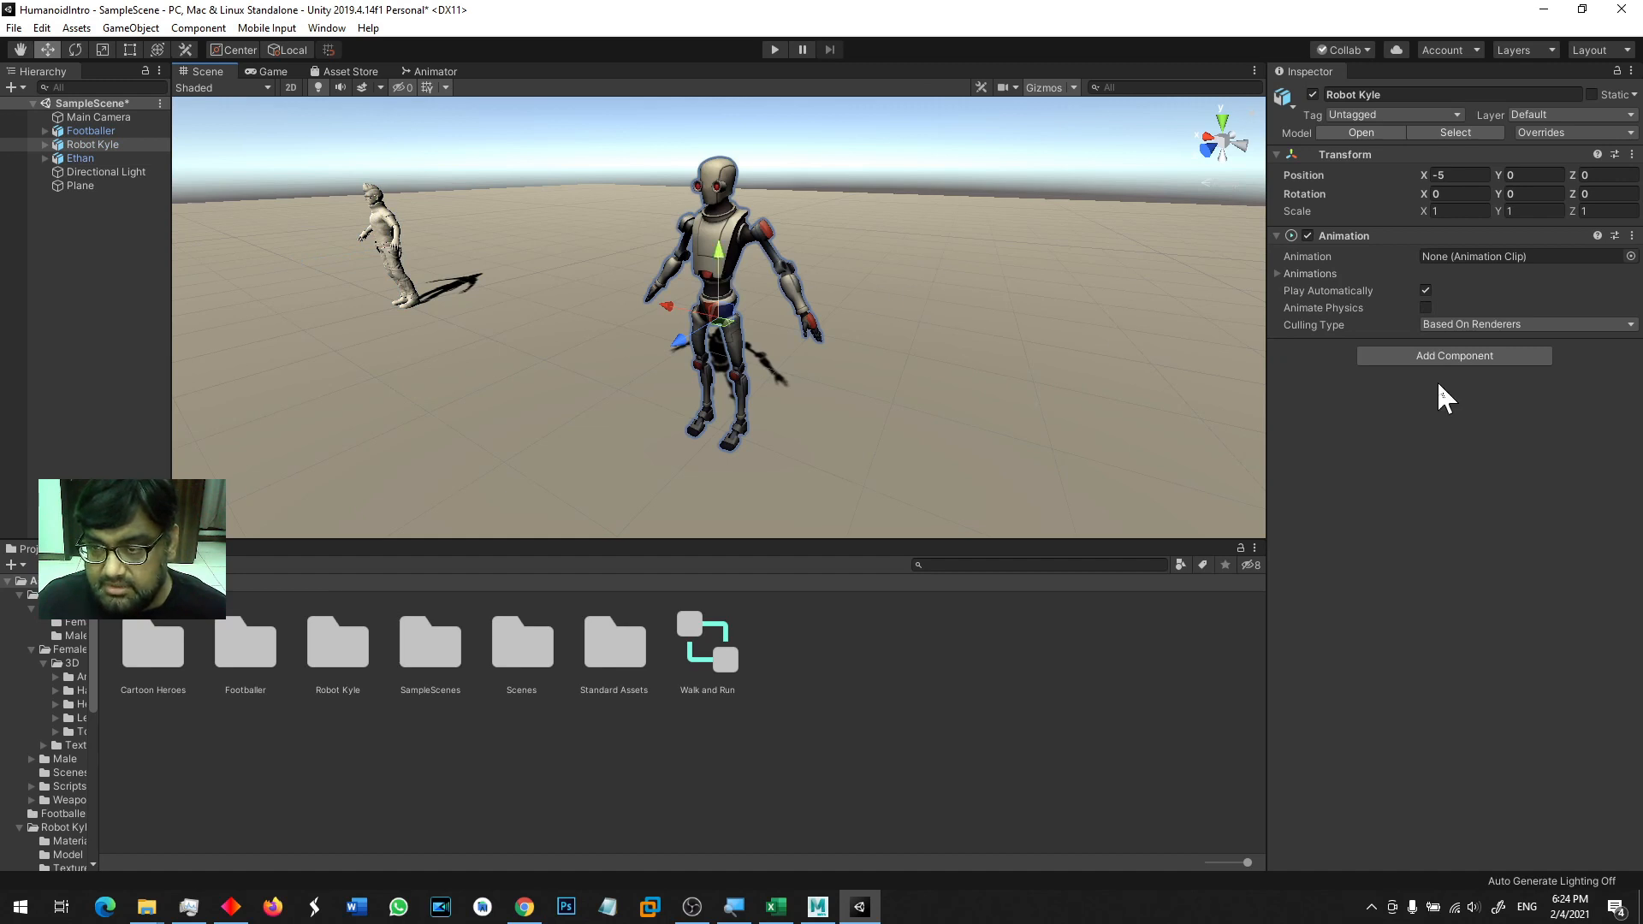
- Add an Animator component to Robot Kyle, collapse its Animation component, and assign Walk and Run as the Animator's controller
click(1395, 358)
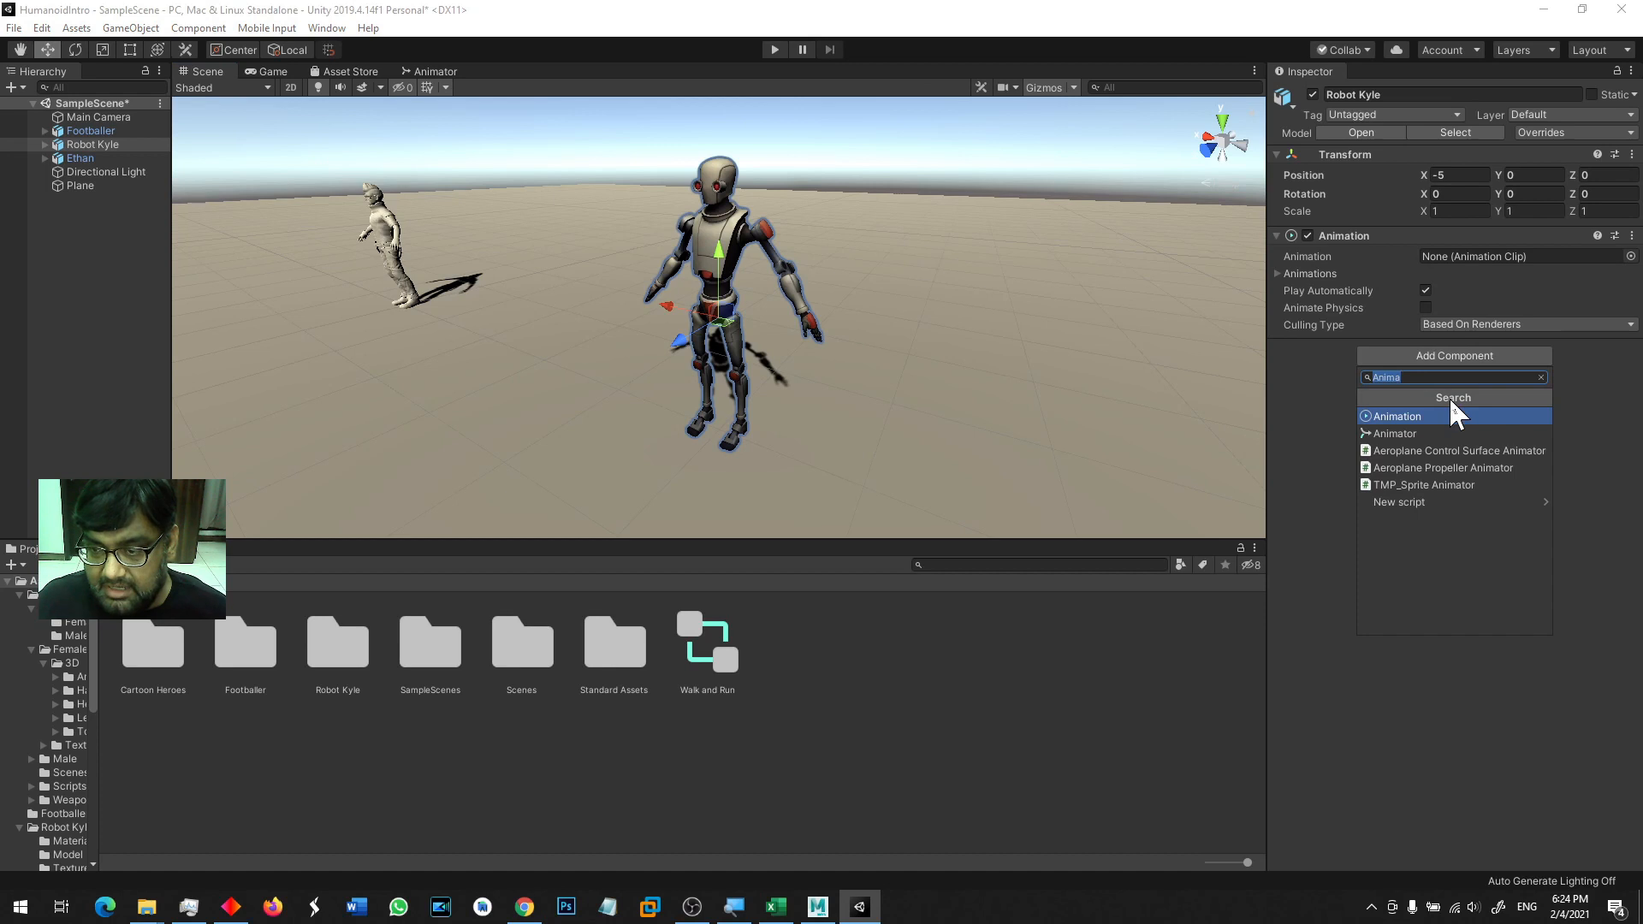
text(Animator)
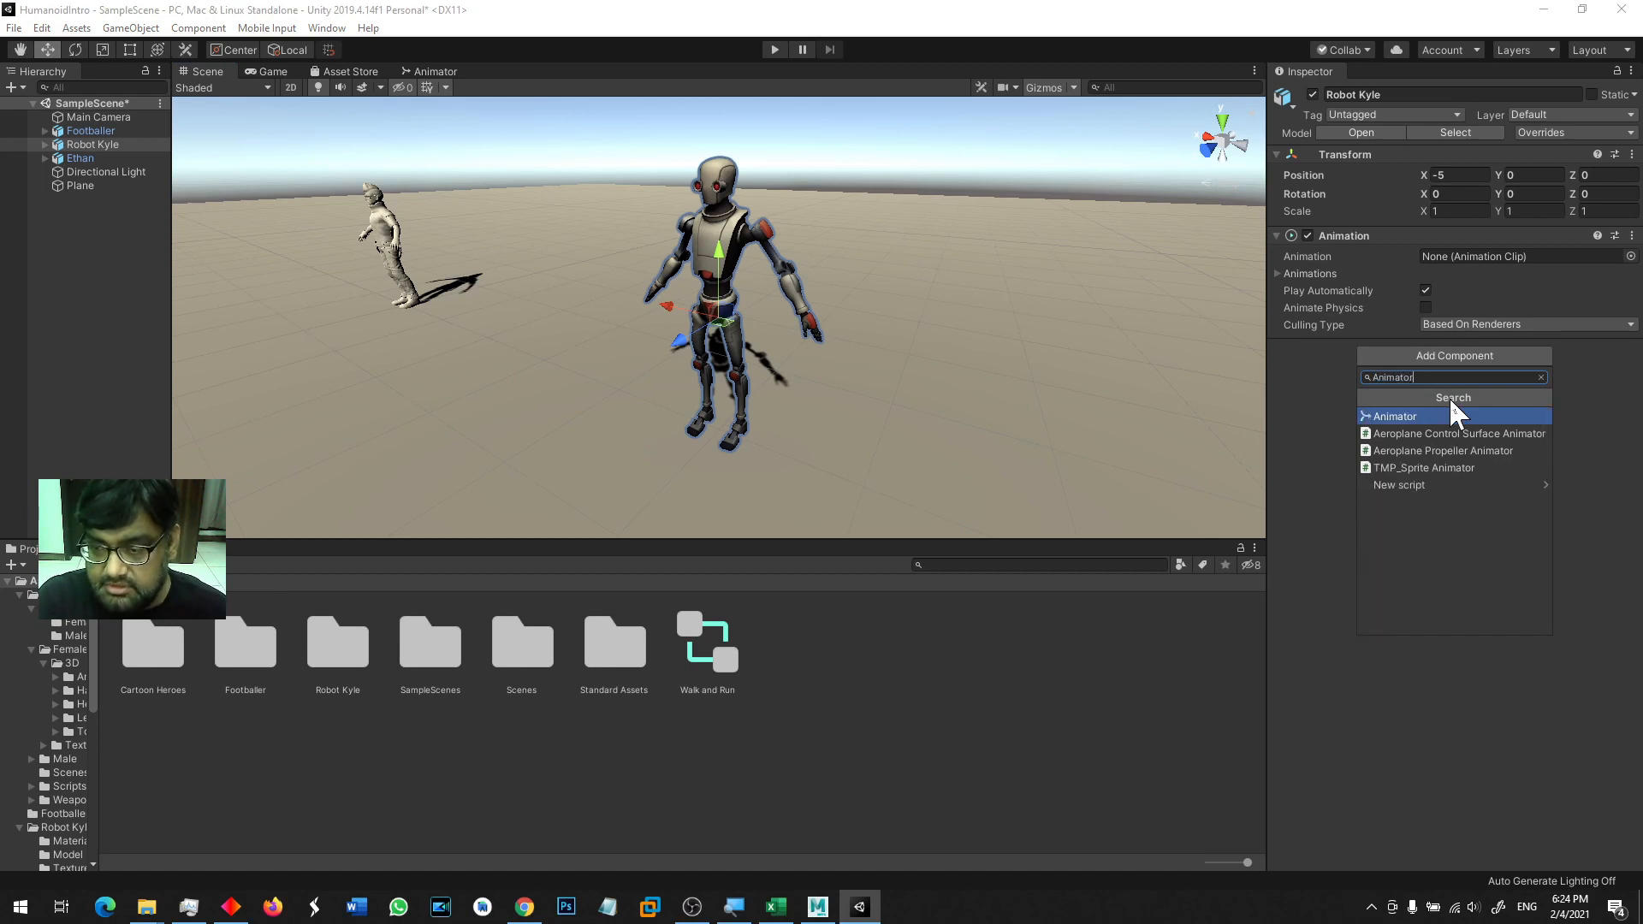
key(Return)
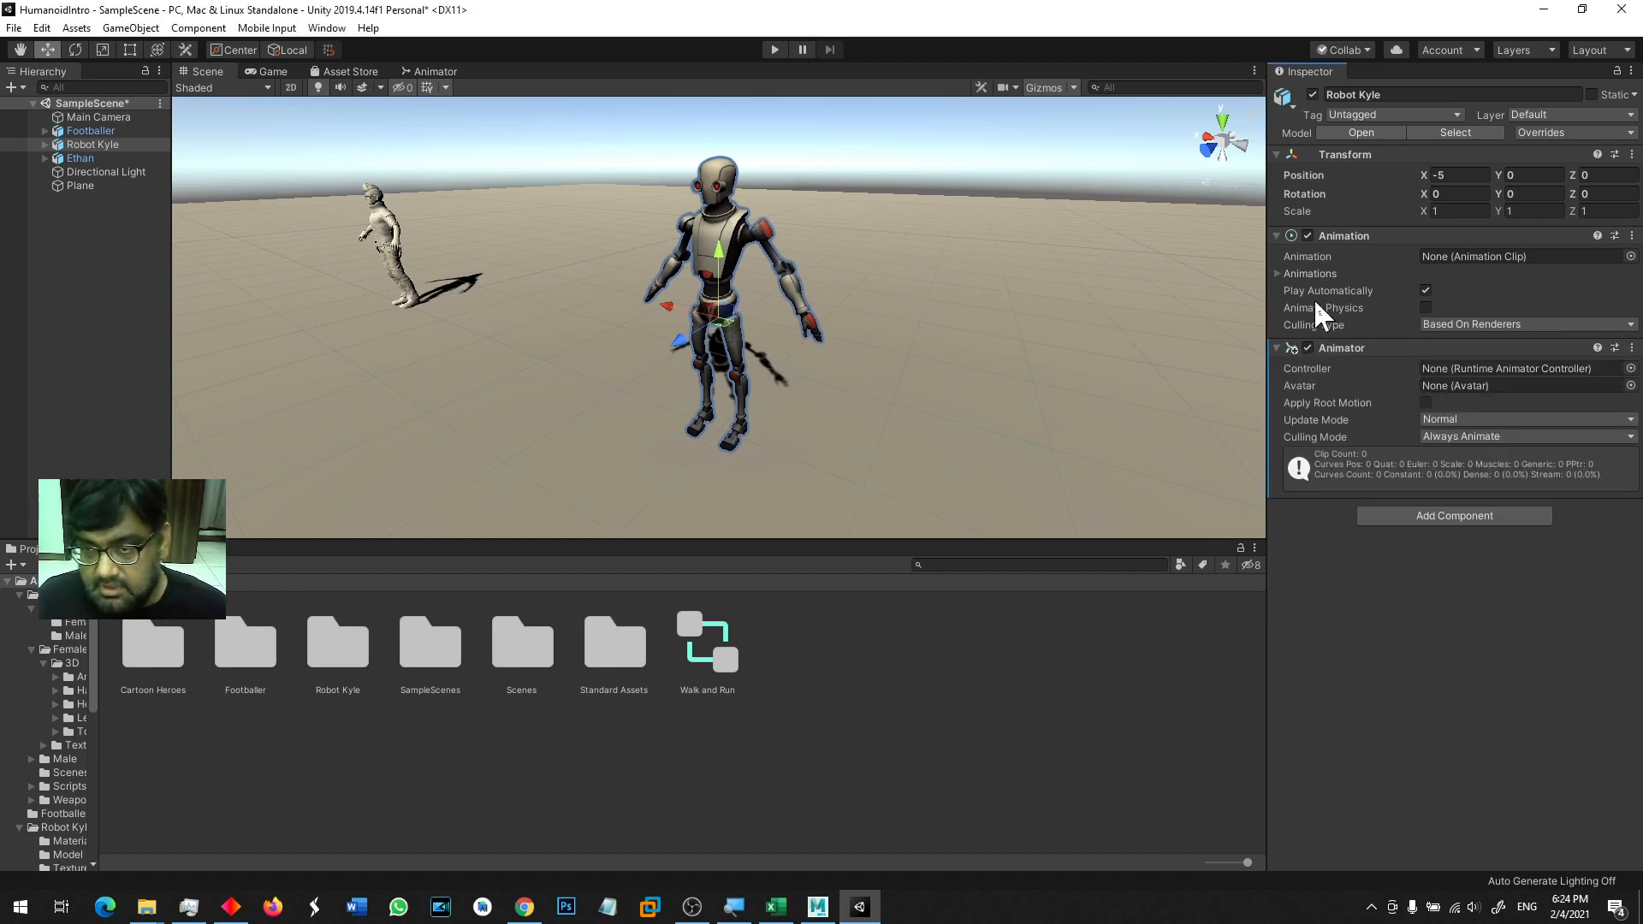
click(1276, 236)
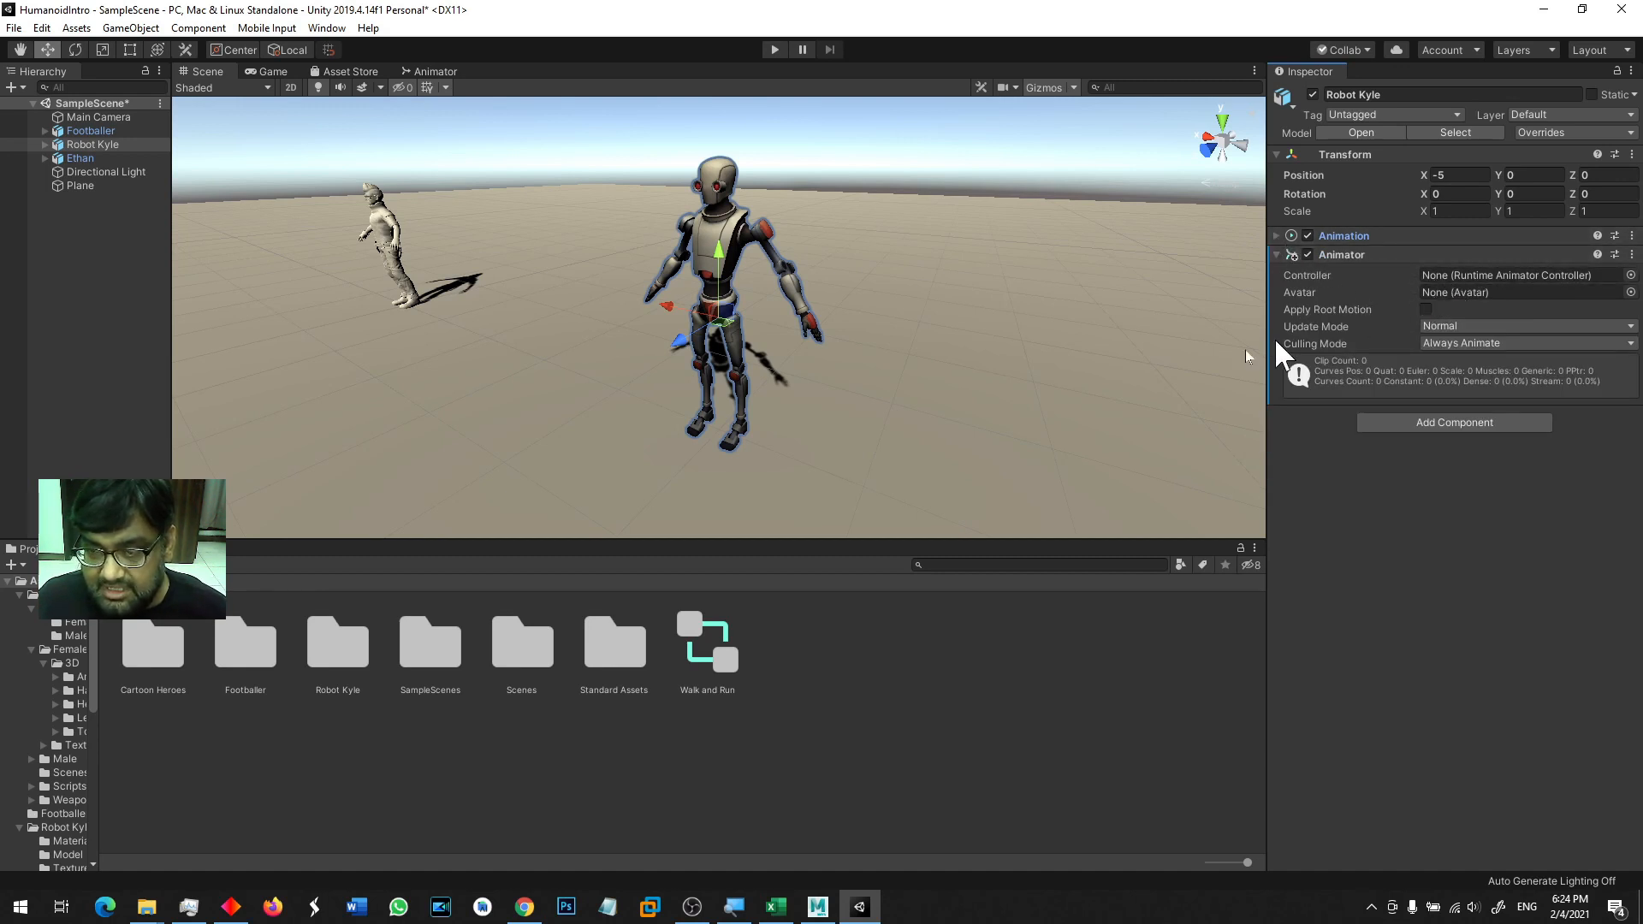
drag(731, 648, 1467, 319)
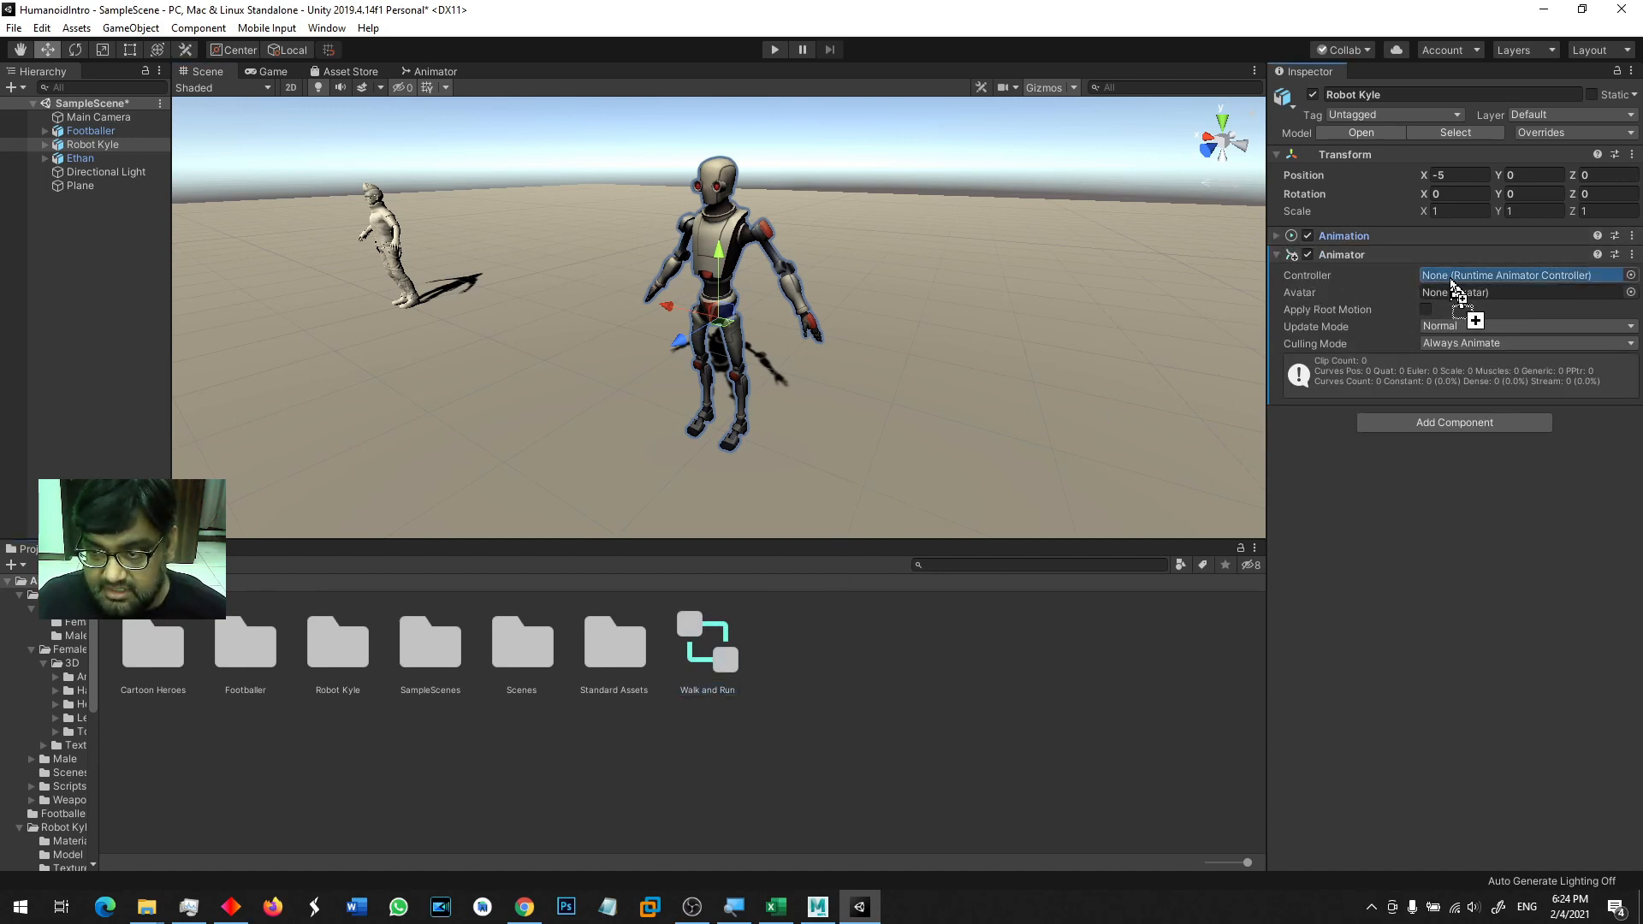
click(1629, 292)
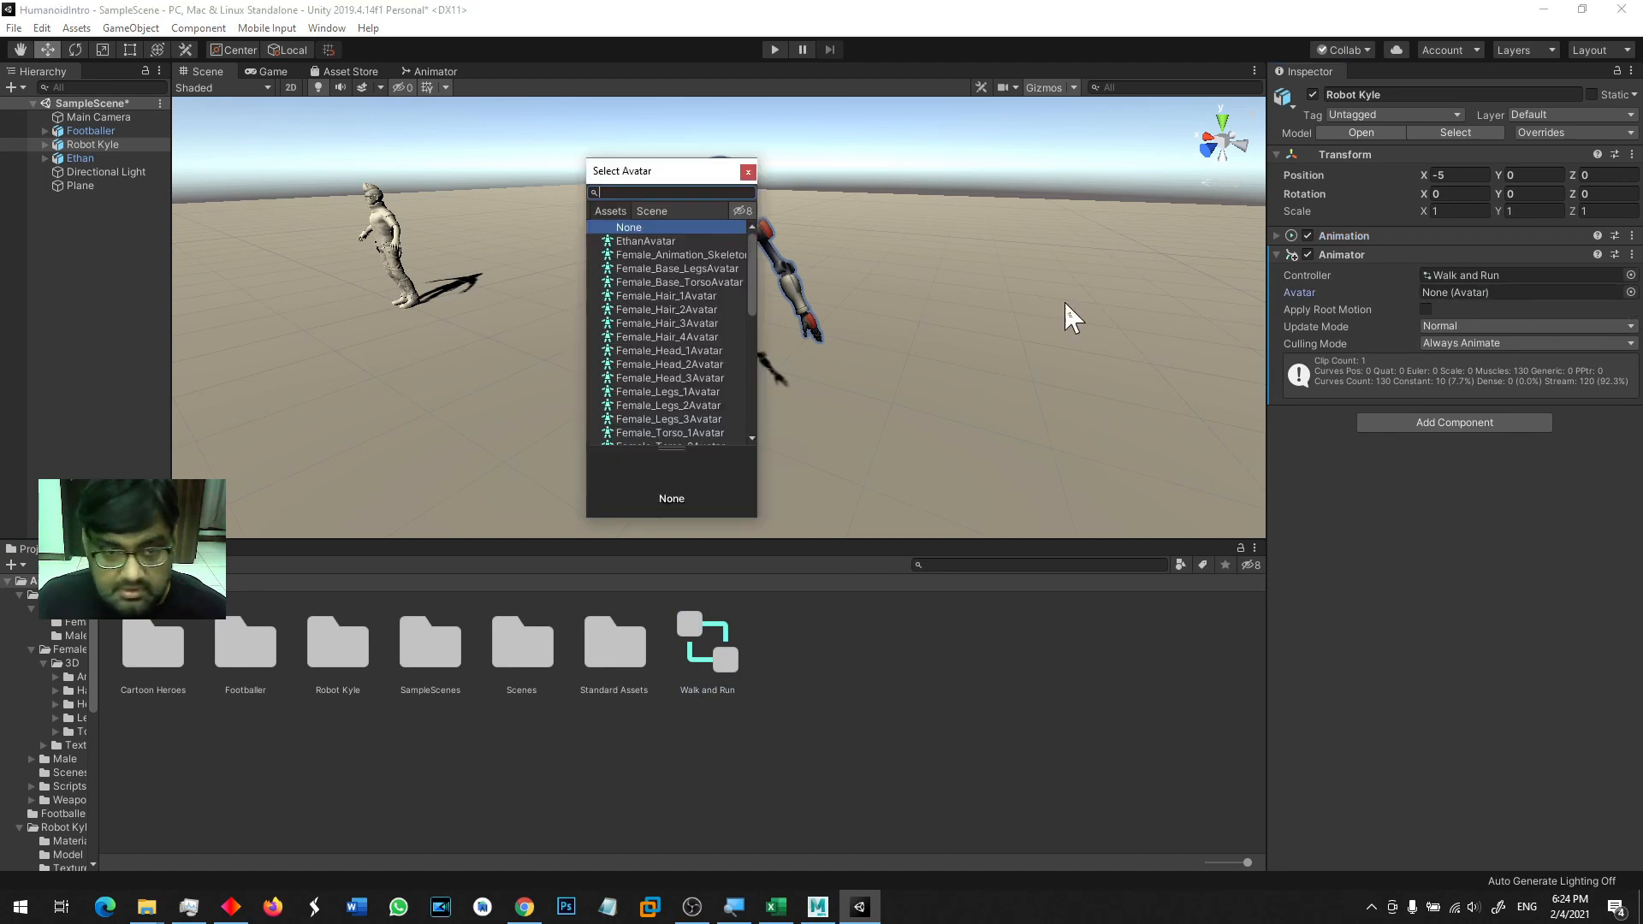
text(r)
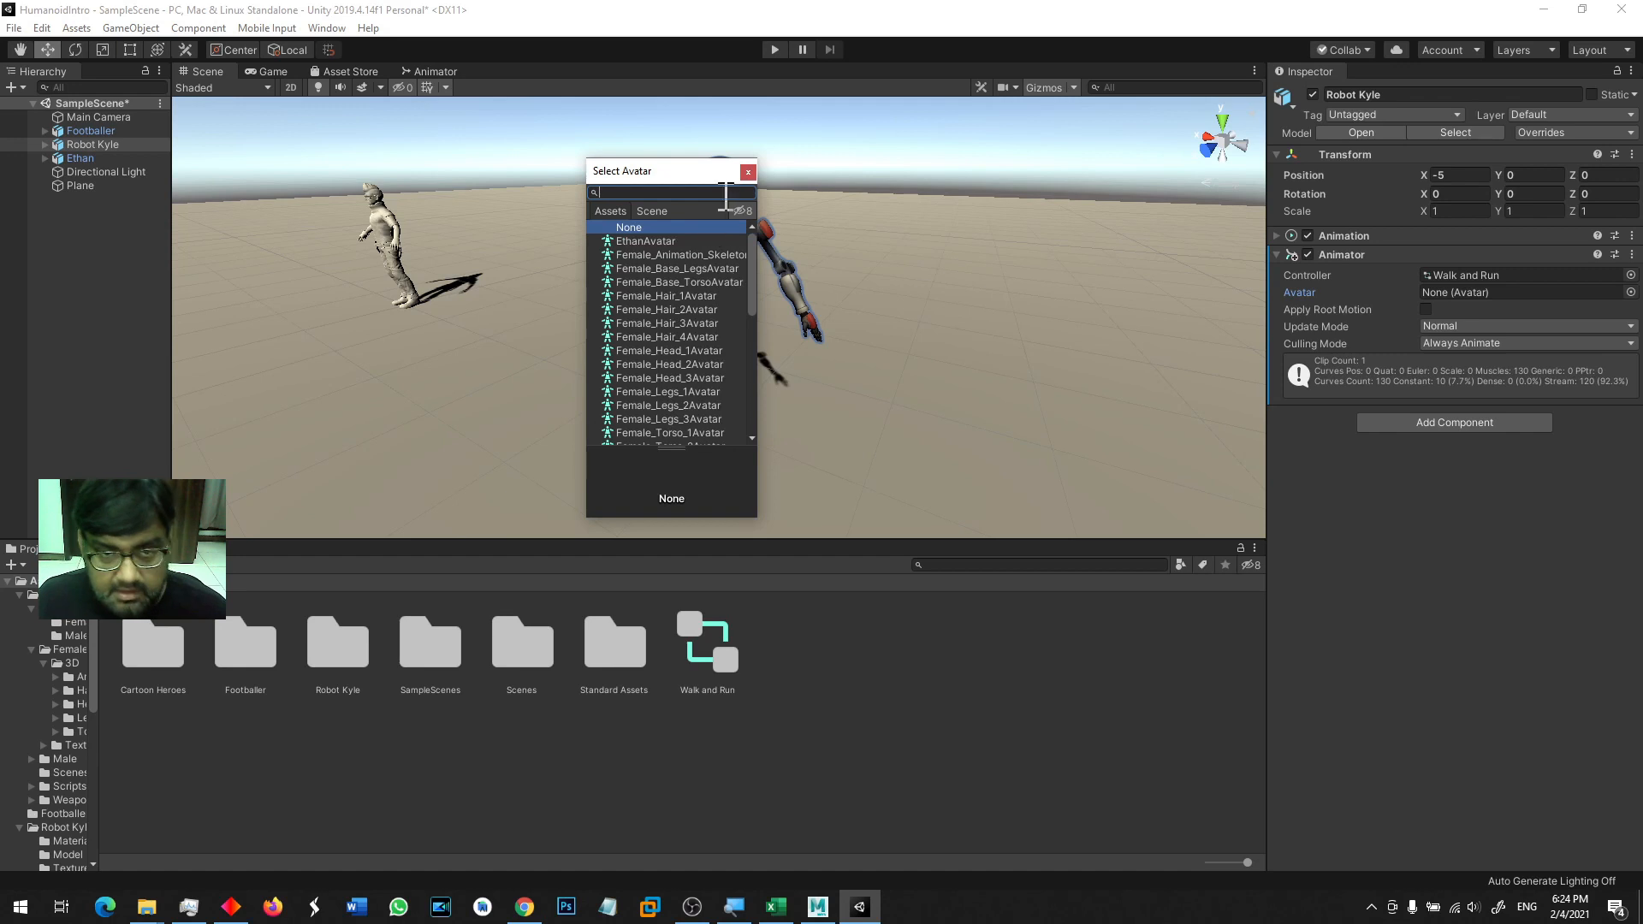
click(747, 172)
click(1068, 299)
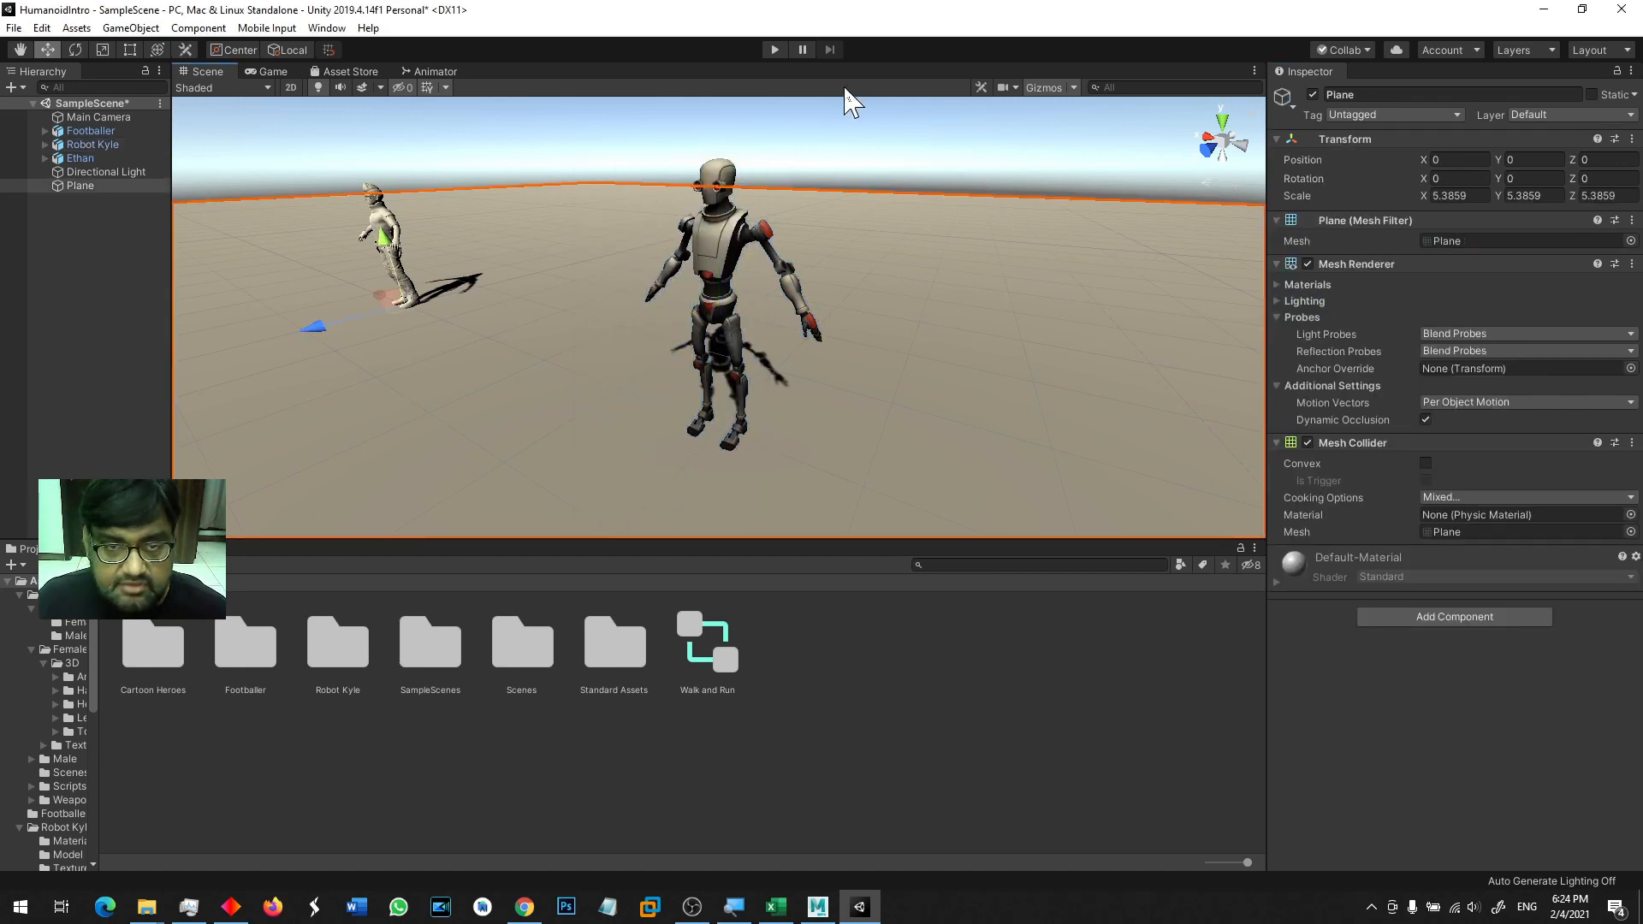
- Play the scene briefly to test Robot Kyle's animation, and check the avatars available for its Animator component
click(775, 50)
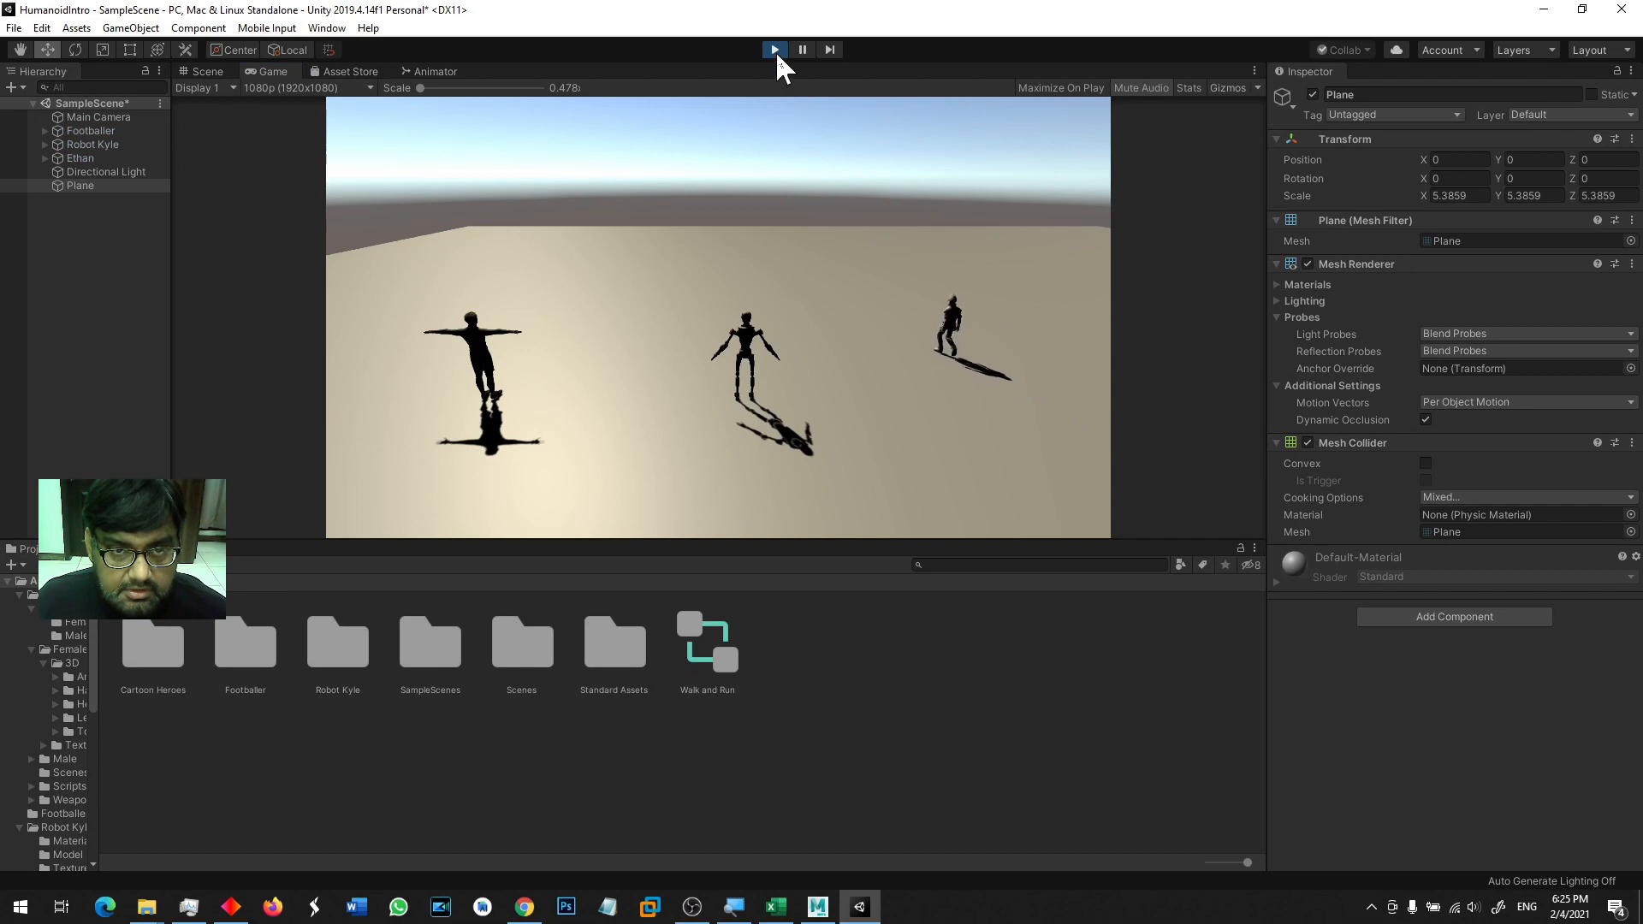
click(776, 49)
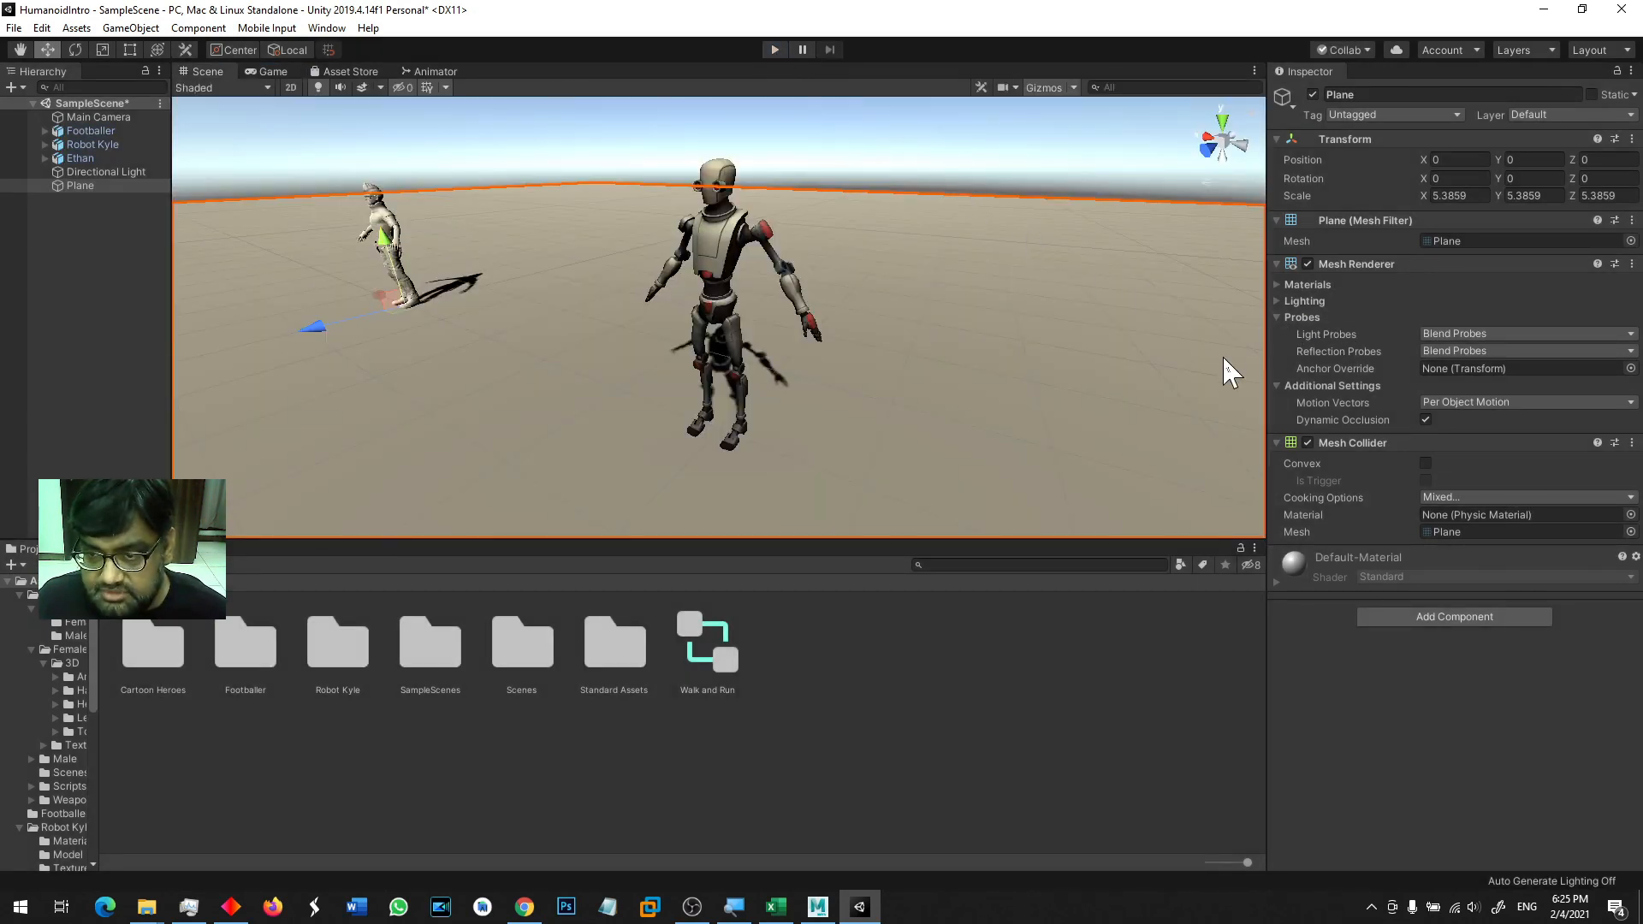
click(726, 270)
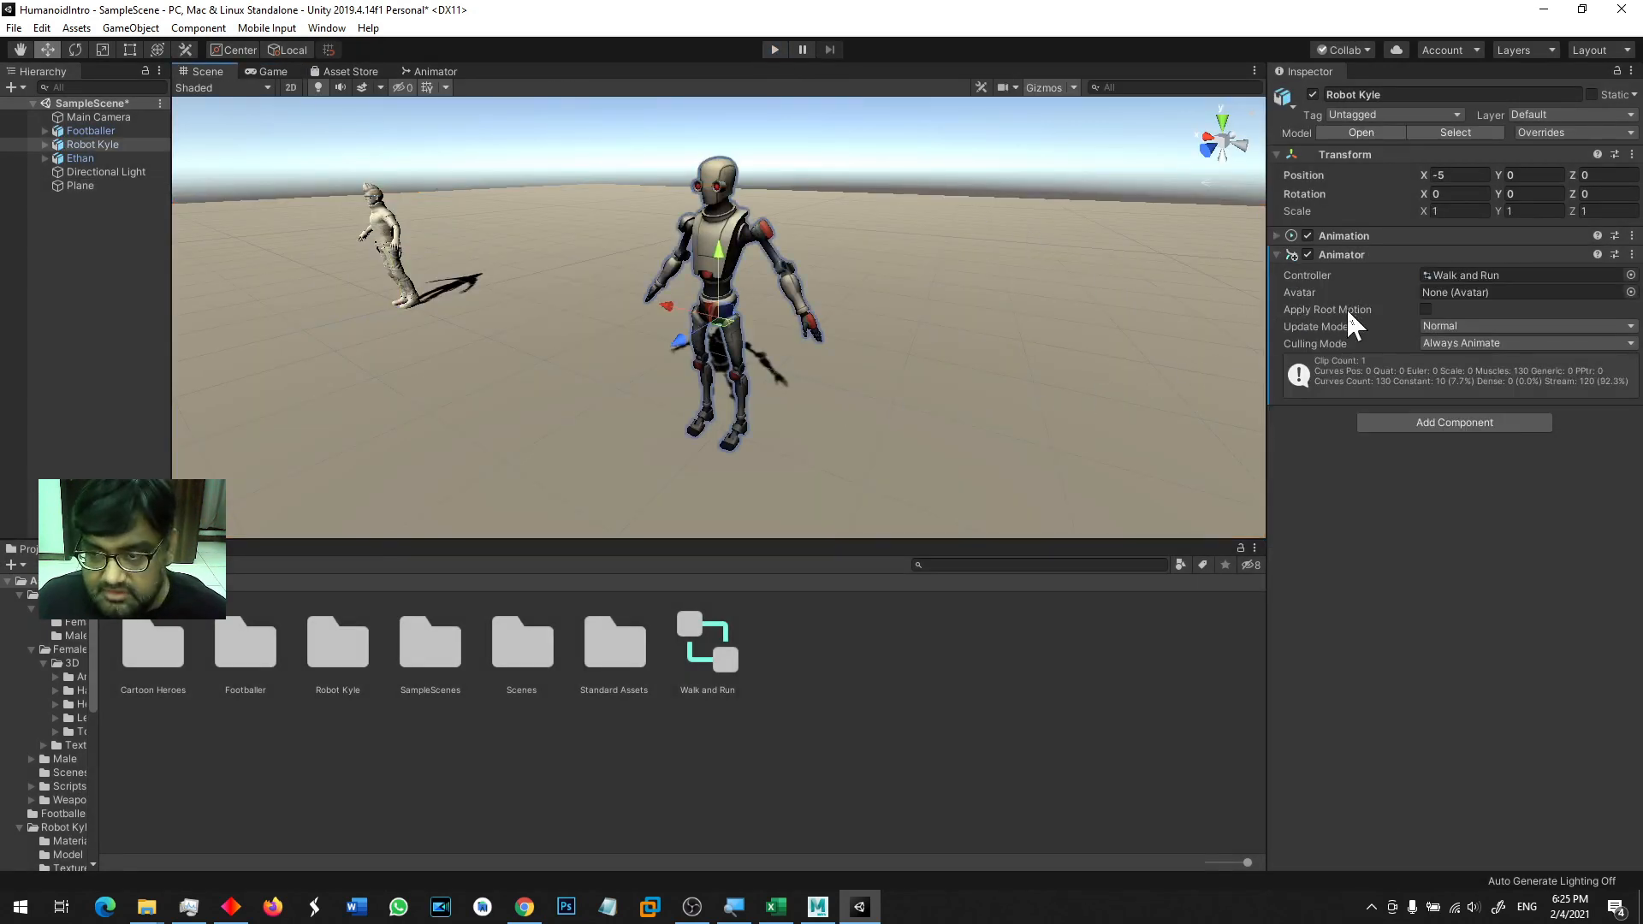
click(1630, 292)
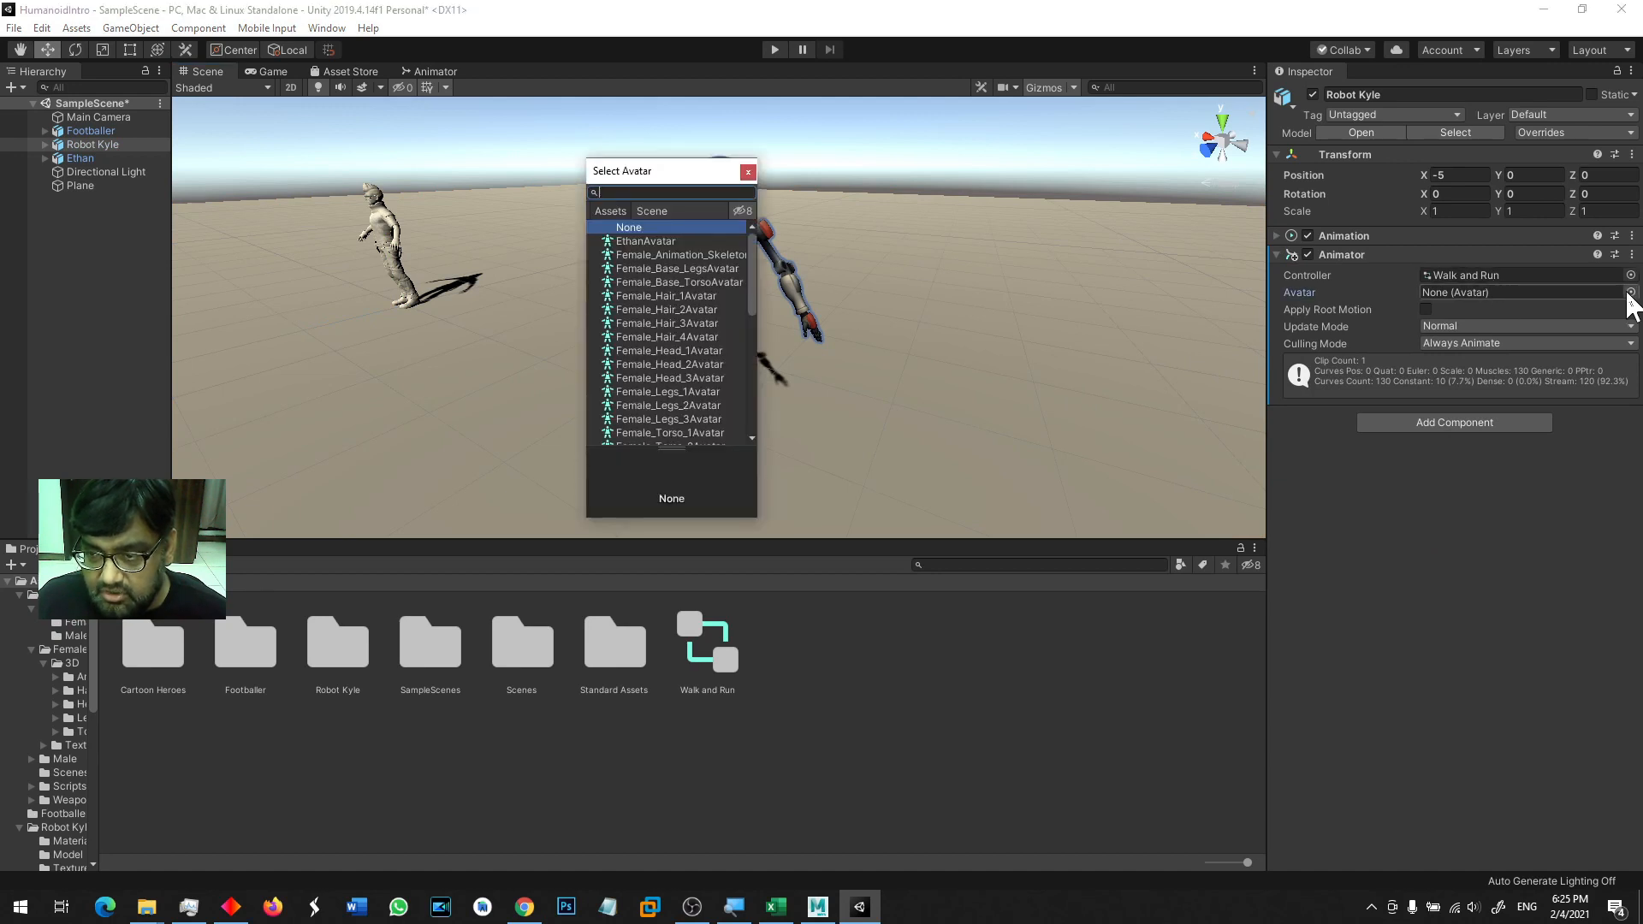
click(748, 171)
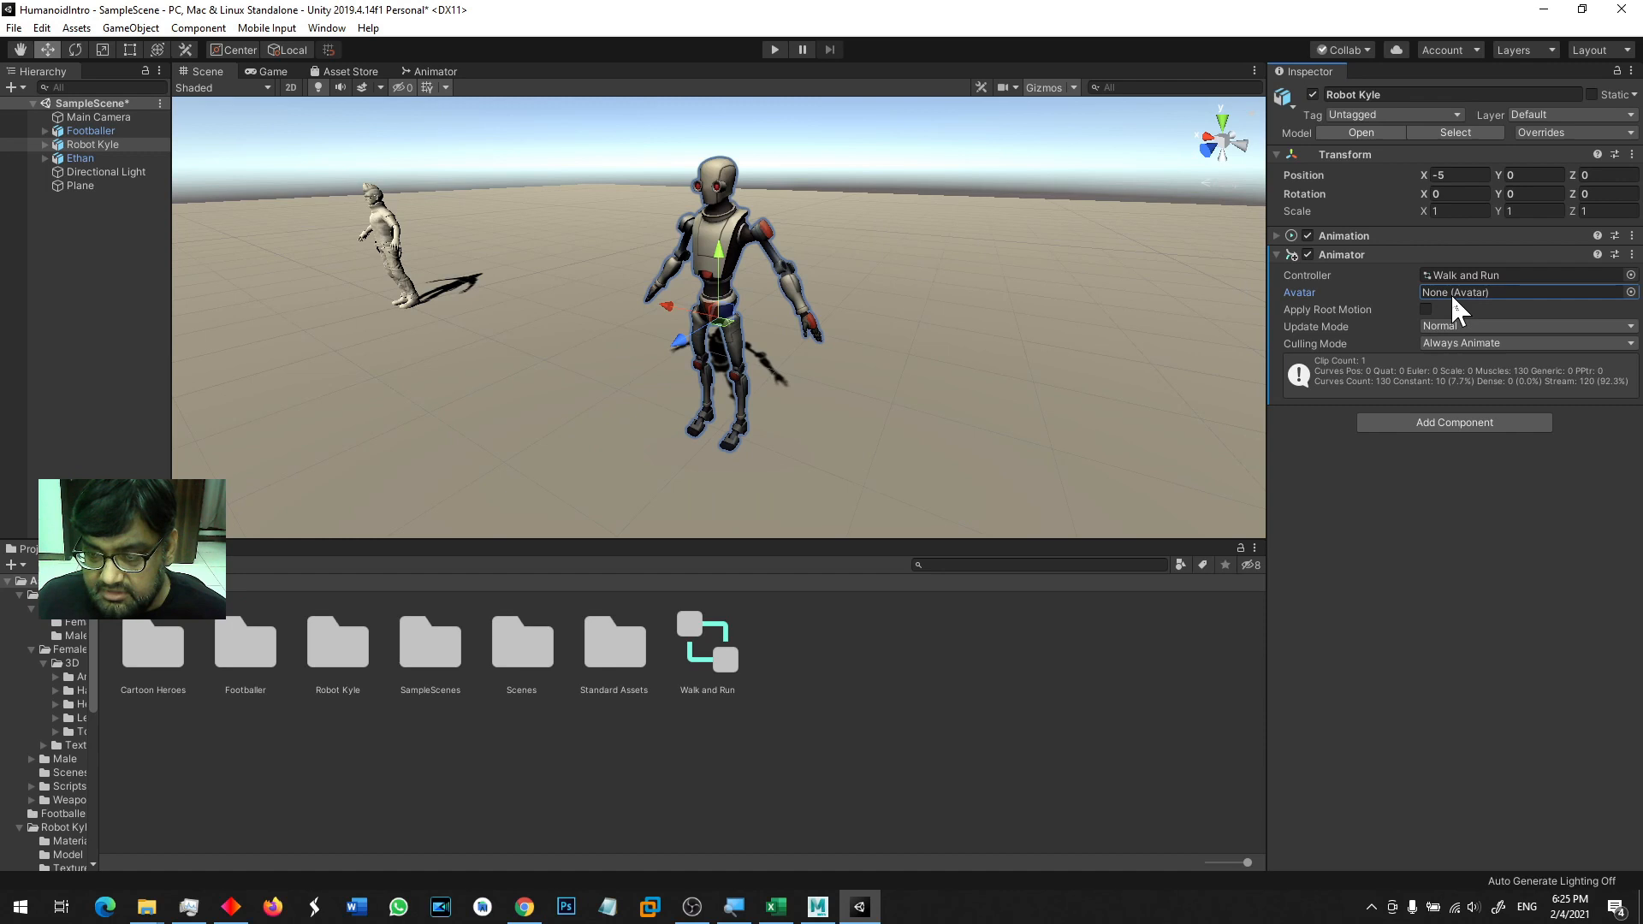
click(1049, 205)
- Locate the Robot Kyle model in Assets/Robot Kyle/Model and open its Rig import settings
click(106, 143)
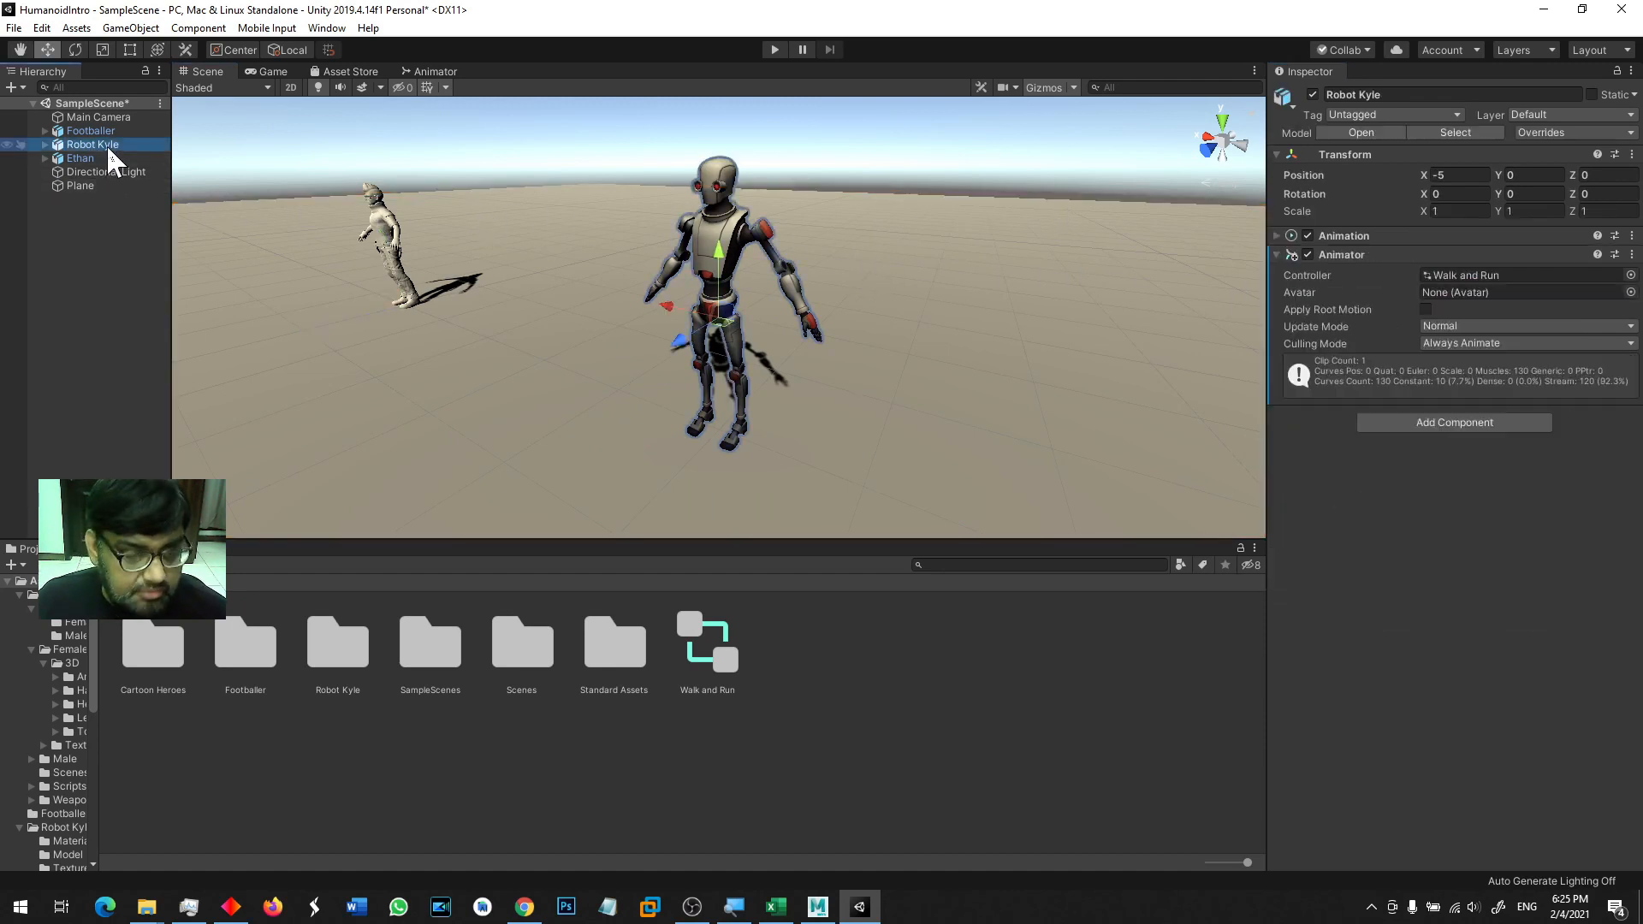
click(717, 227)
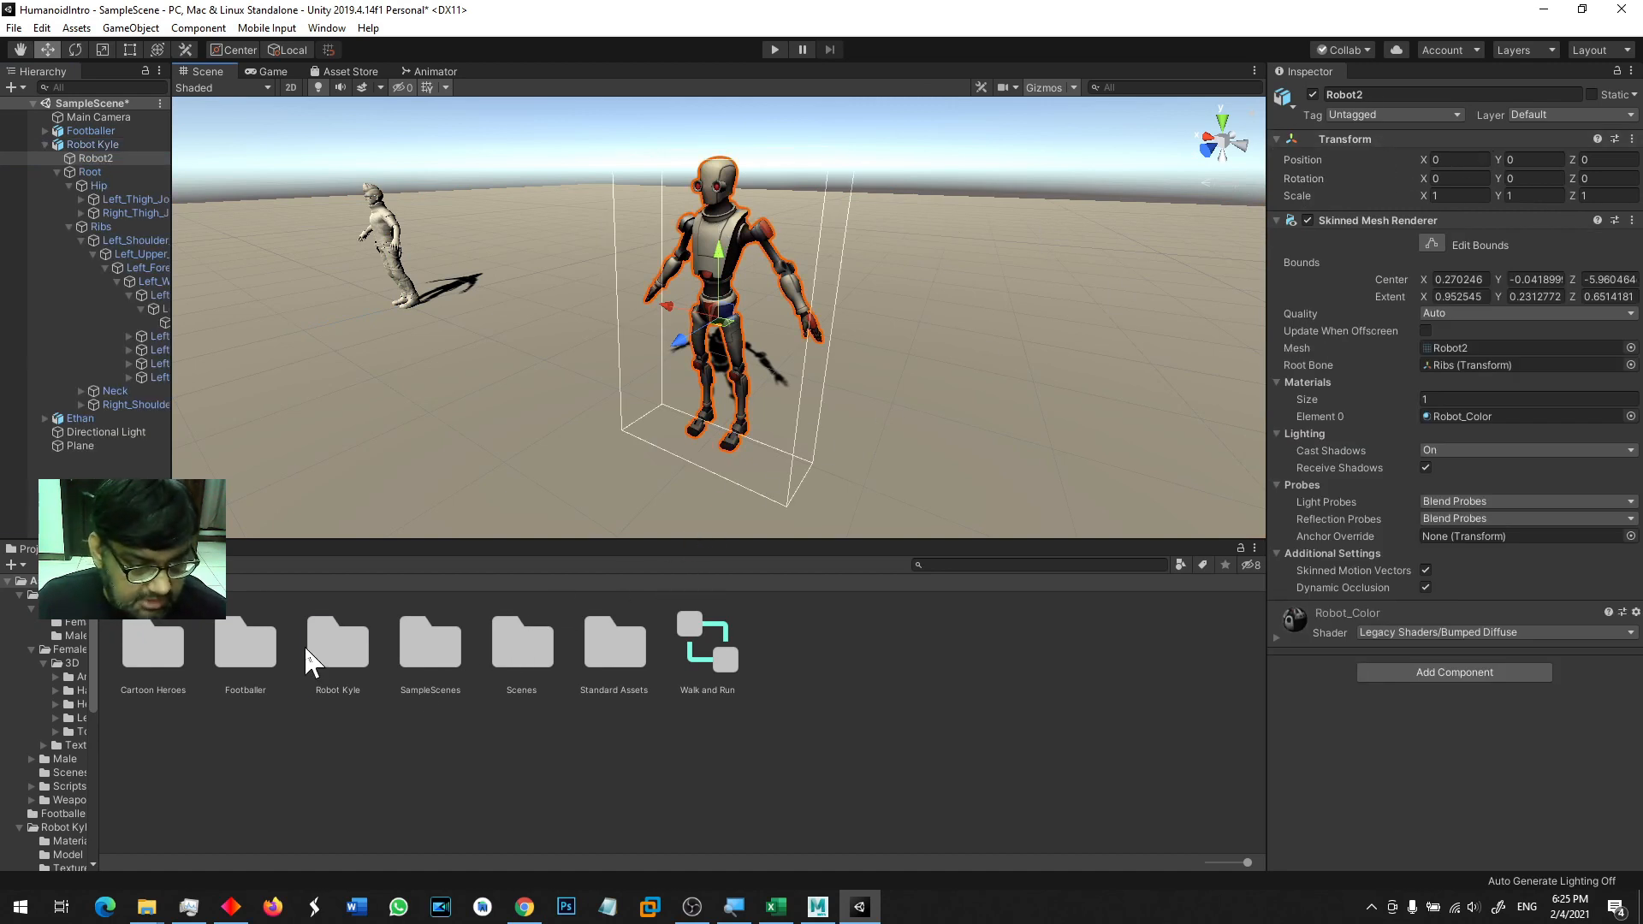
double_click(325, 646)
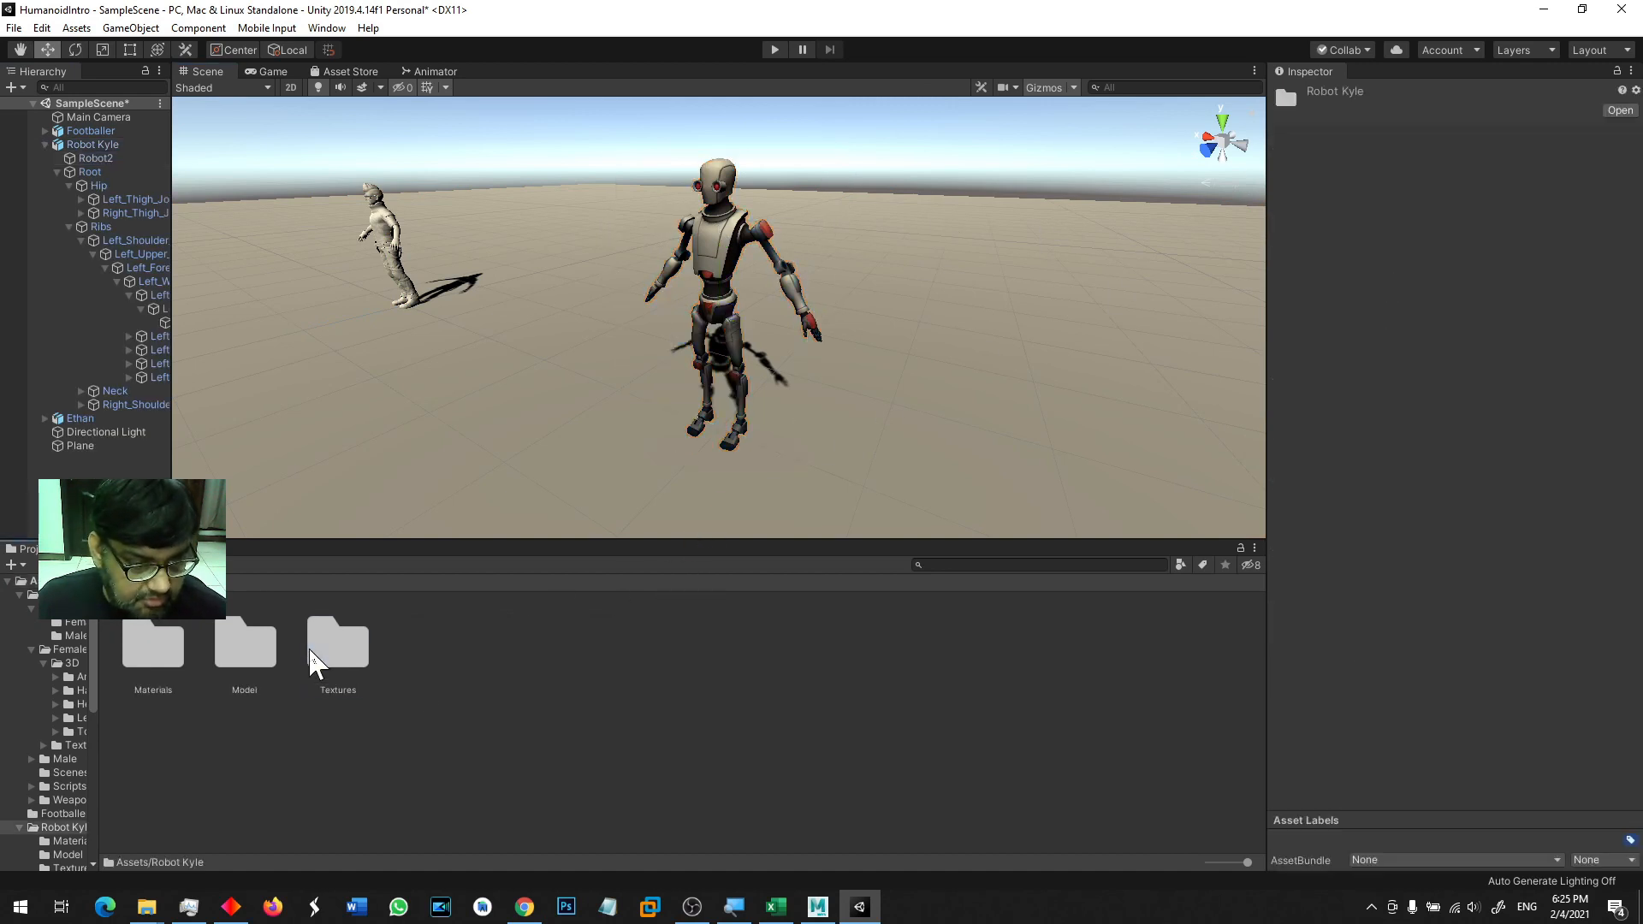
double_click(245, 652)
click(188, 646)
click(157, 652)
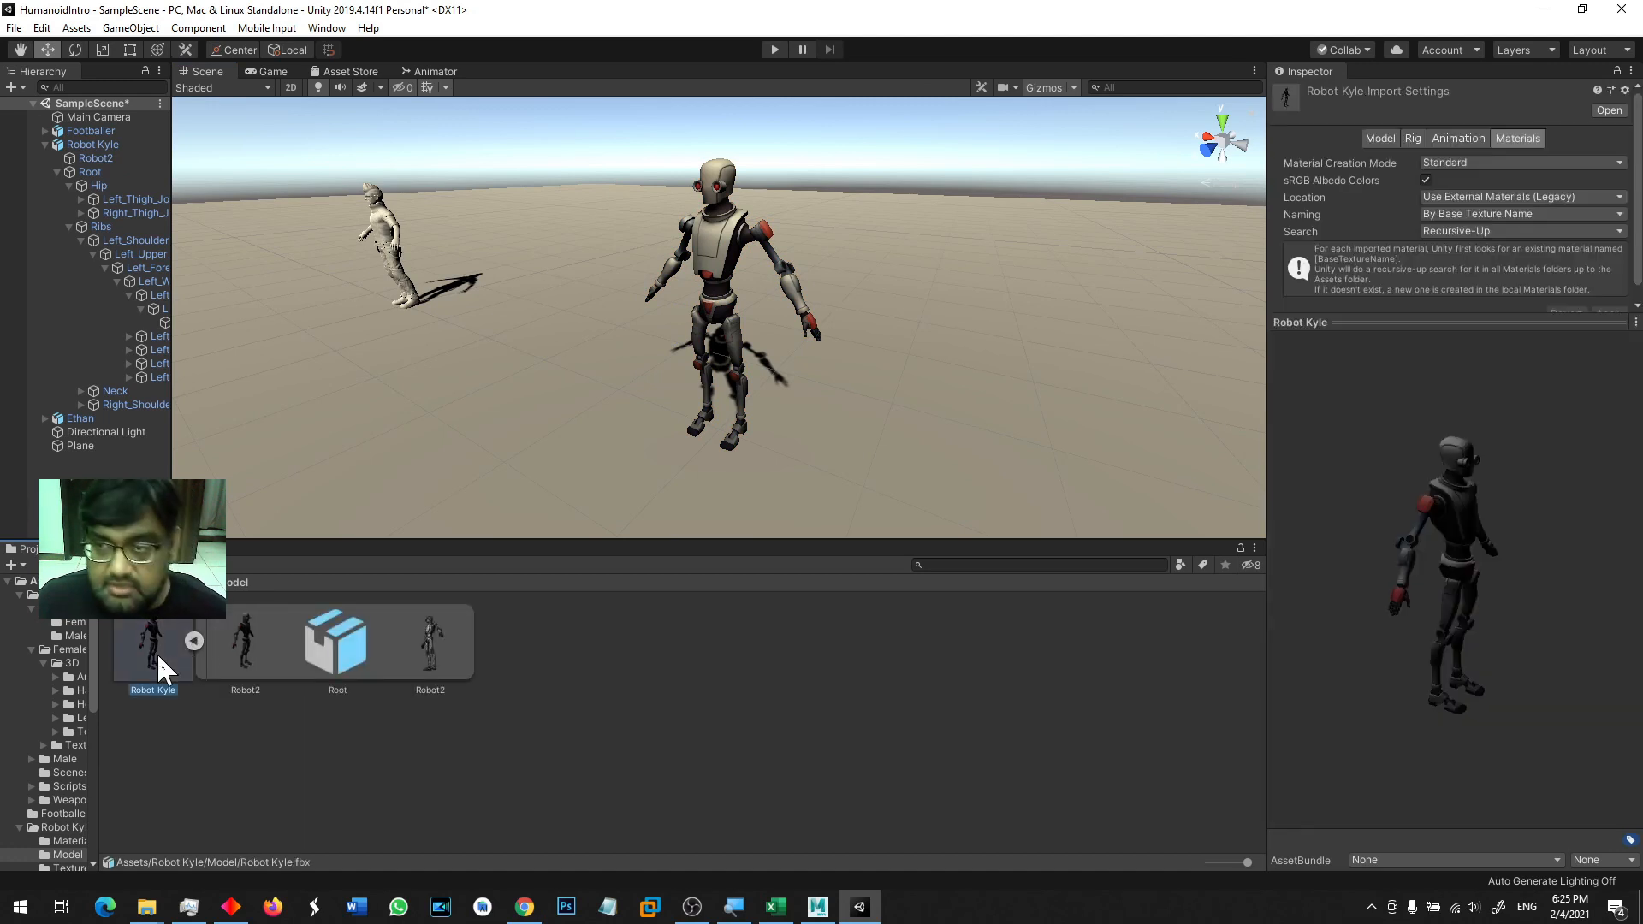
click(1388, 137)
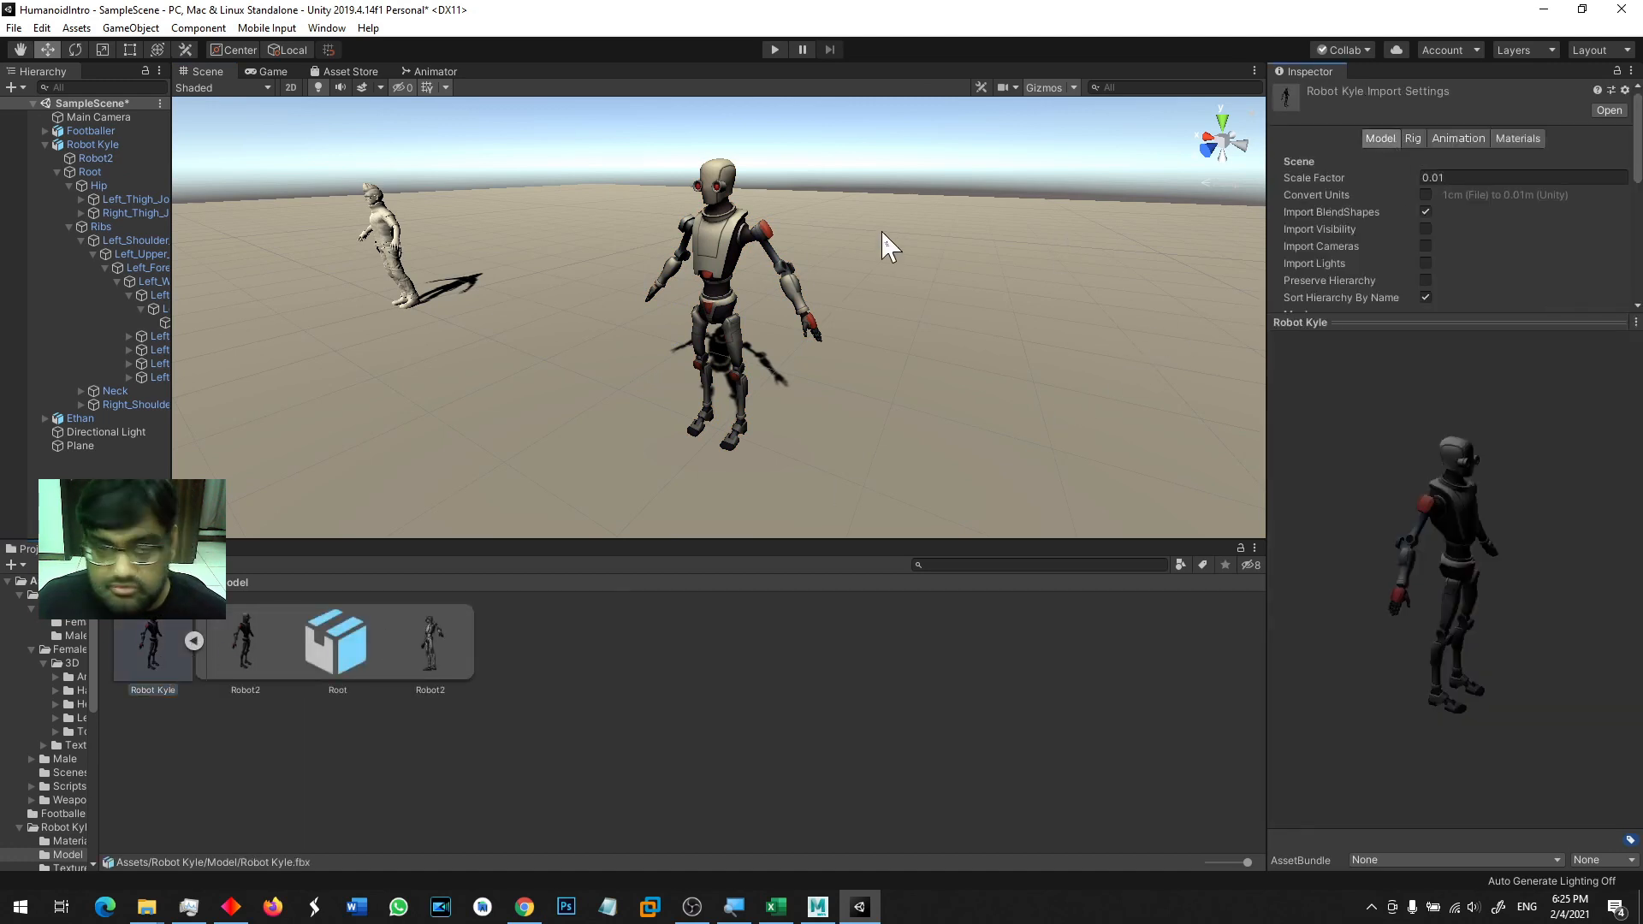
click(1408, 137)
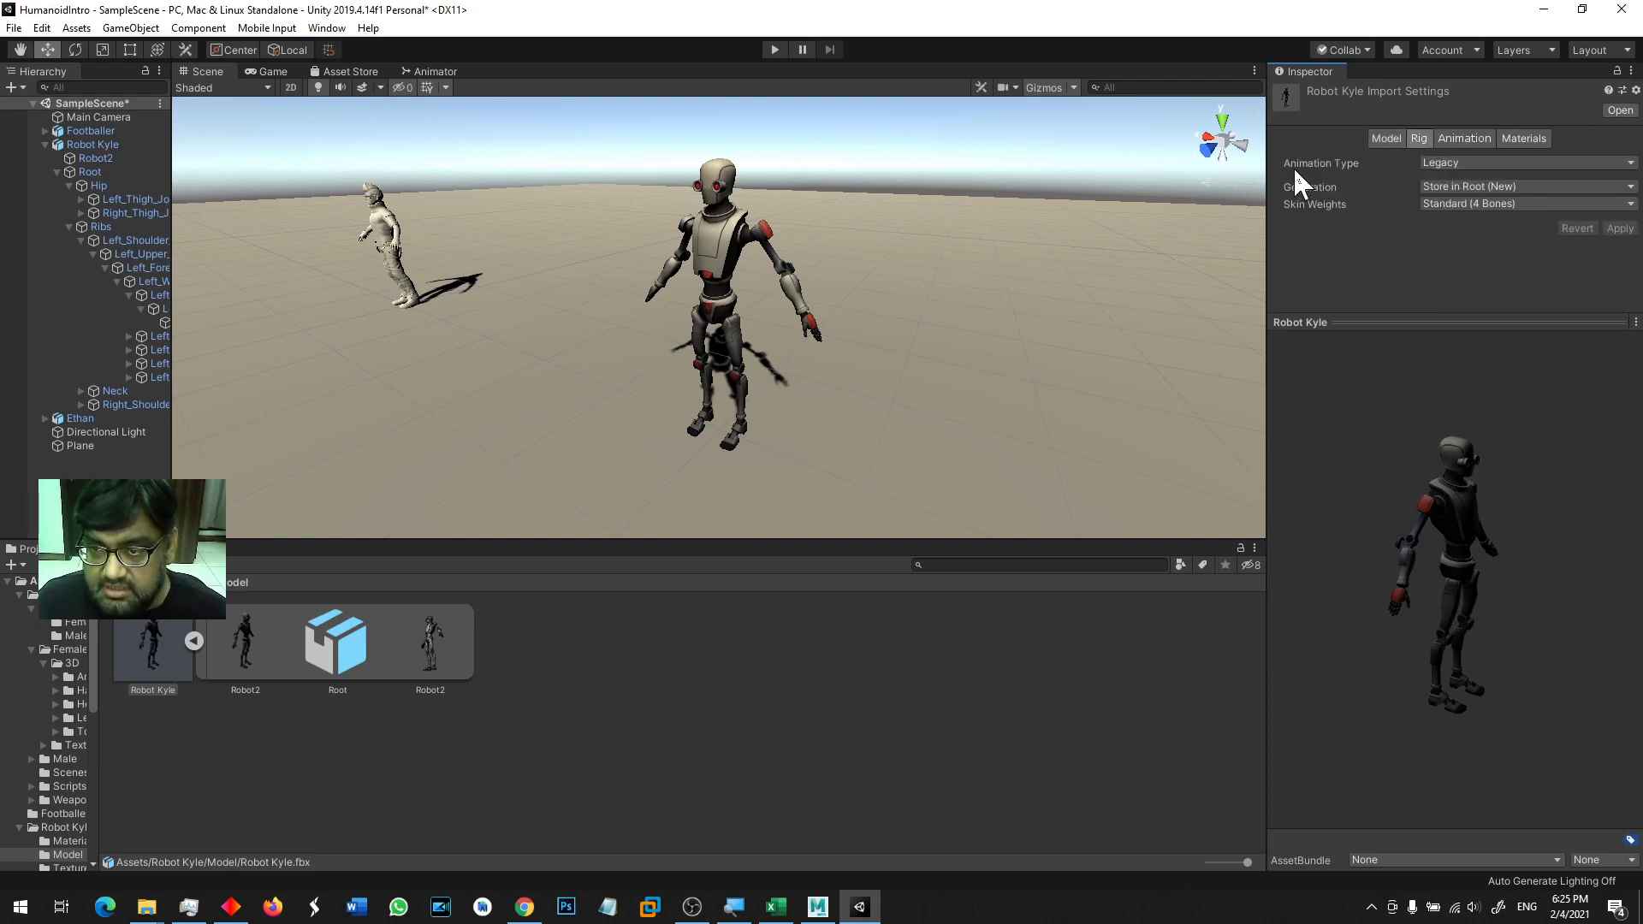
- Examine Robot Kyle's Animation Type options and its Model, Rig, Animation and Materials import settings
click(1476, 162)
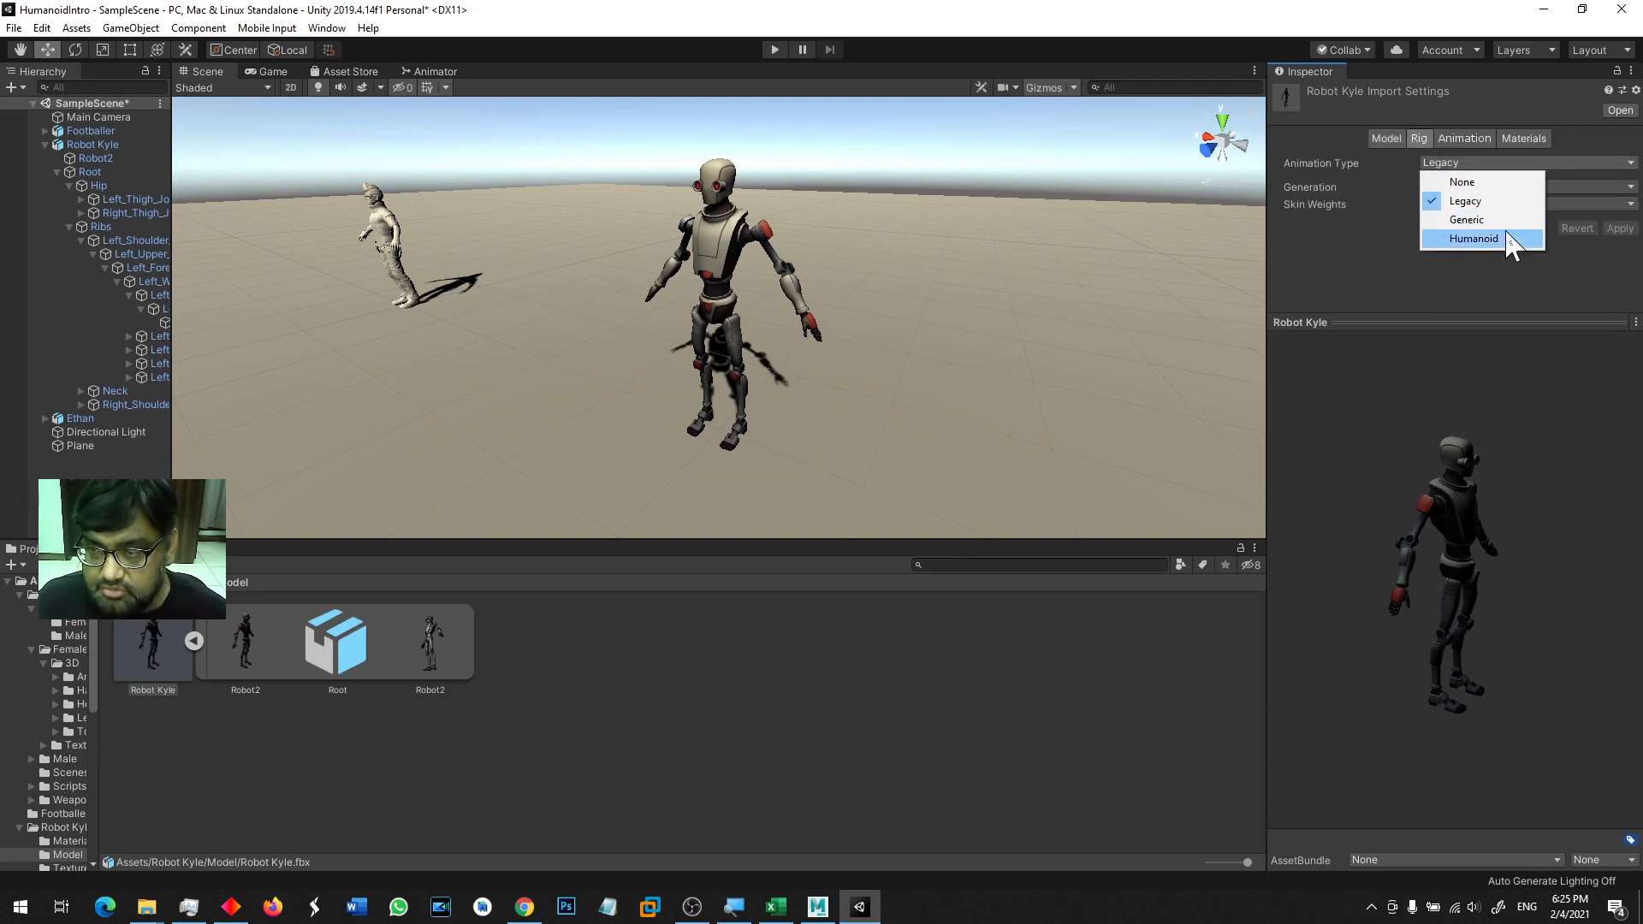
click(1044, 310)
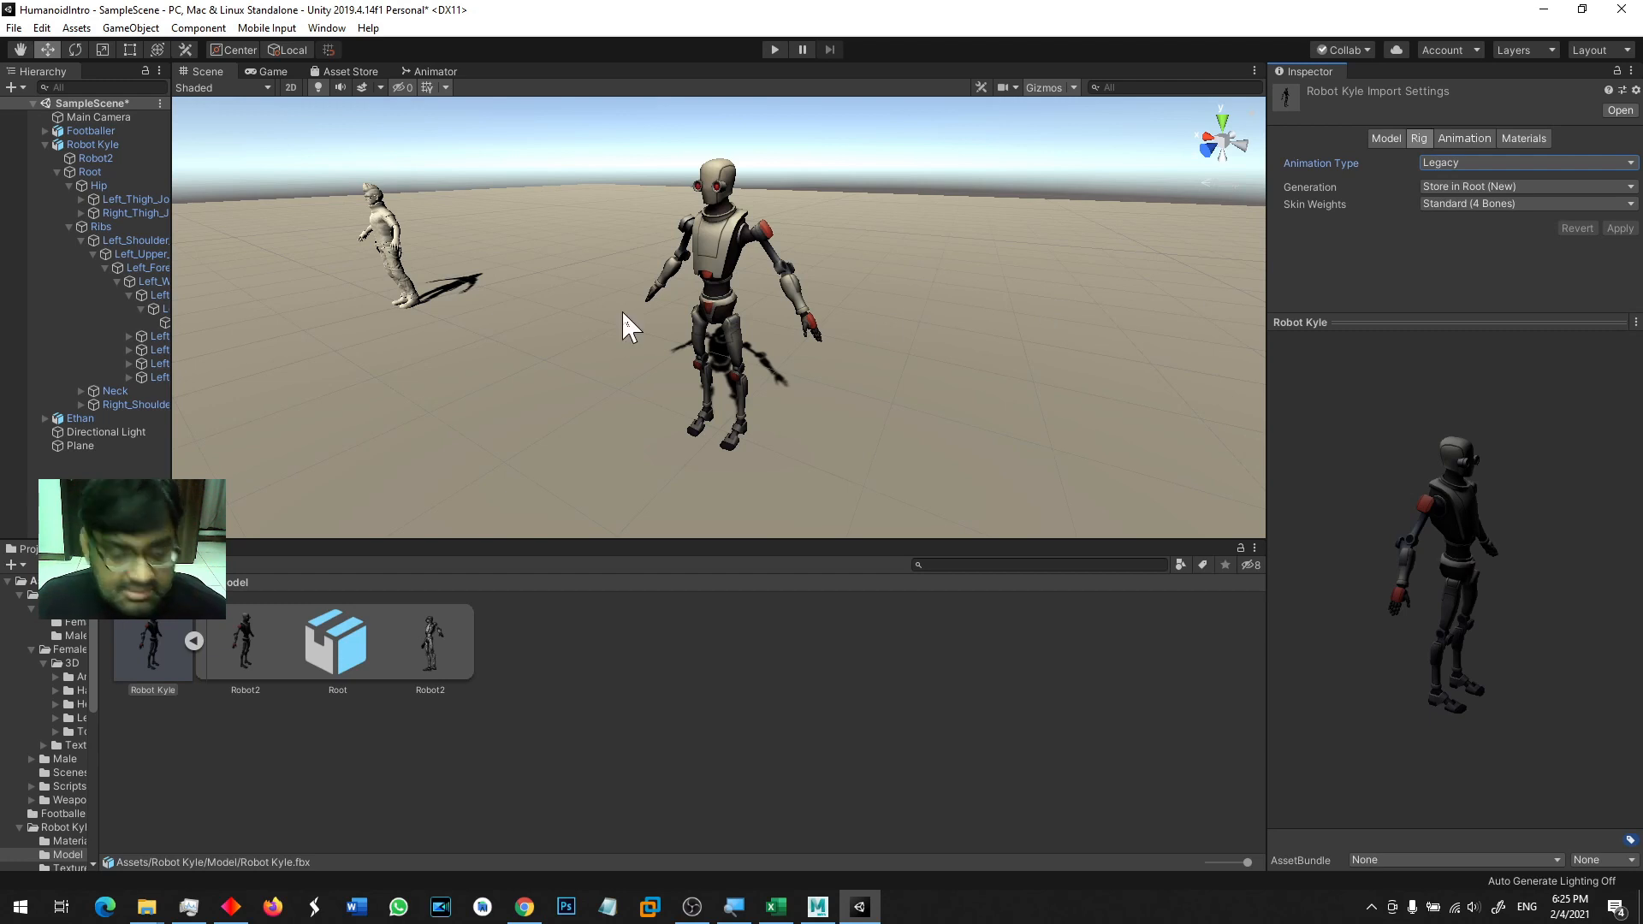
click(409, 450)
click(165, 629)
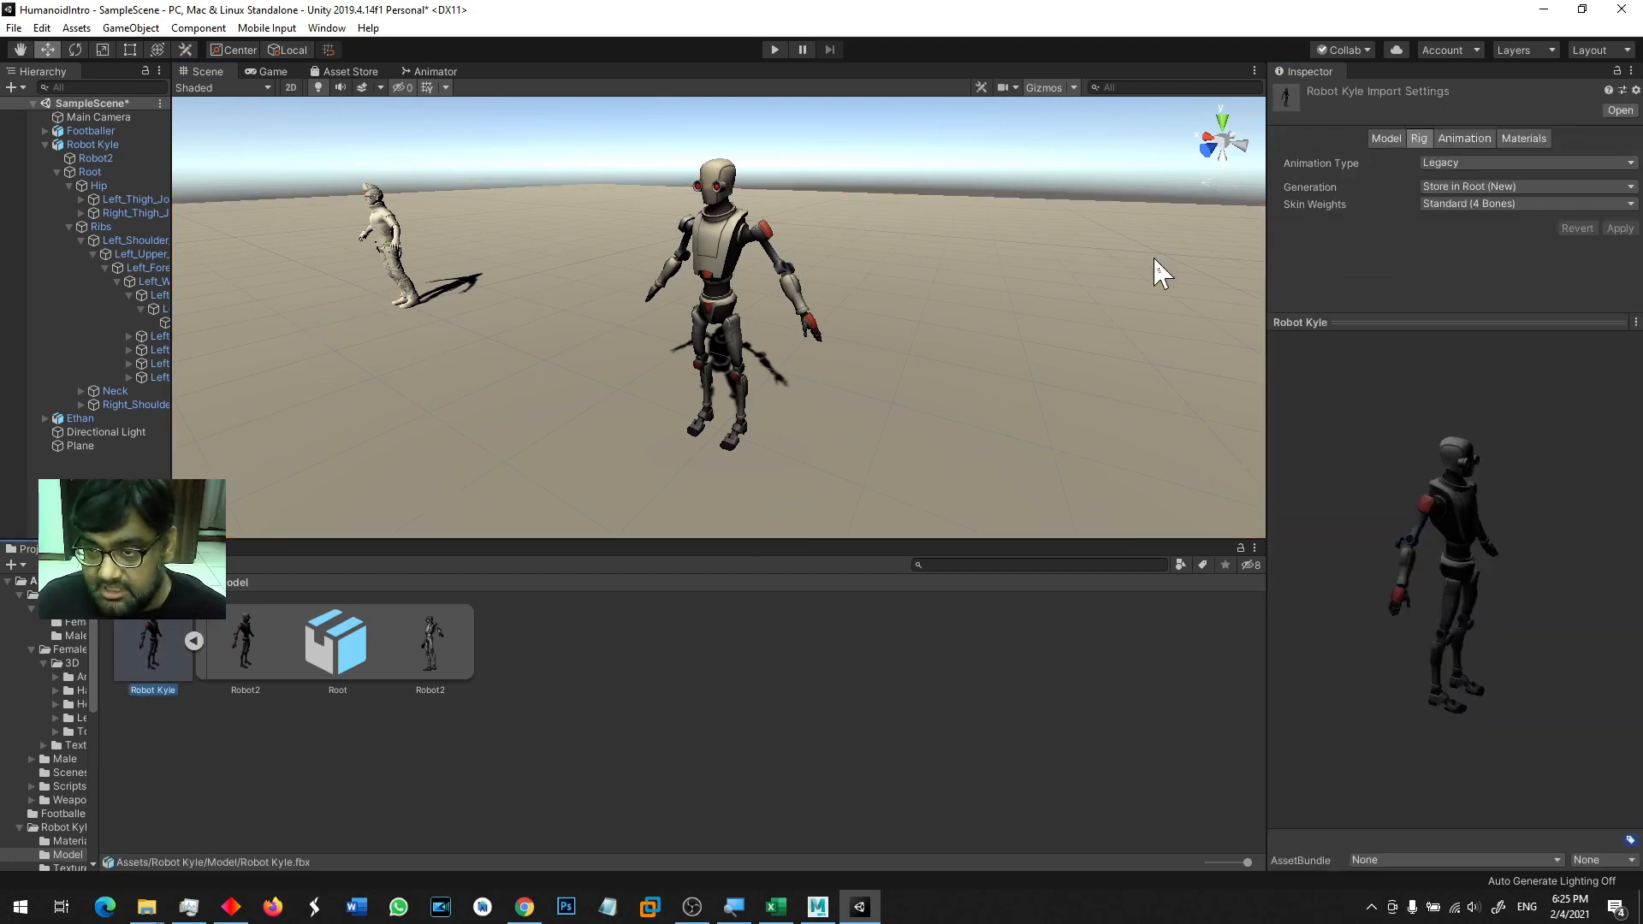
click(1386, 133)
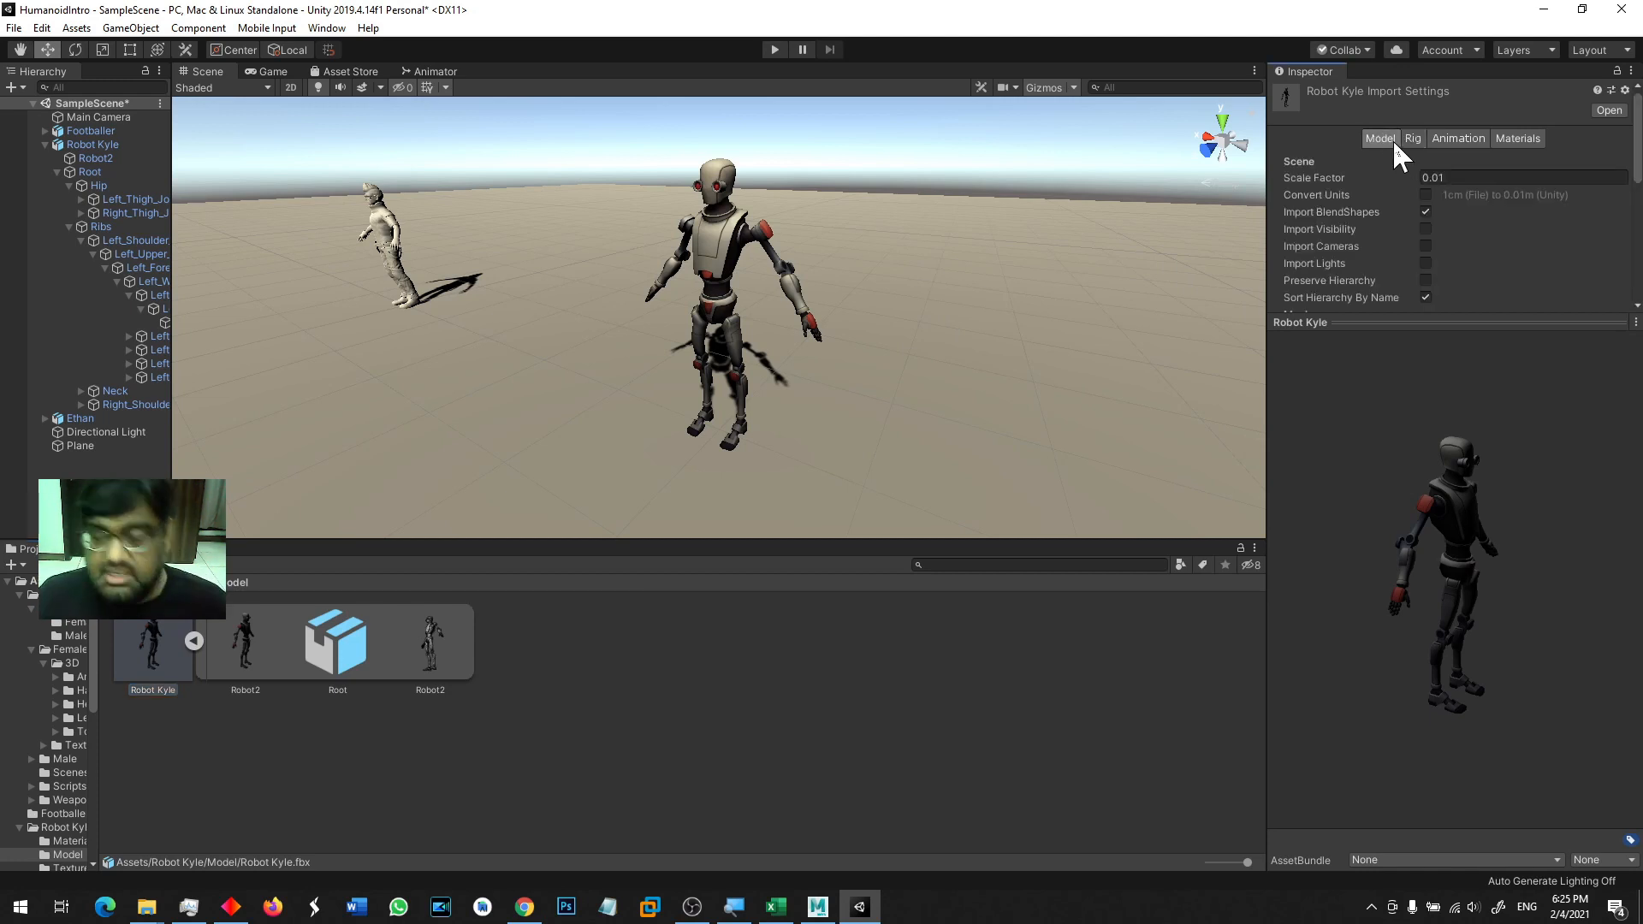
click(1425, 138)
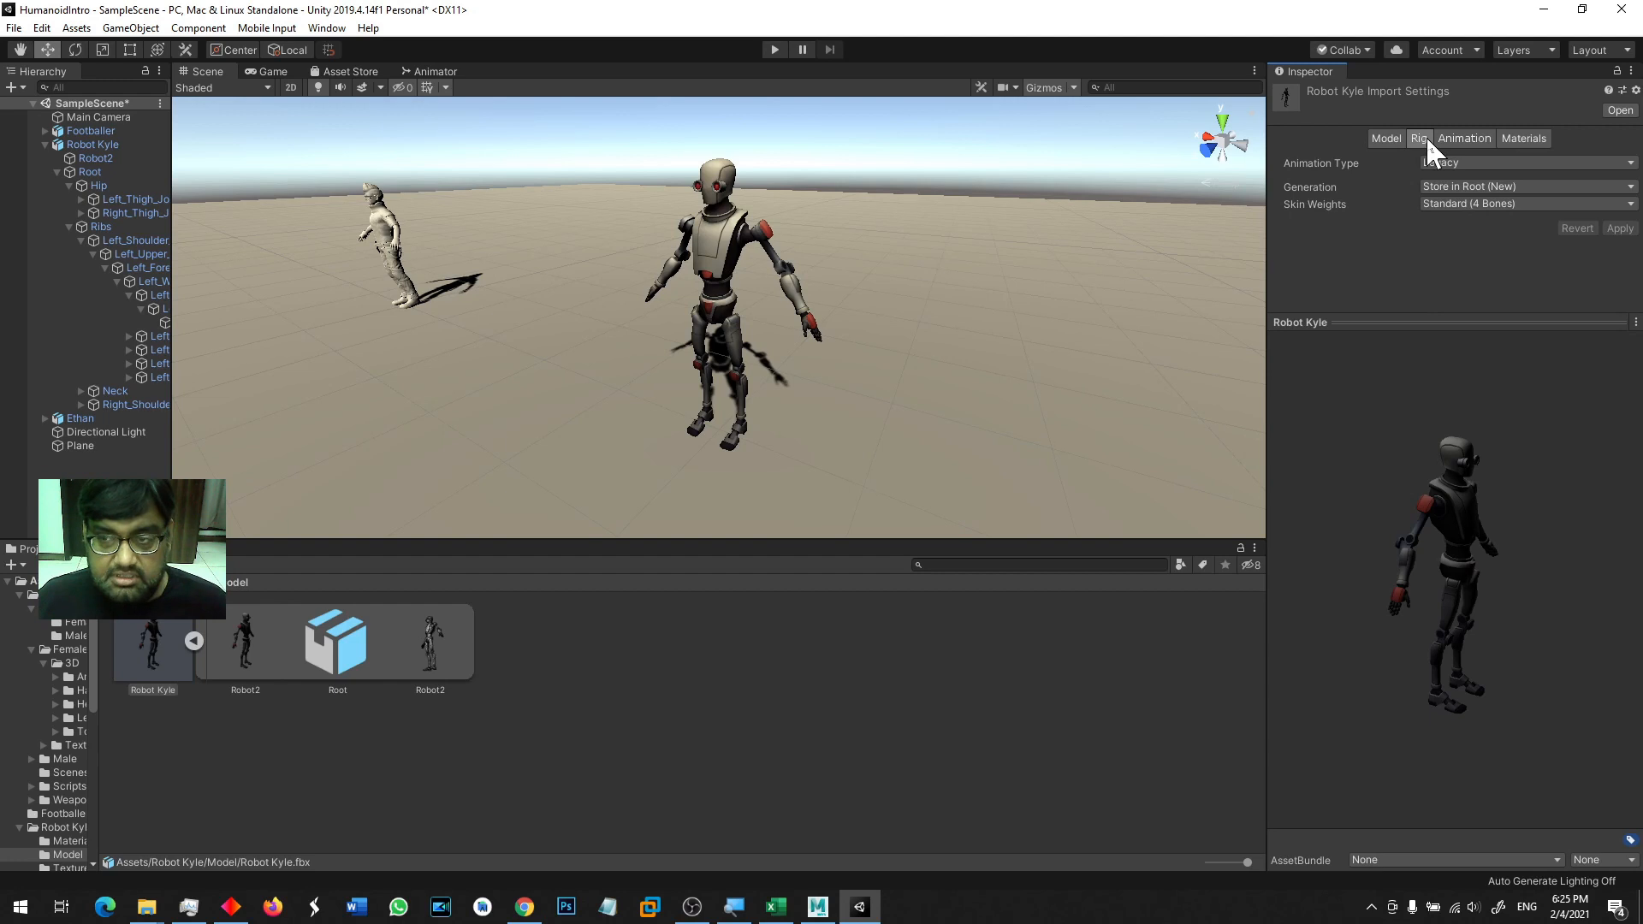
click(1479, 138)
click(1519, 138)
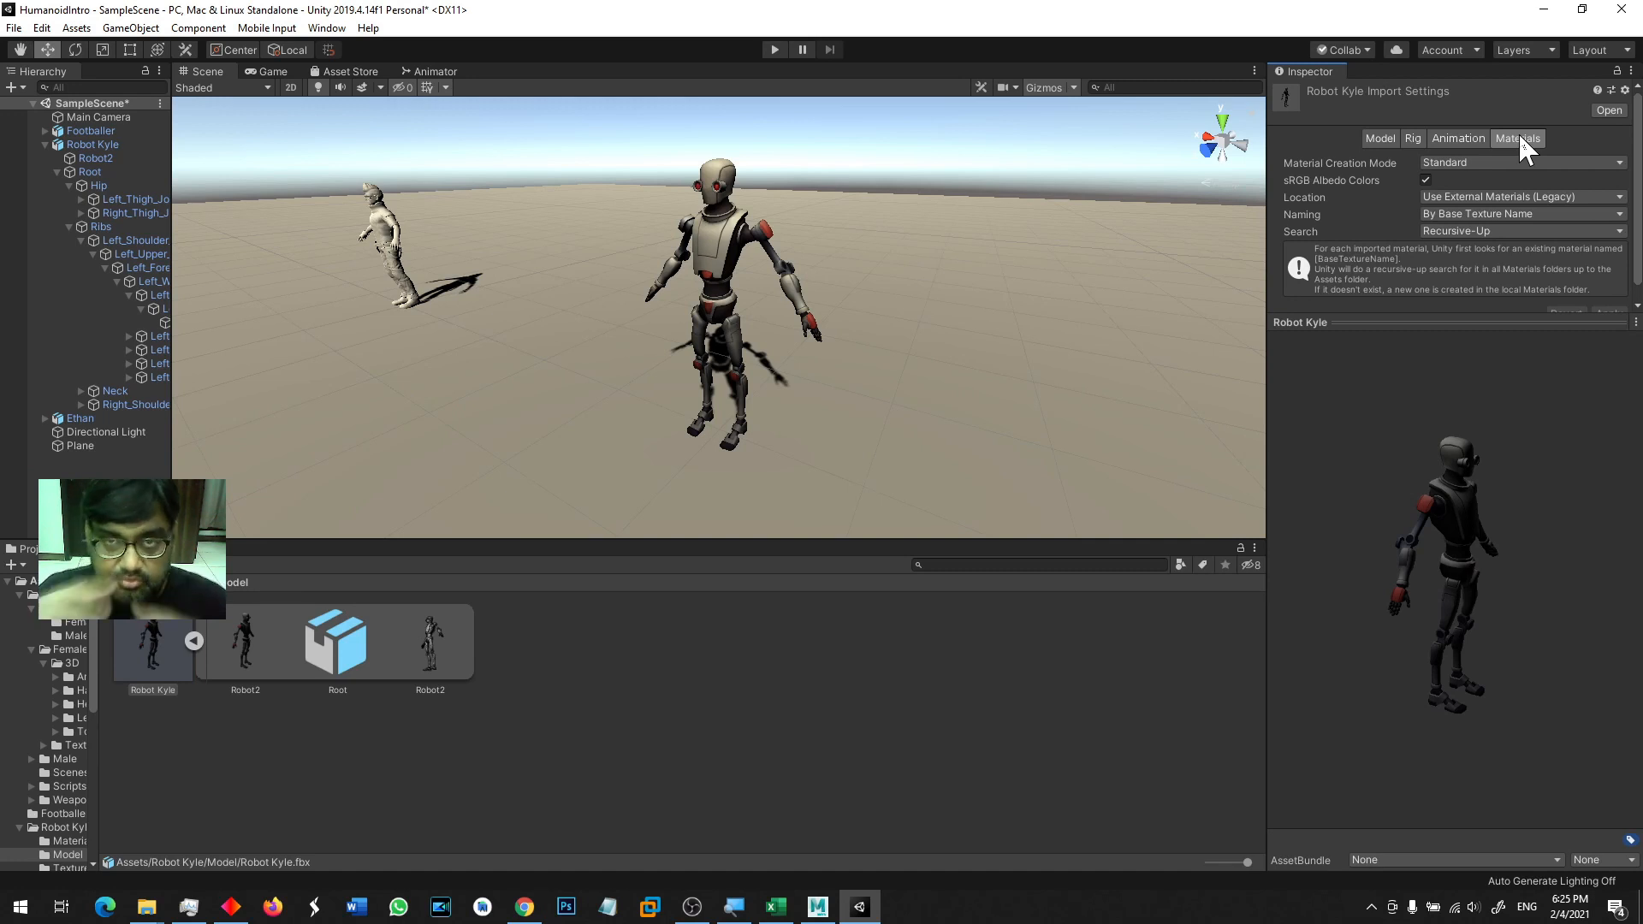
click(1416, 138)
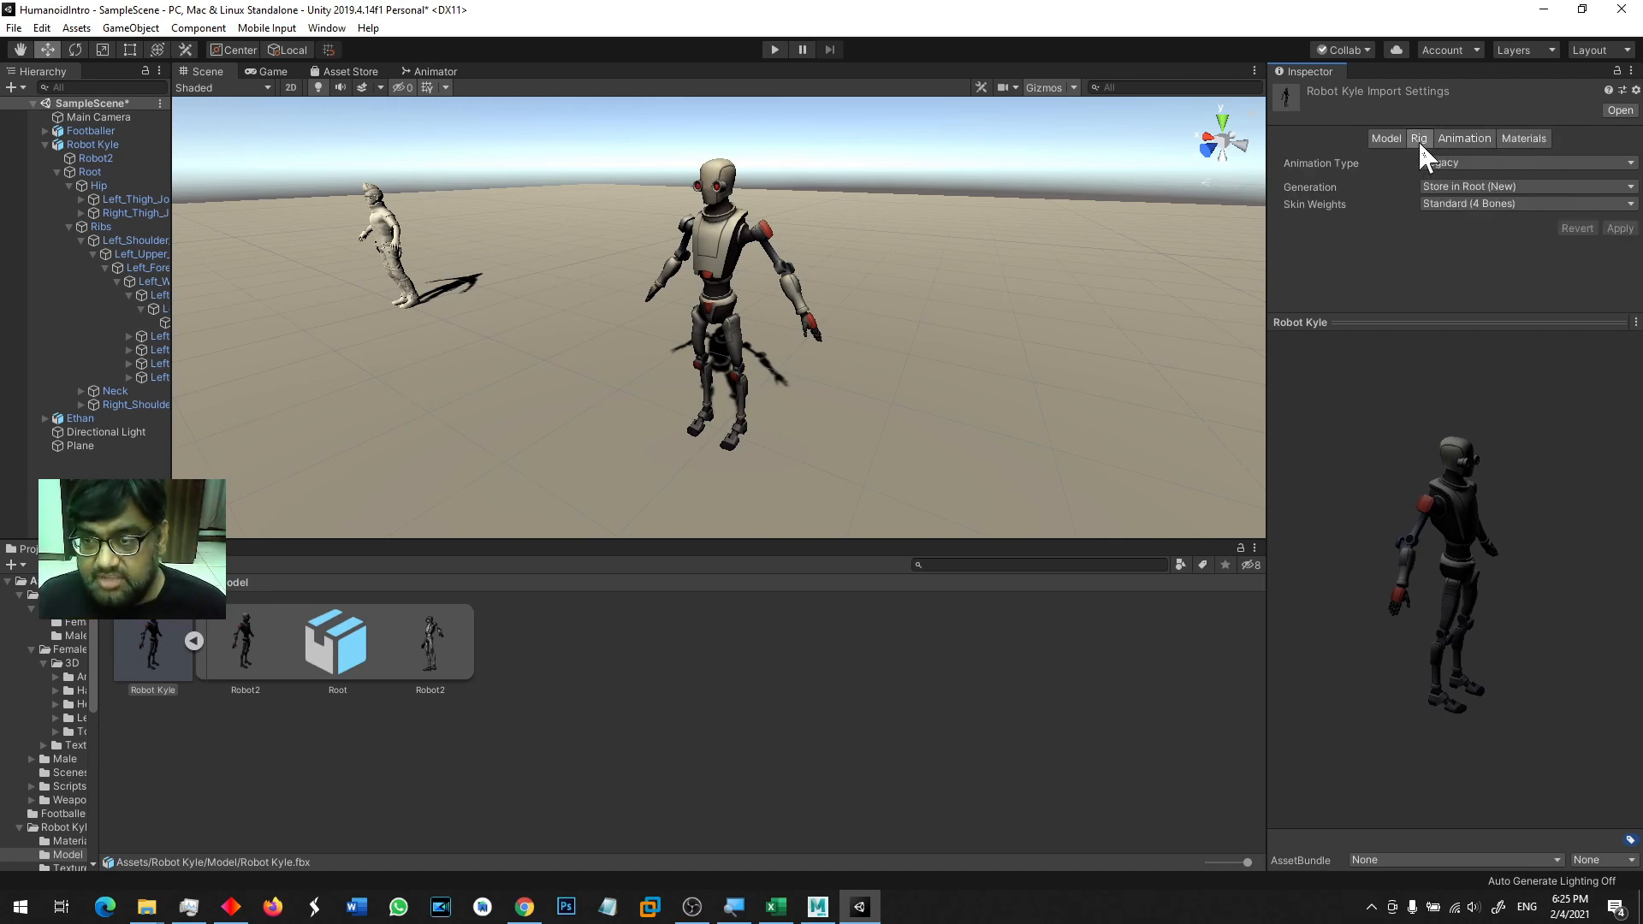
- Set Robot Kyle's rig Animation Type to Humanoid with Avatar Definition Create From This Model, and apply the import settings
click(1465, 162)
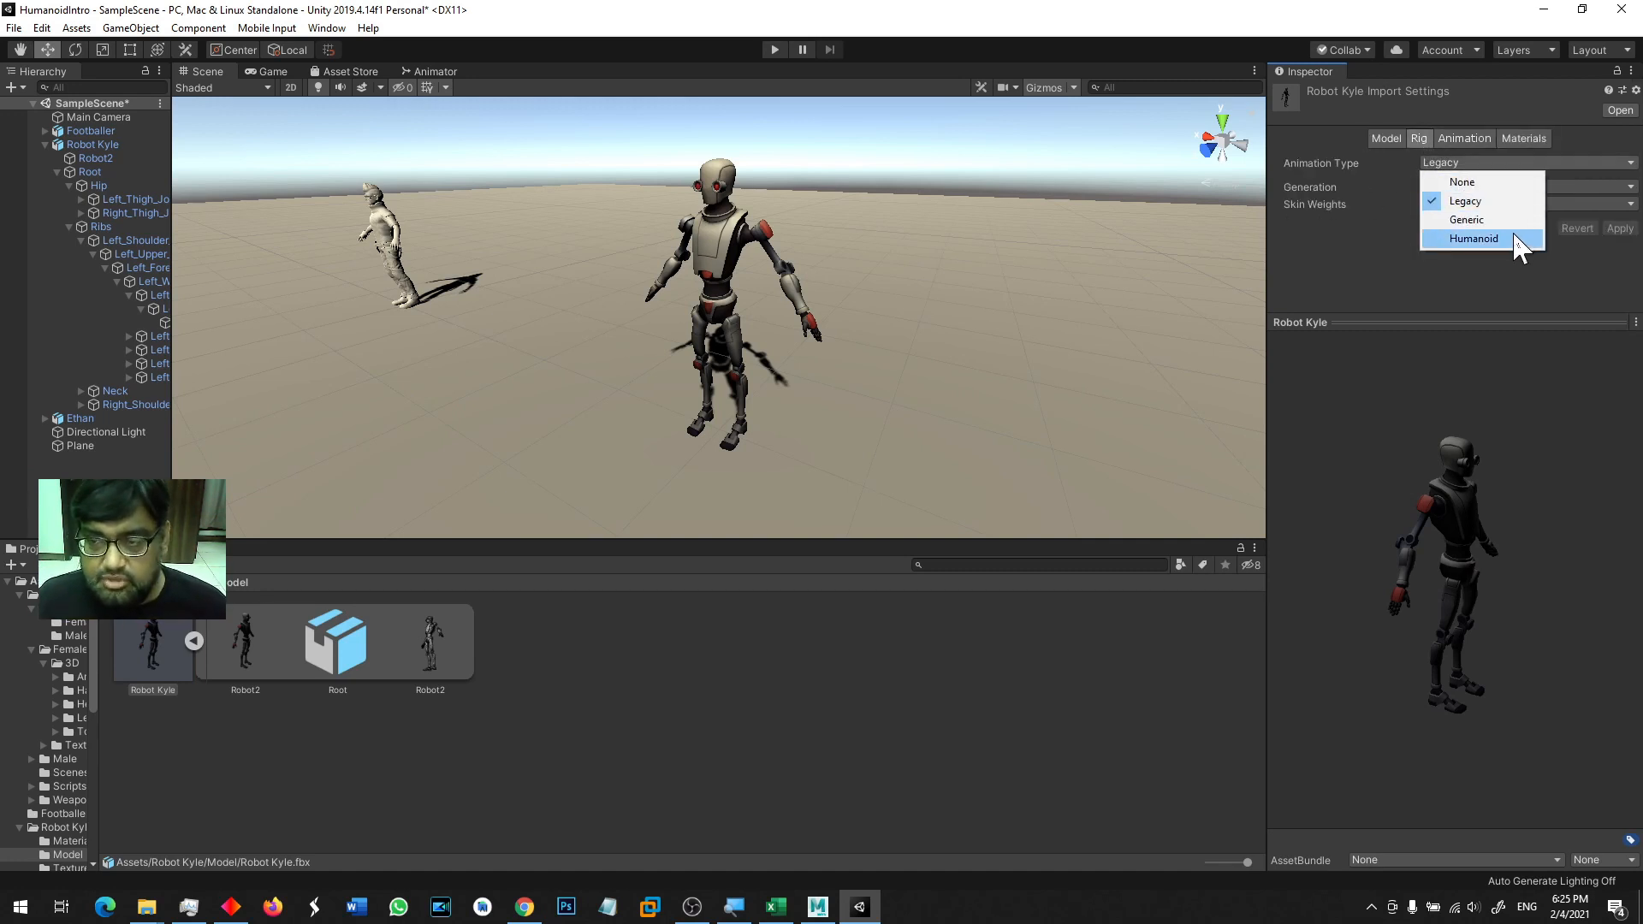
click(1515, 241)
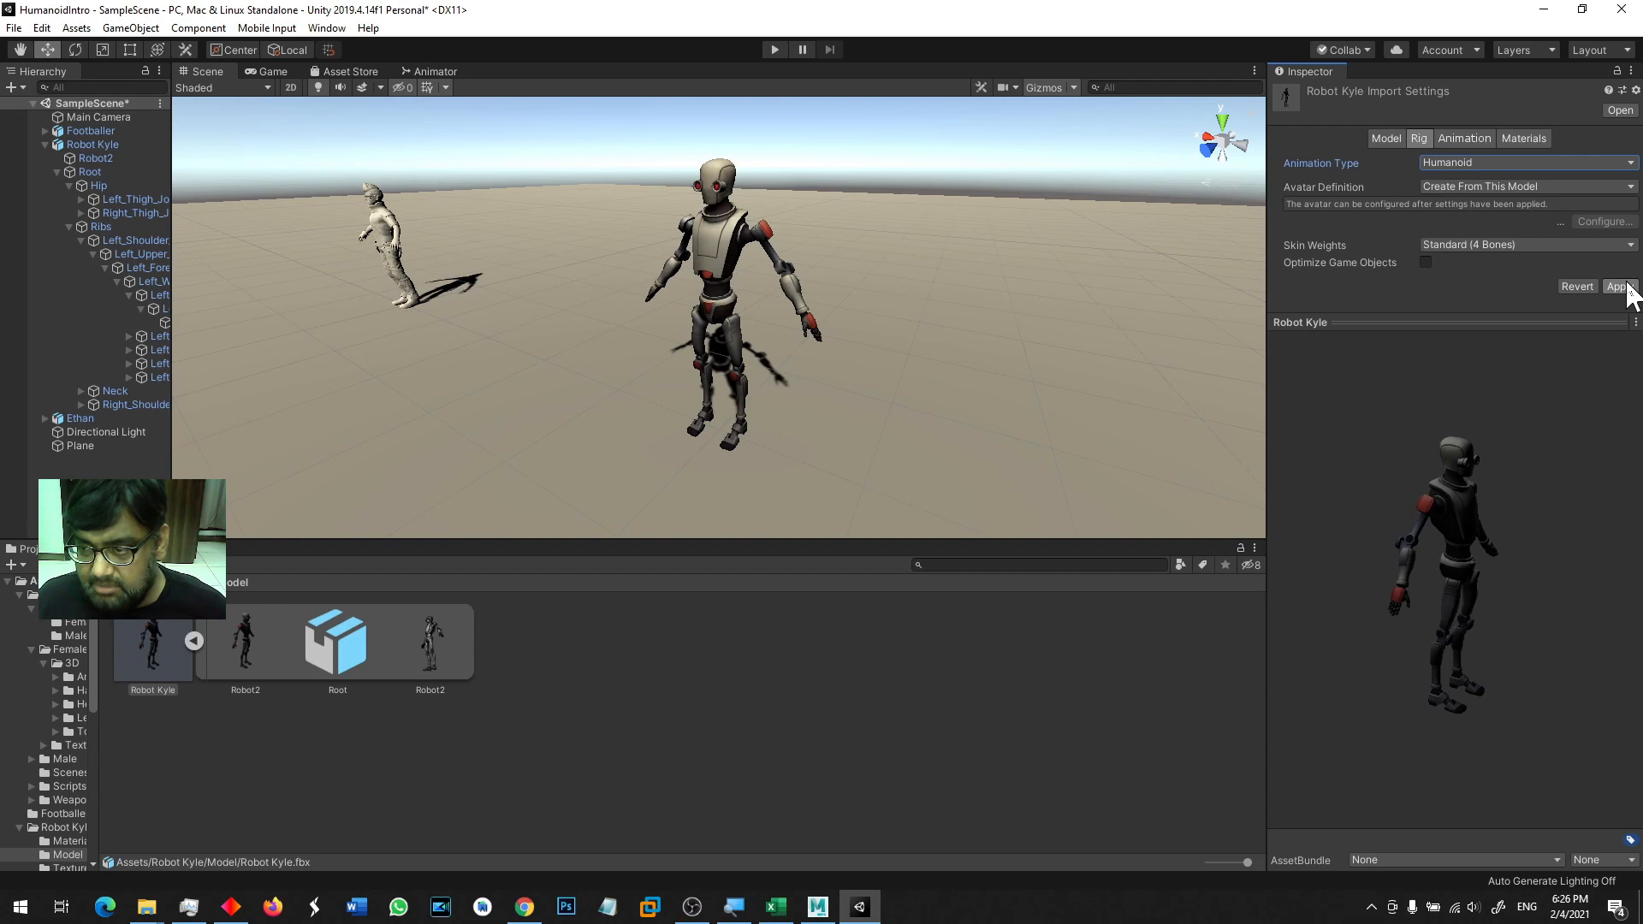
click(1473, 184)
click(1525, 189)
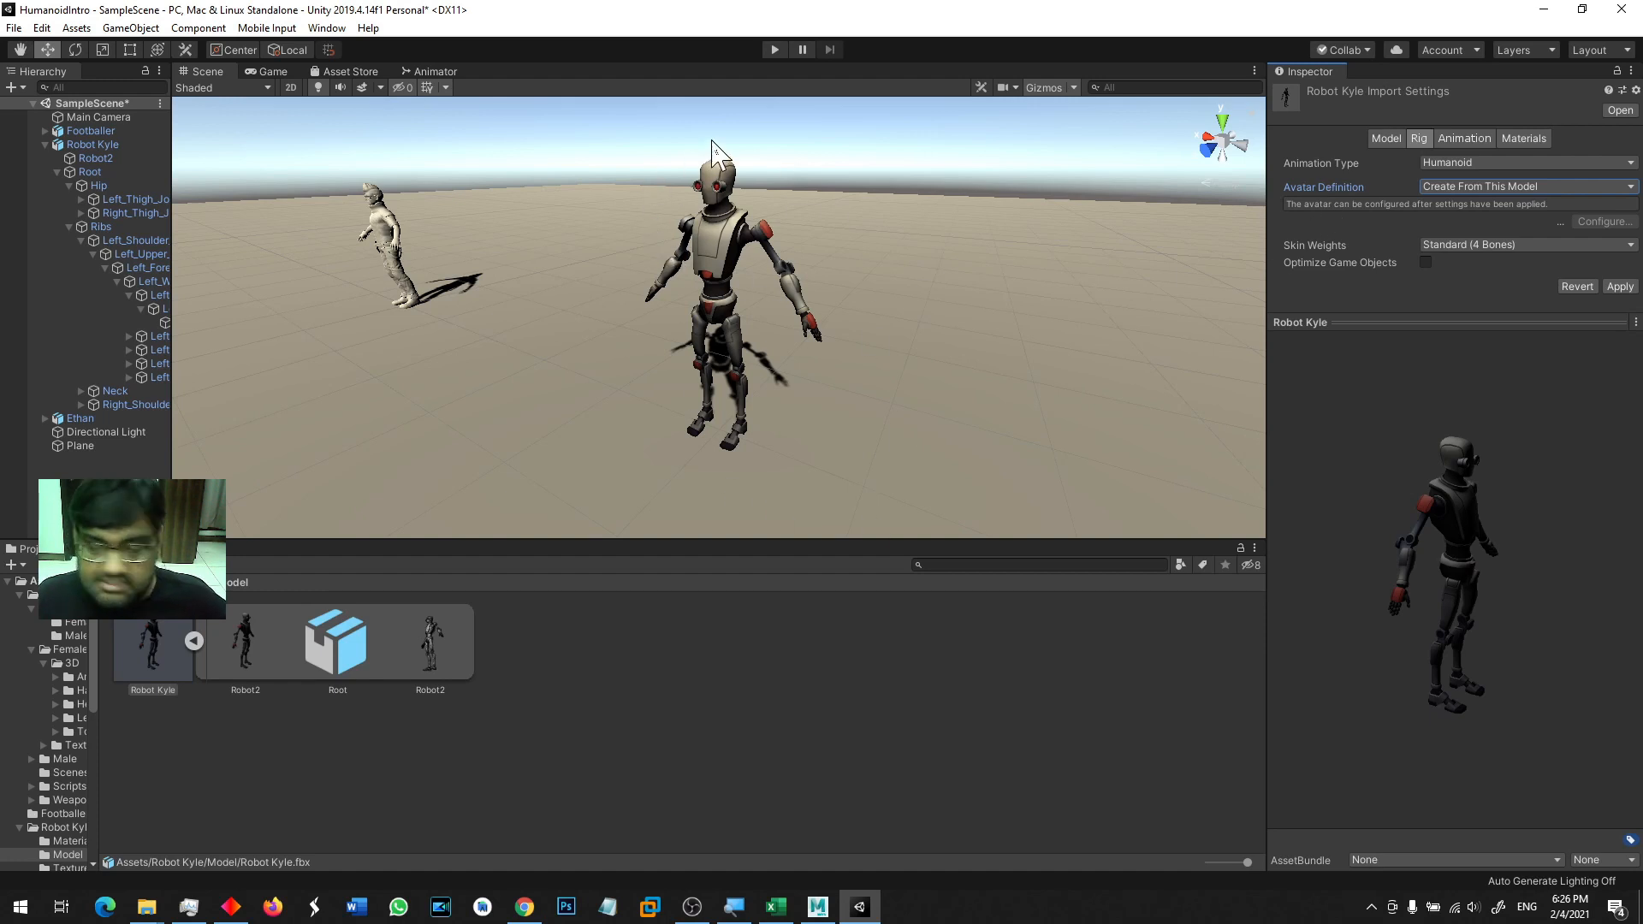
click(1618, 287)
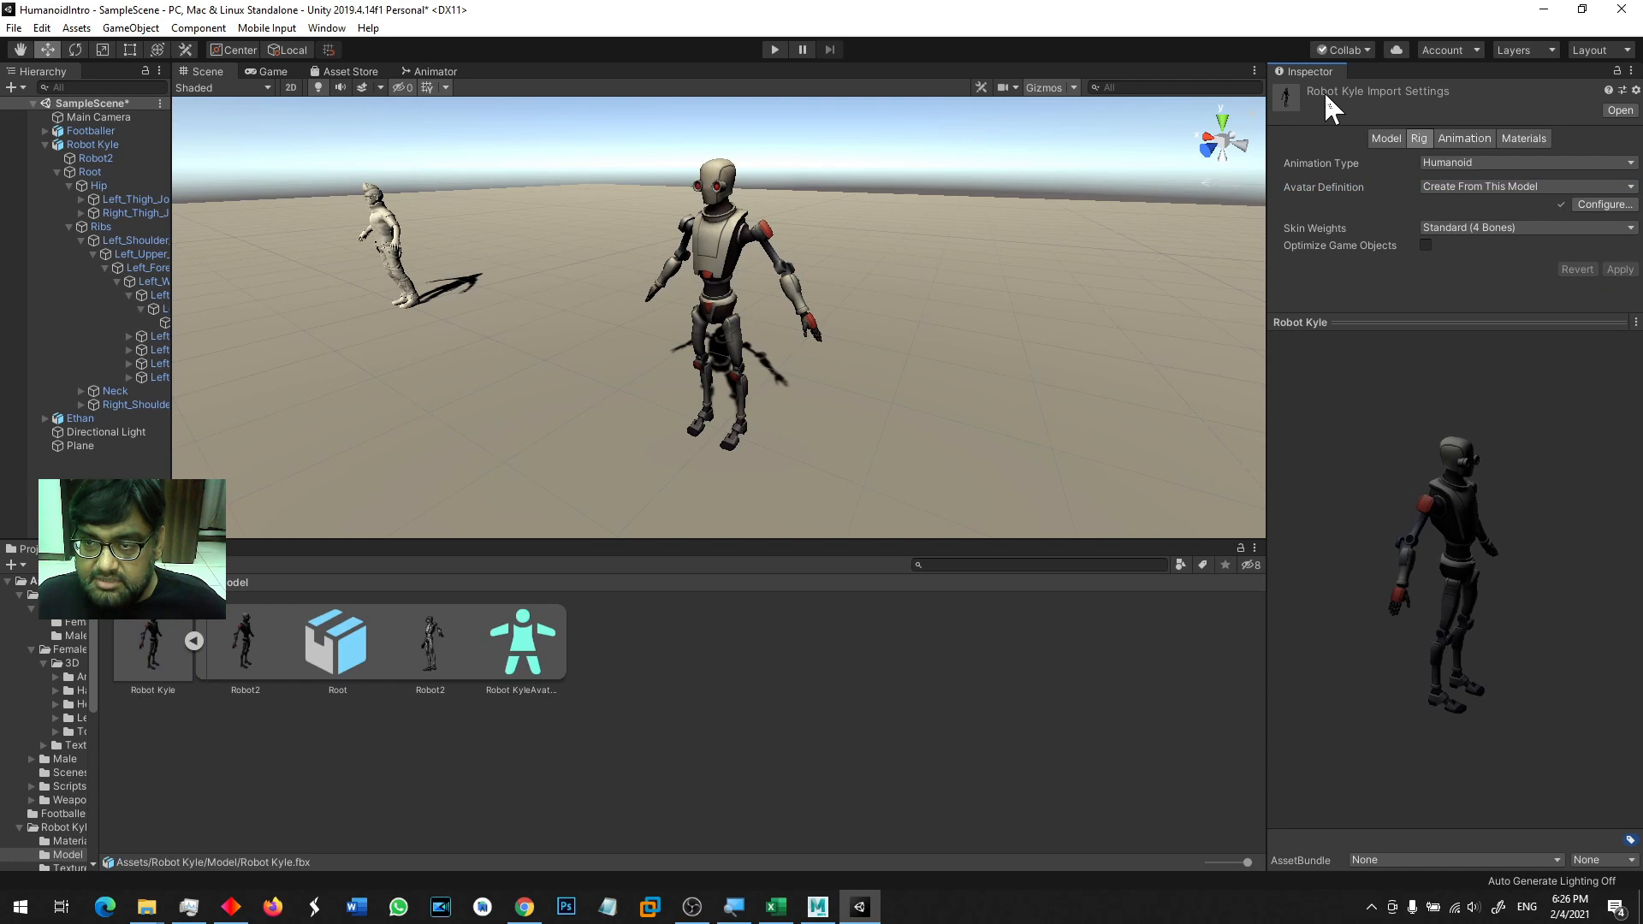
- Assign Robot KyleAvatar as the avatar of the Animator on the scene's Robot Kyle
click(101, 143)
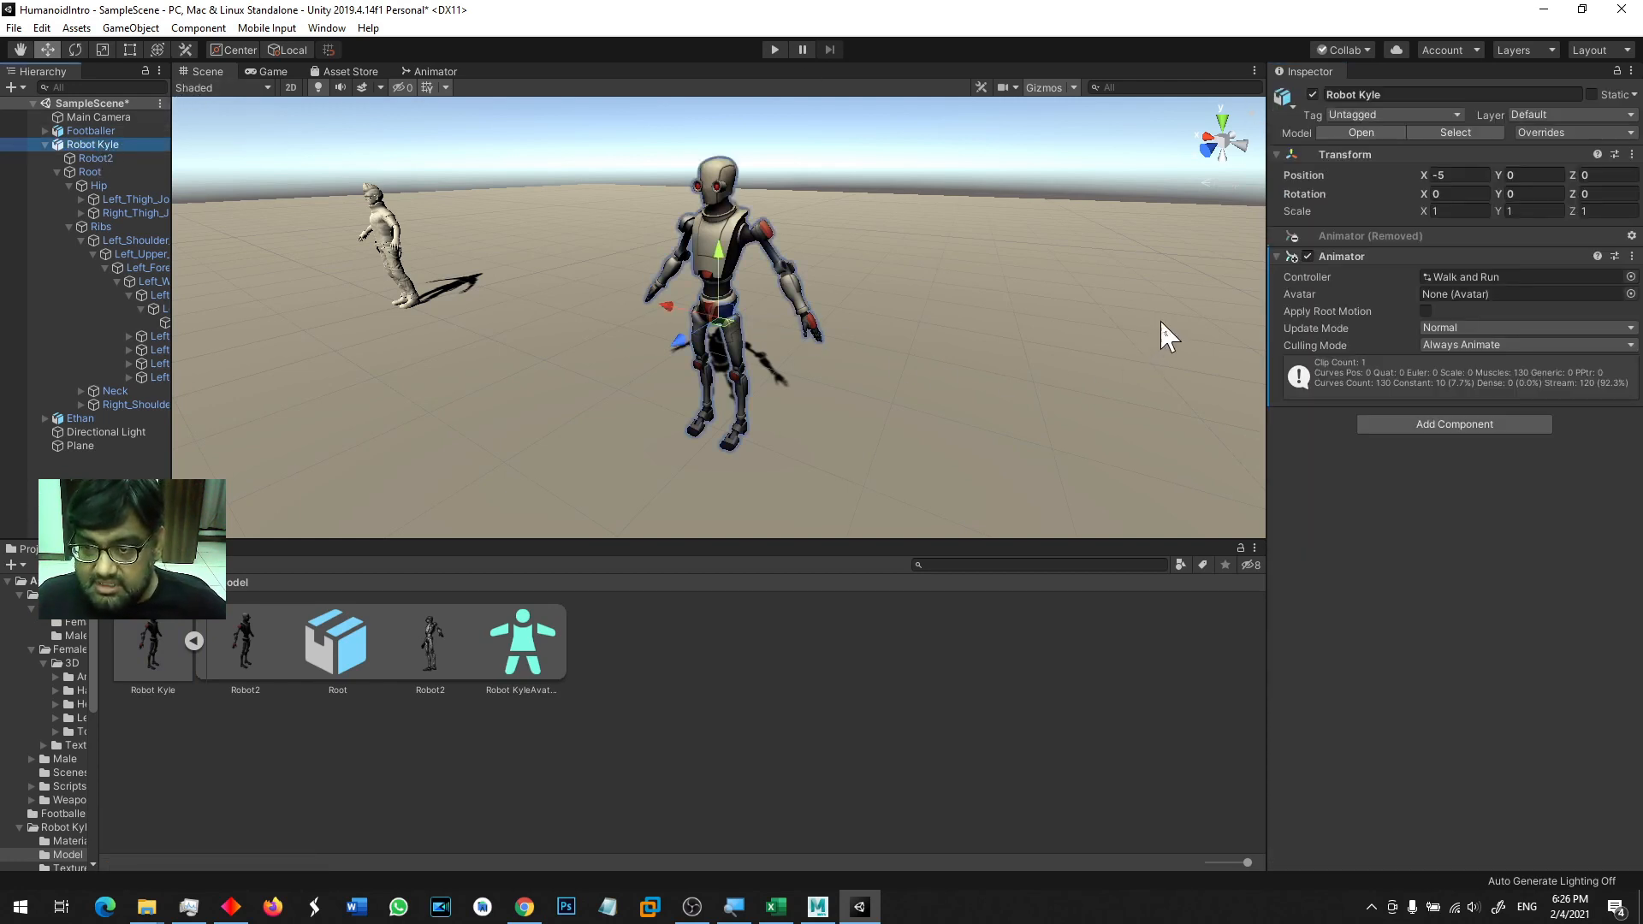
click(1631, 295)
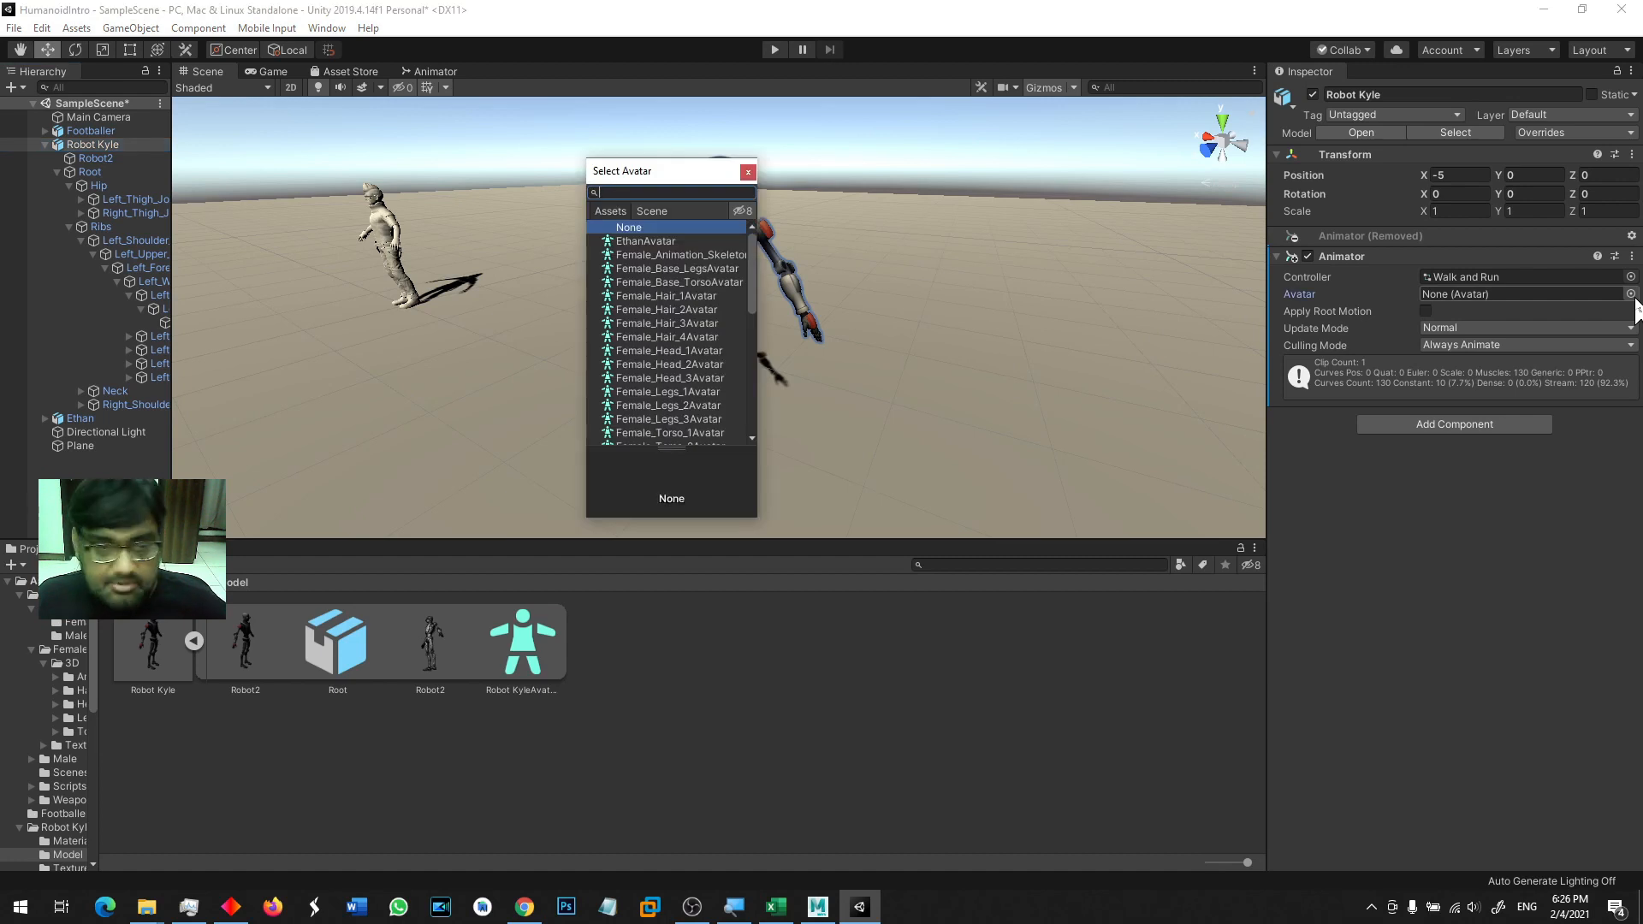
text(ro)
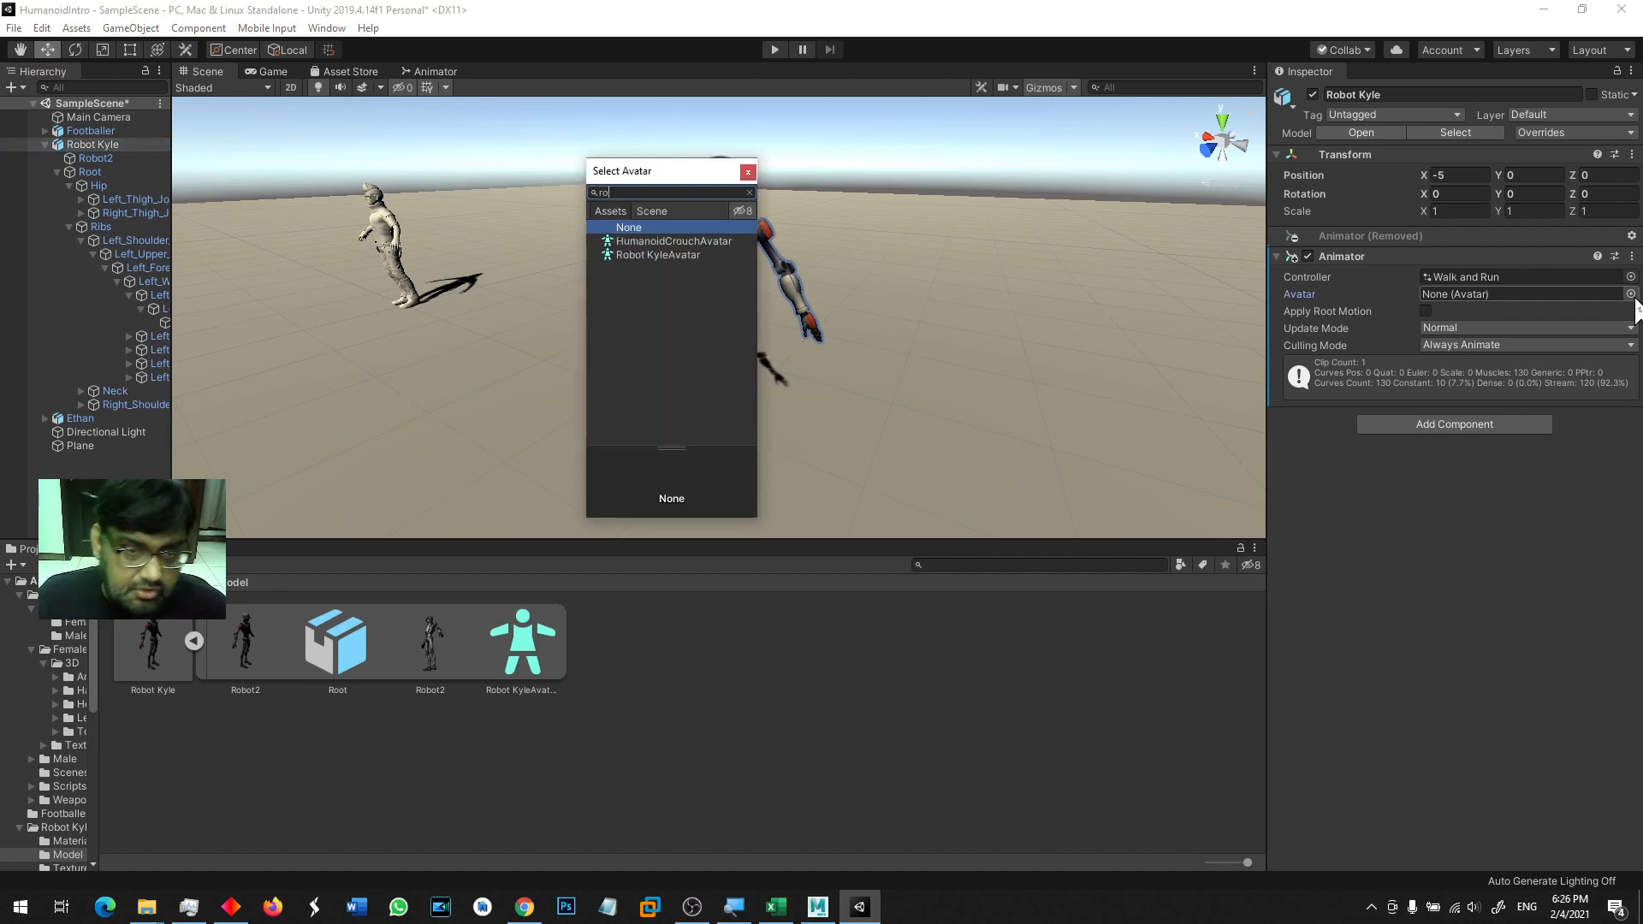
click(680, 255)
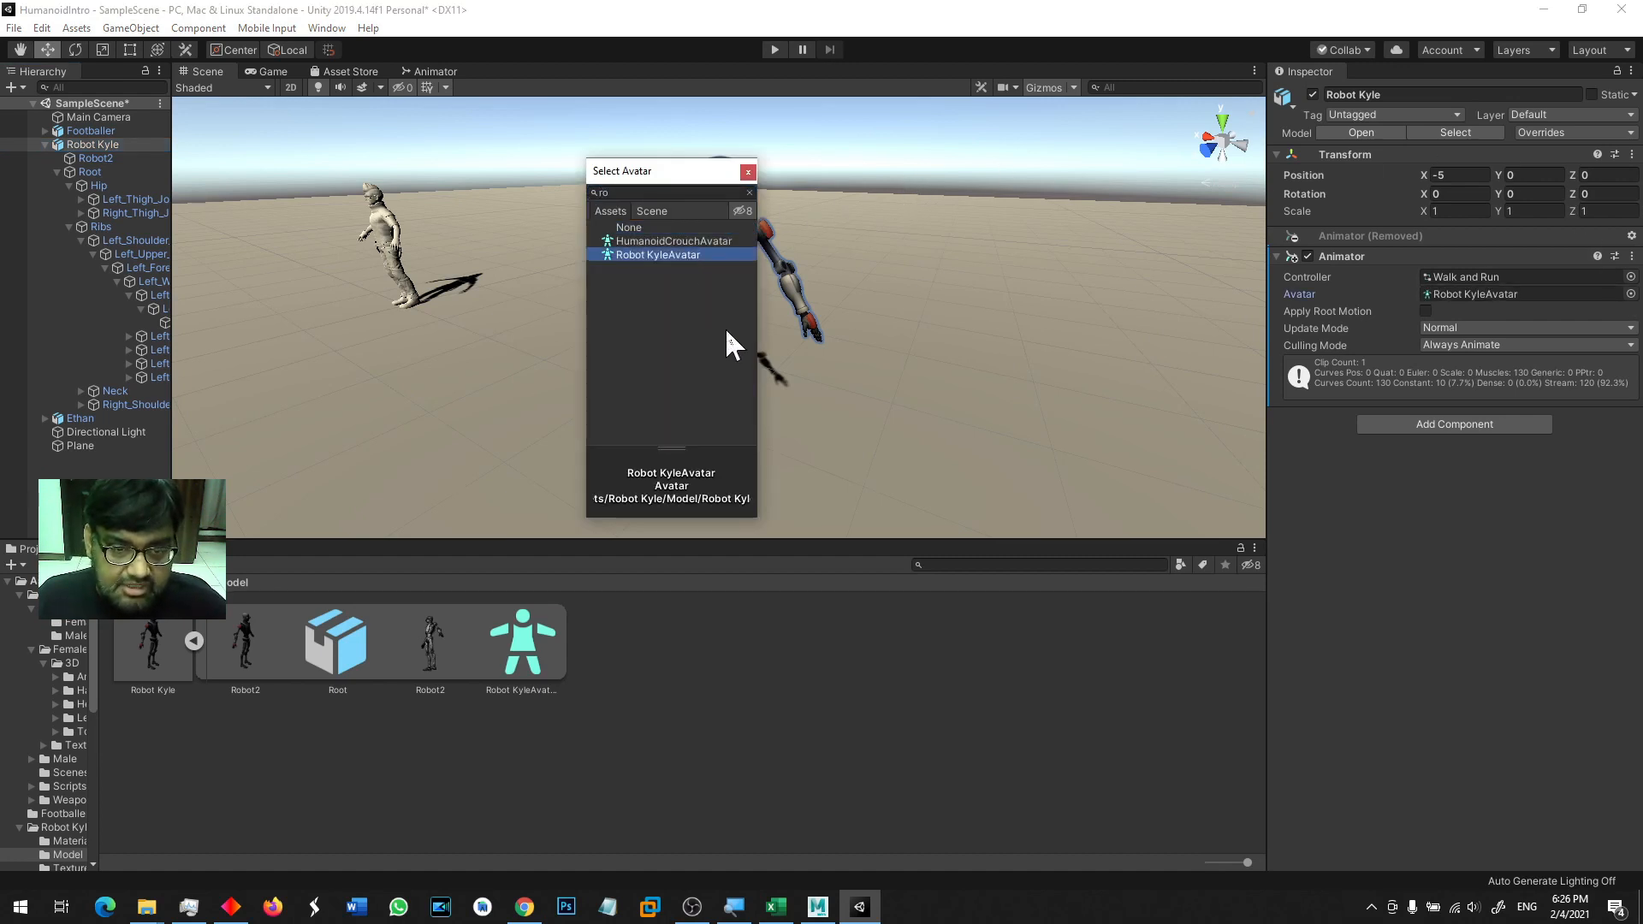
double_click(726, 259)
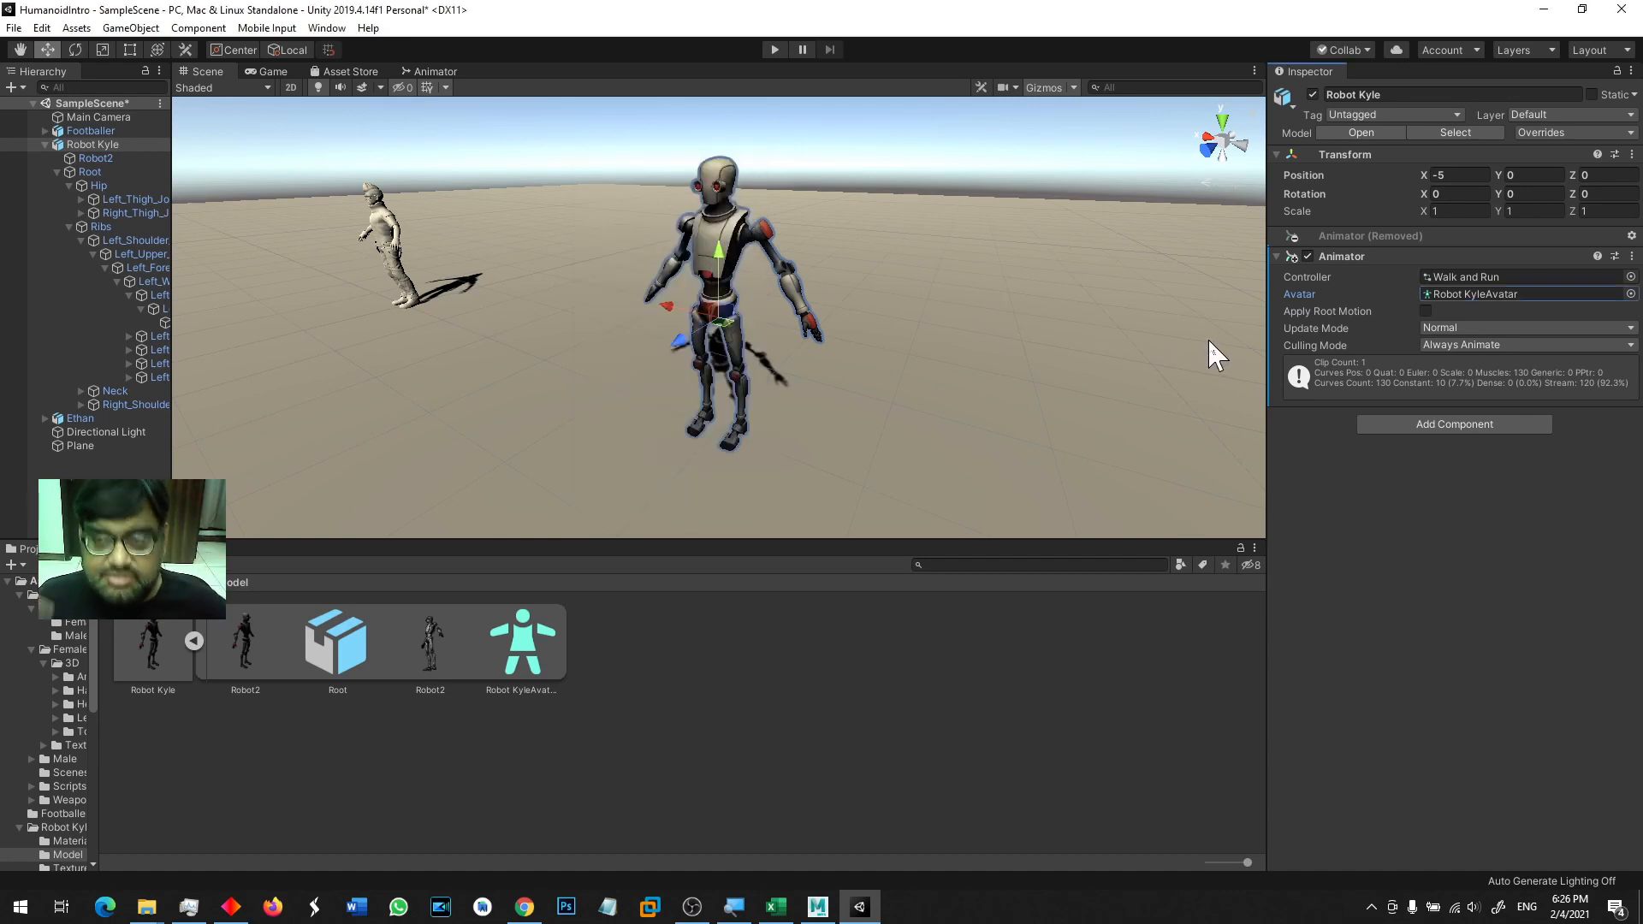
- Play the scene and inspect Robot Kyle's walk animation from several angles in the Scene view
click(774, 49)
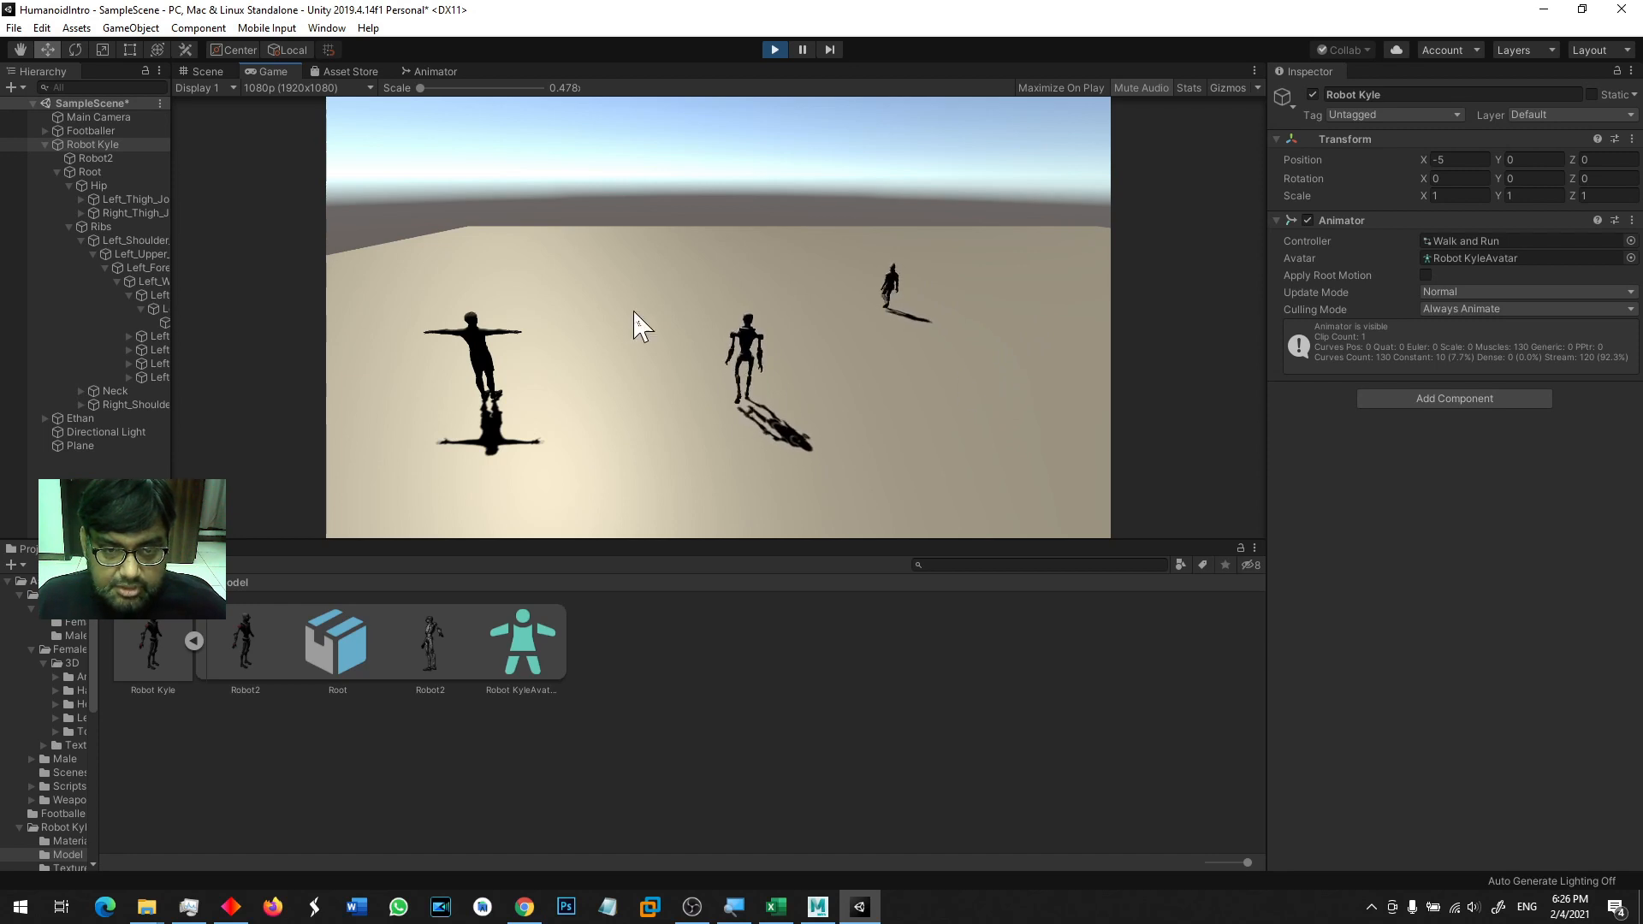
click(87, 144)
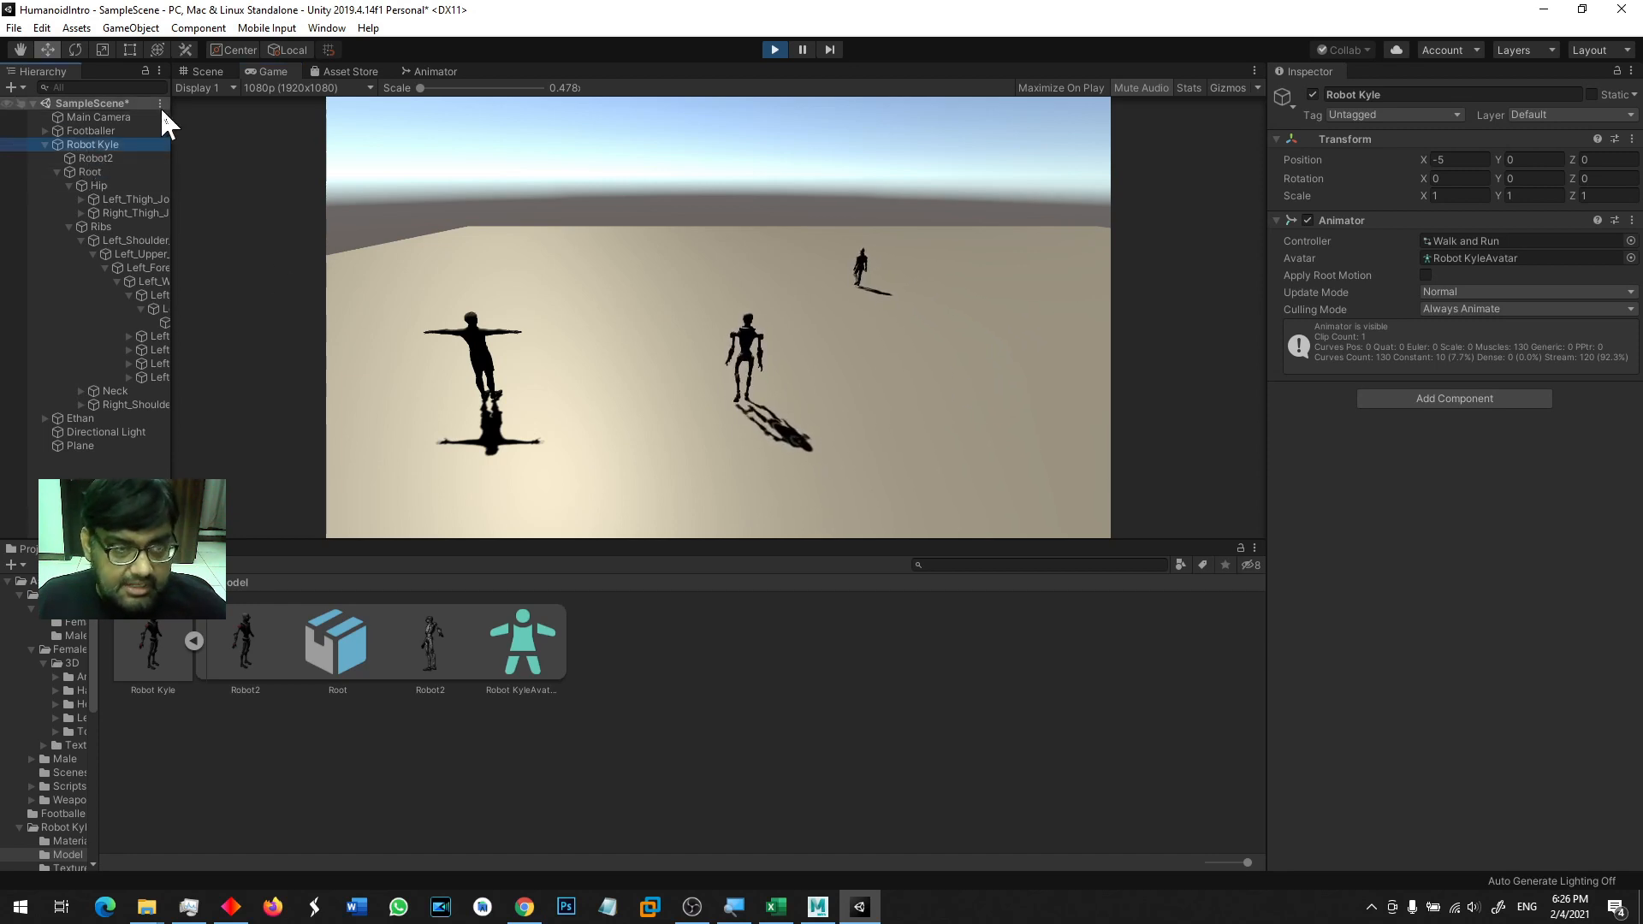
click(205, 71)
alt+drag(244, 174, 1066, 330)
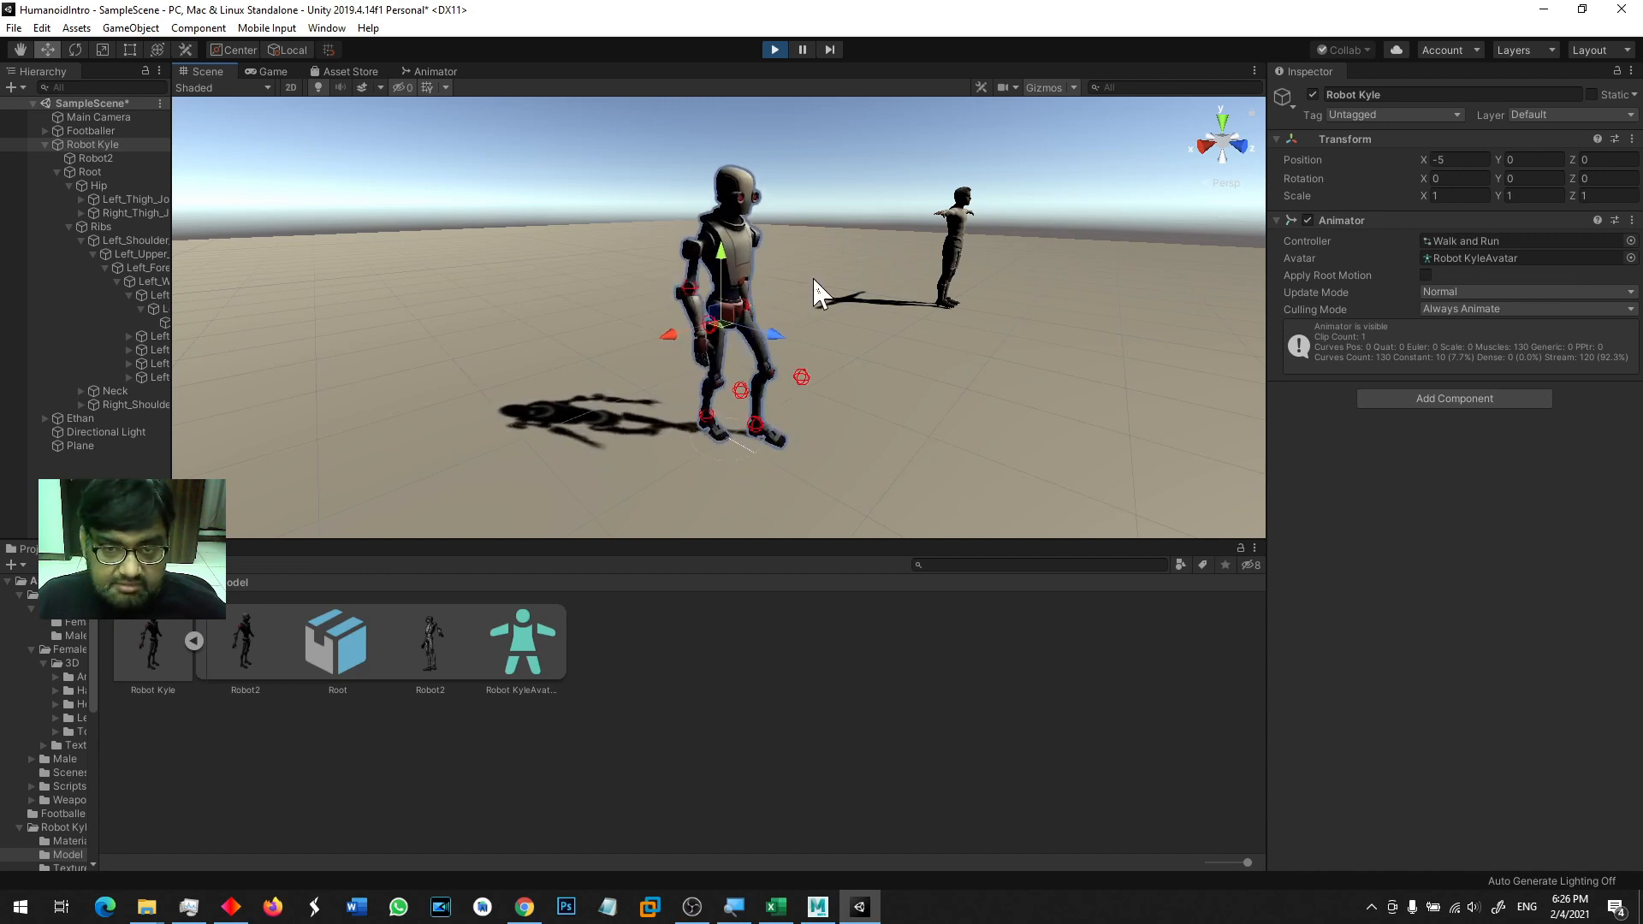
alt+drag(833, 326, 921, 264)
- Frame the Footballer's shirt in the Scene view, view the character from another angle, and stop Play mode
click(919, 231)
key(f)
alt+drag(791, 400, 635, 409)
click(770, 53)
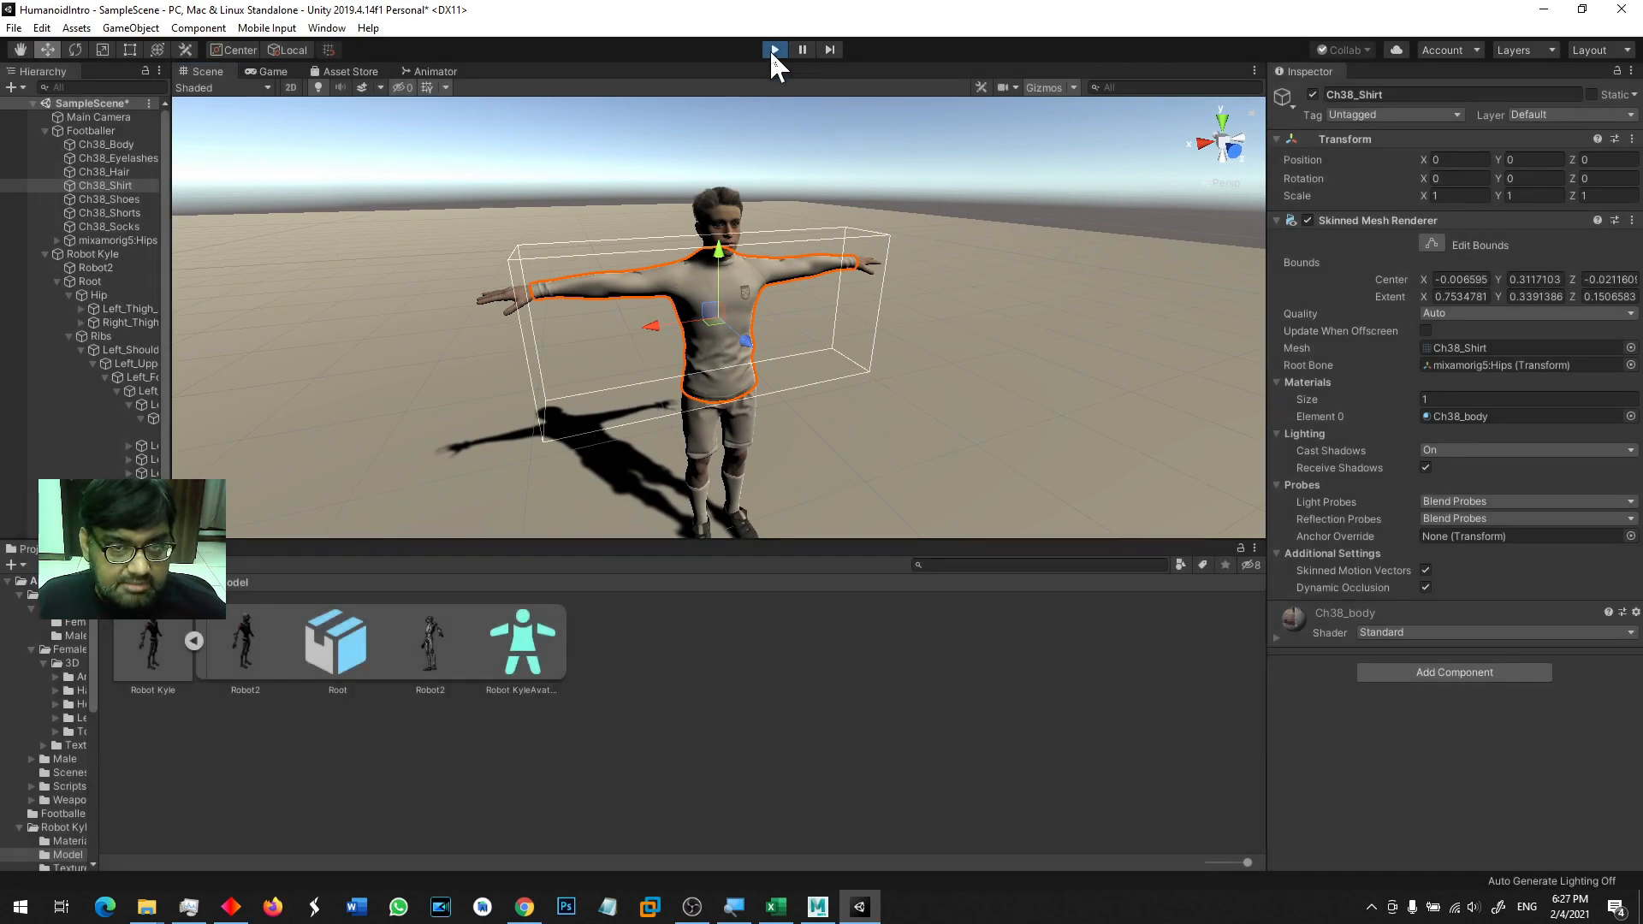
- Collapse Robot Kyle's hierarchy and open the Rig import settings of the Footballer's source model
click(45, 254)
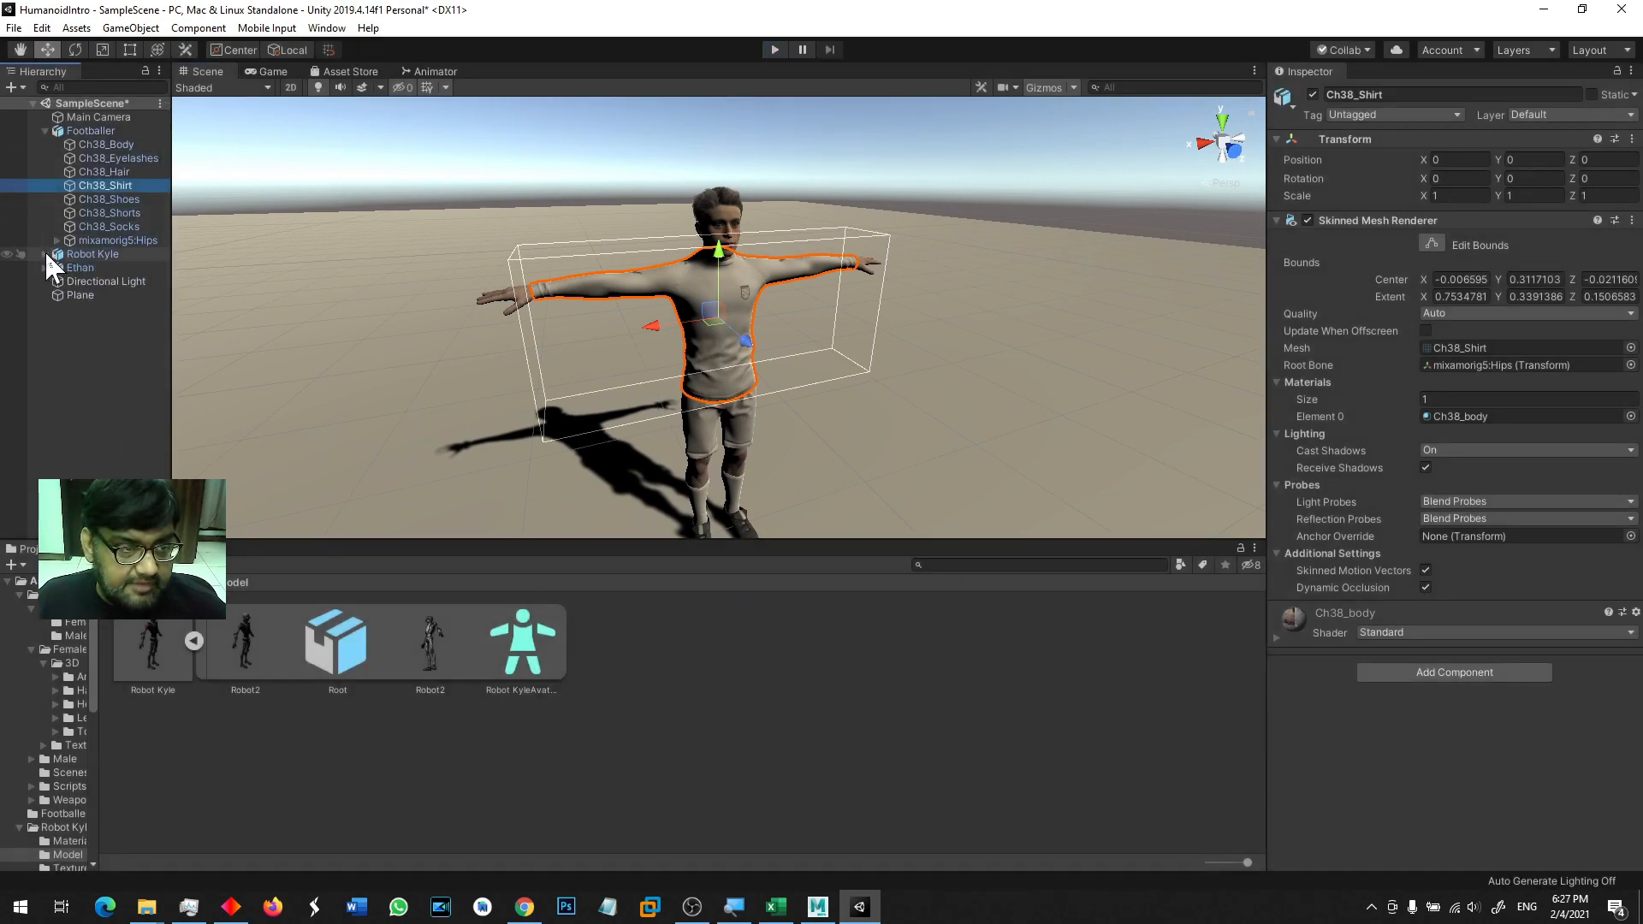
click(85, 130)
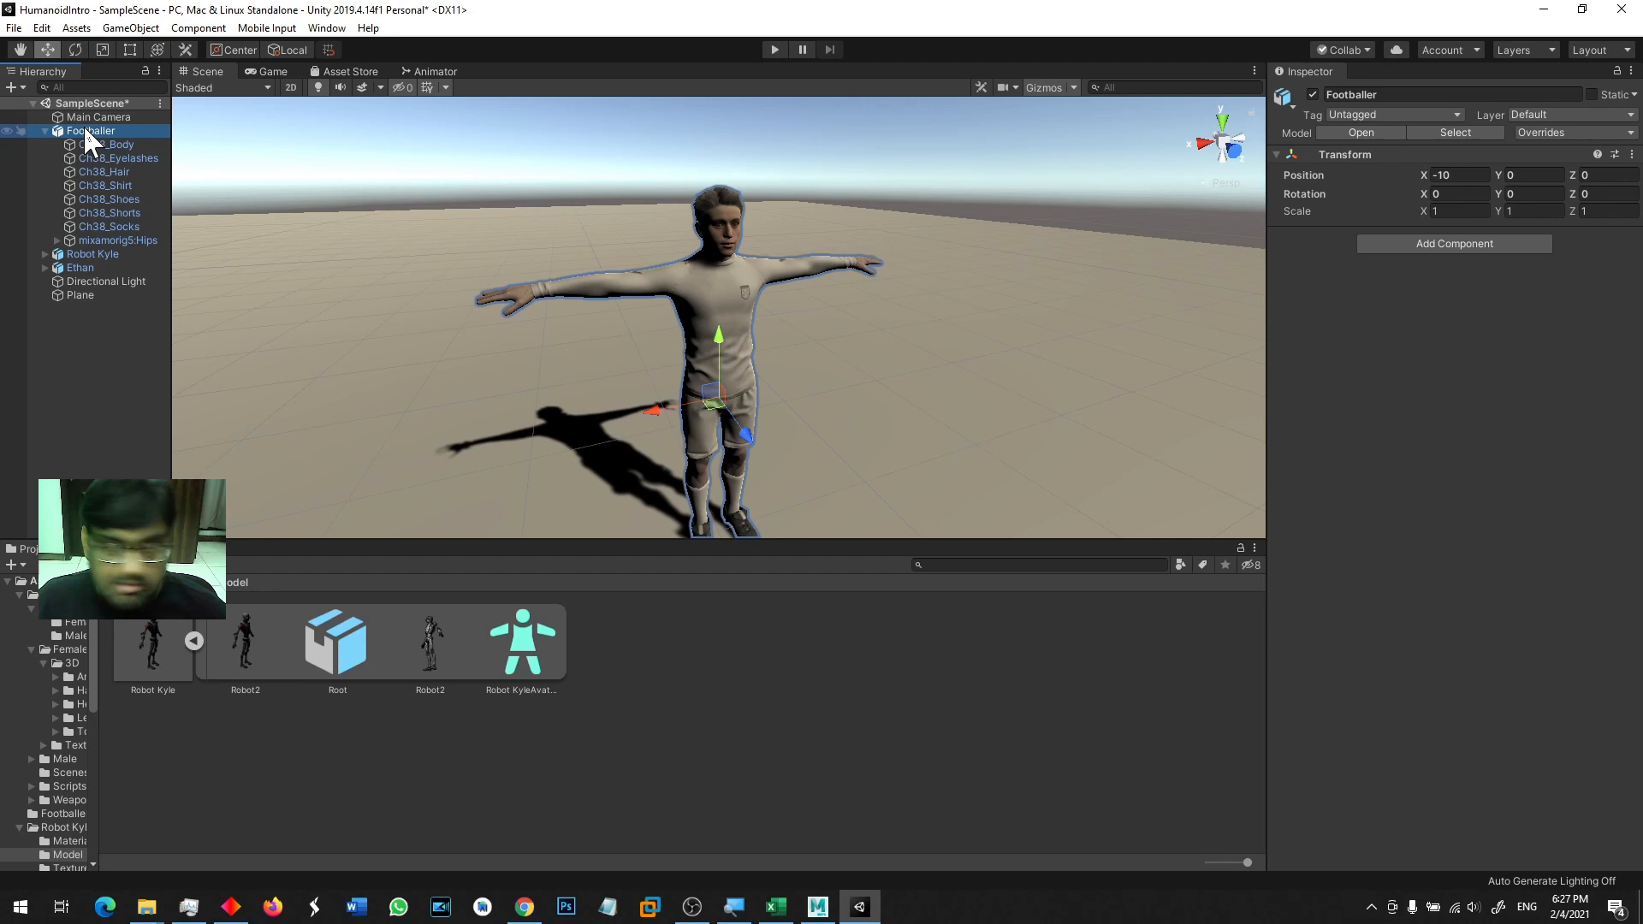
click(1450, 132)
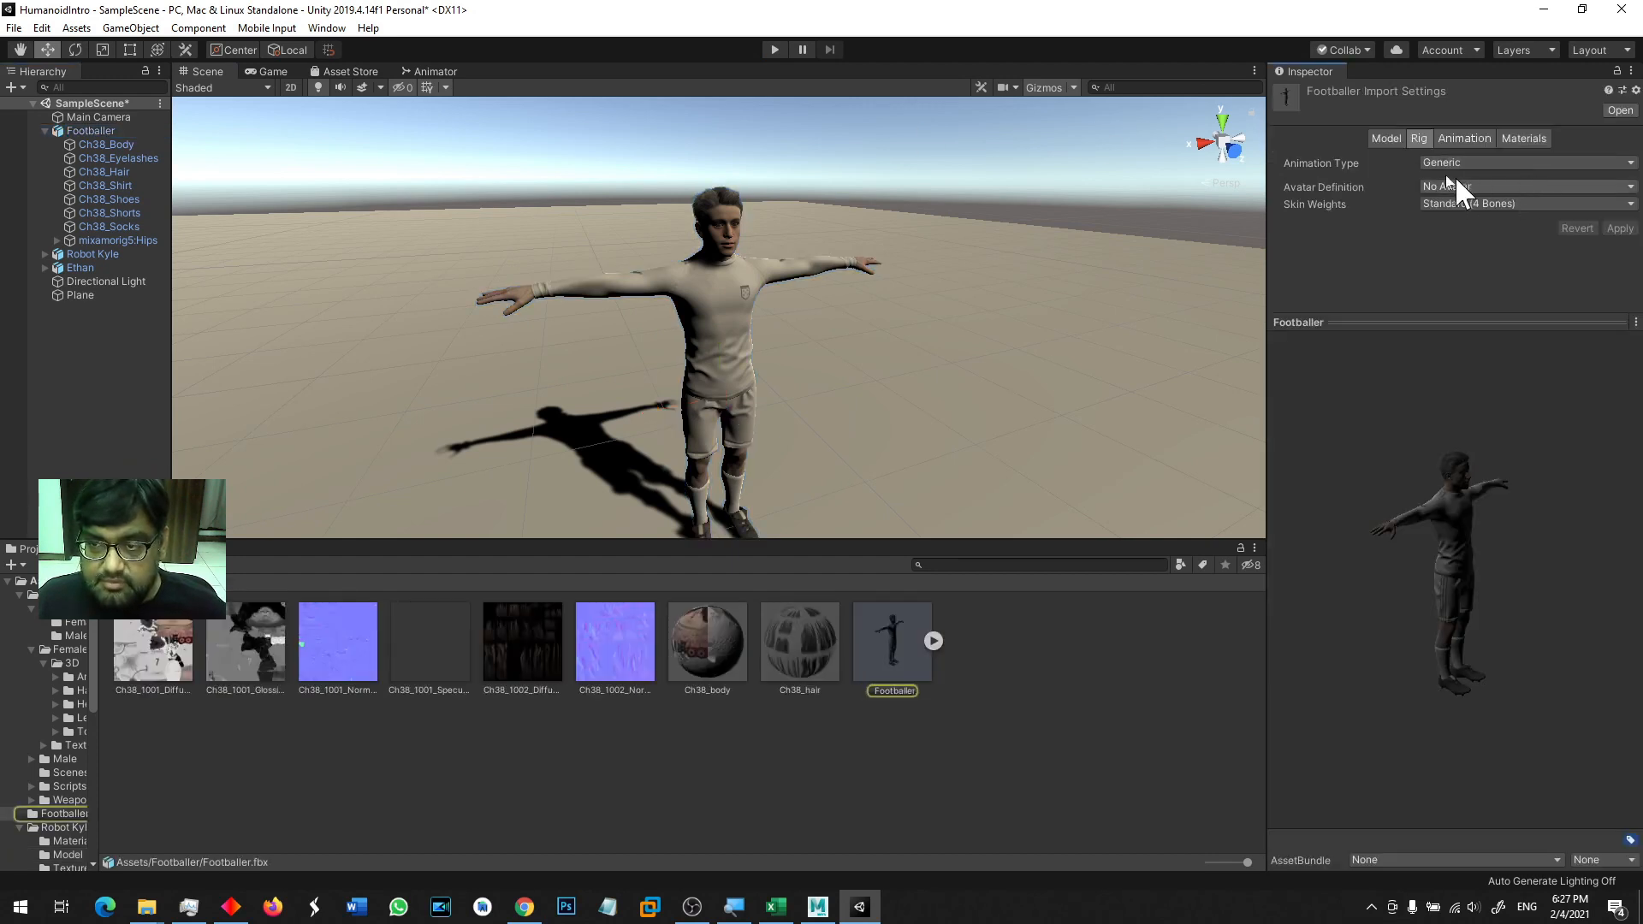
click(1386, 138)
click(1419, 138)
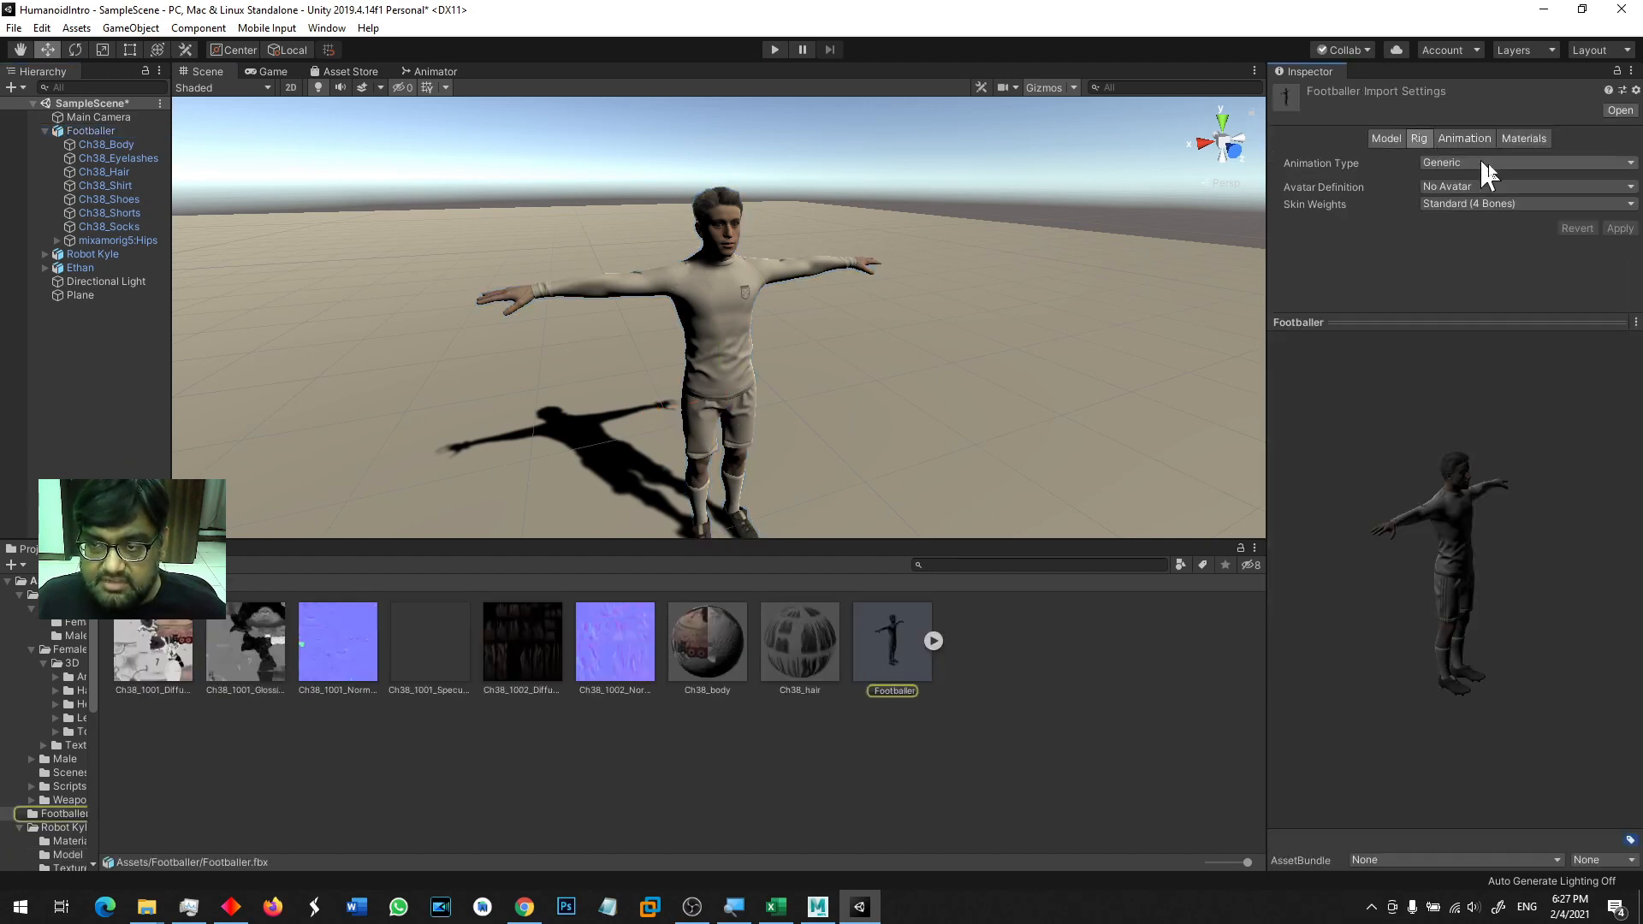
- Set the Footballer model's rig animation type to Humanoid, creating the avatar from this model, and apply the import settings
click(1466, 166)
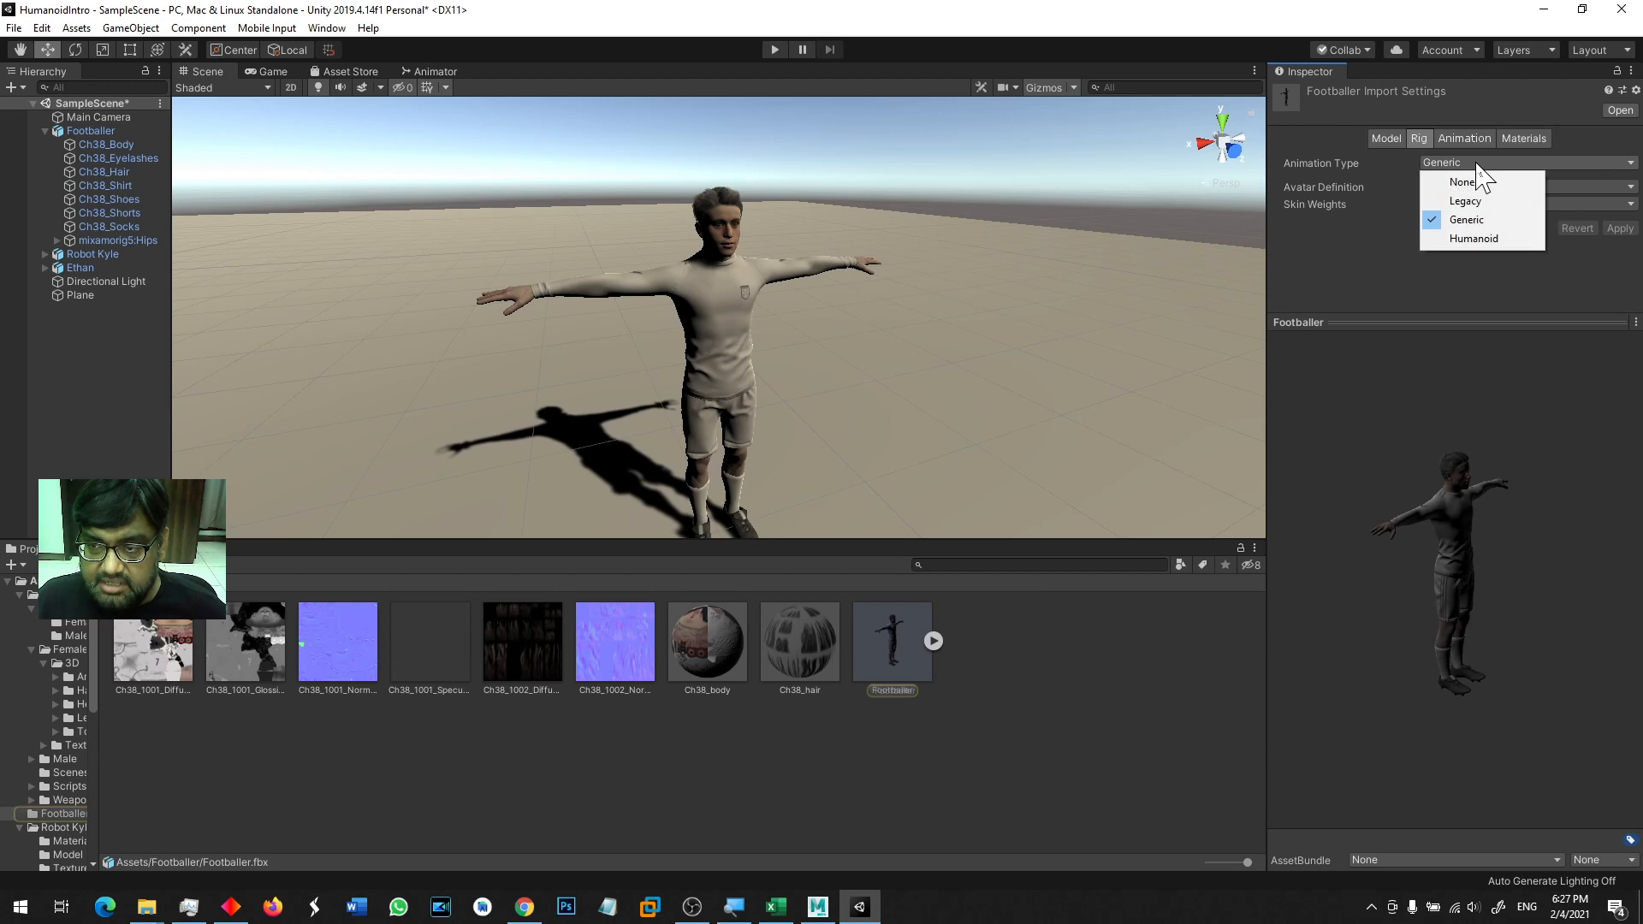
click(1493, 241)
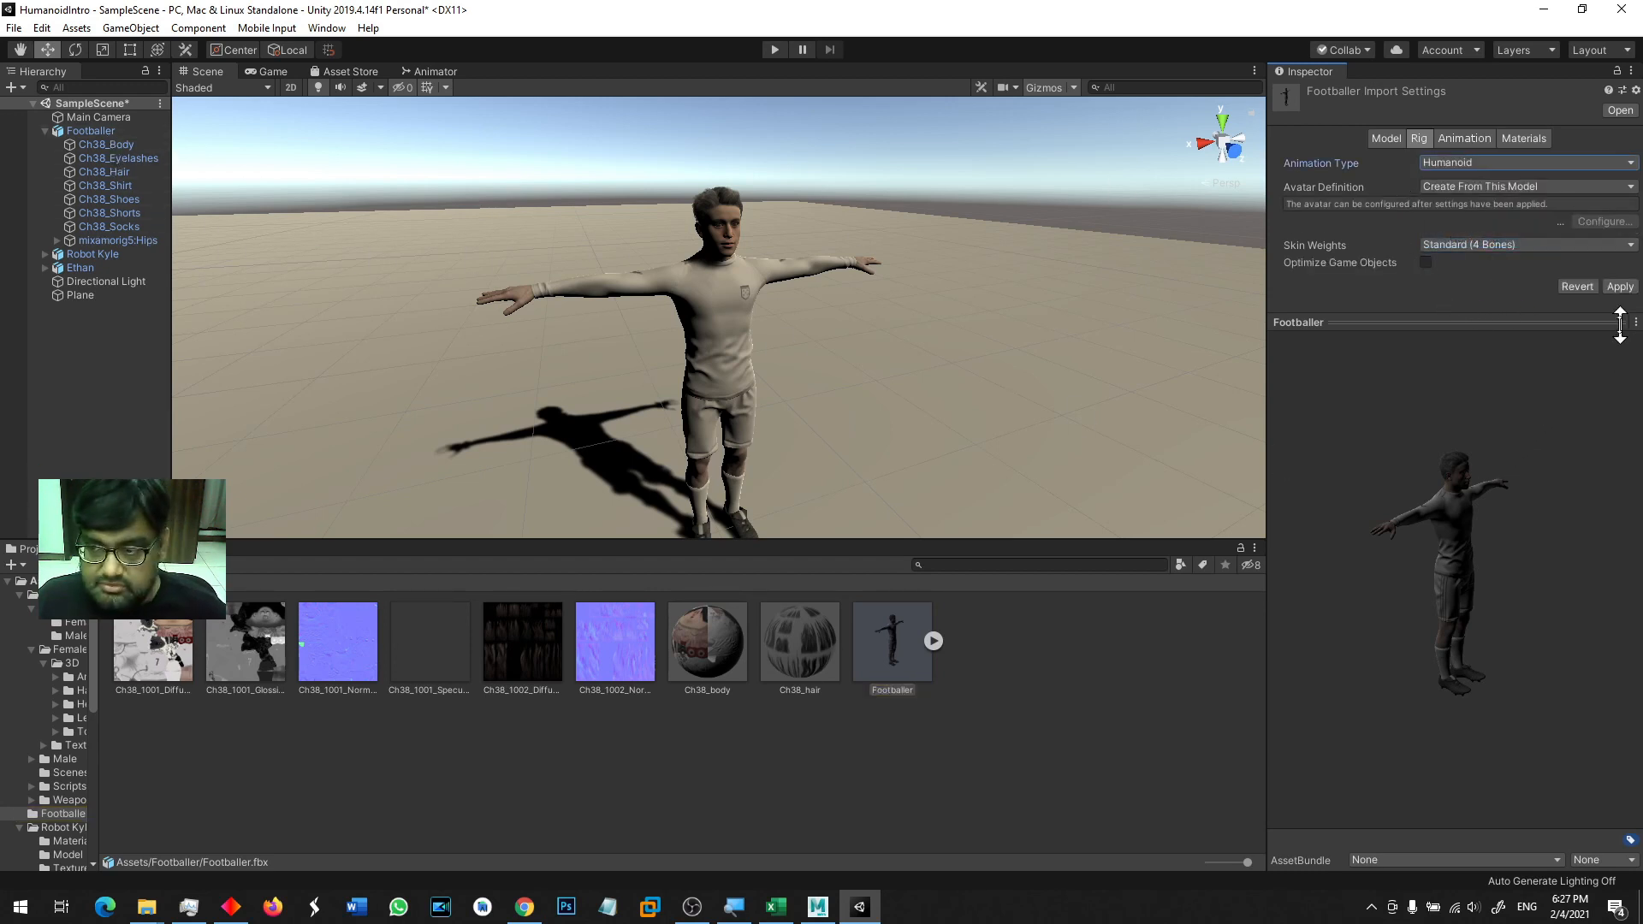
click(1620, 286)
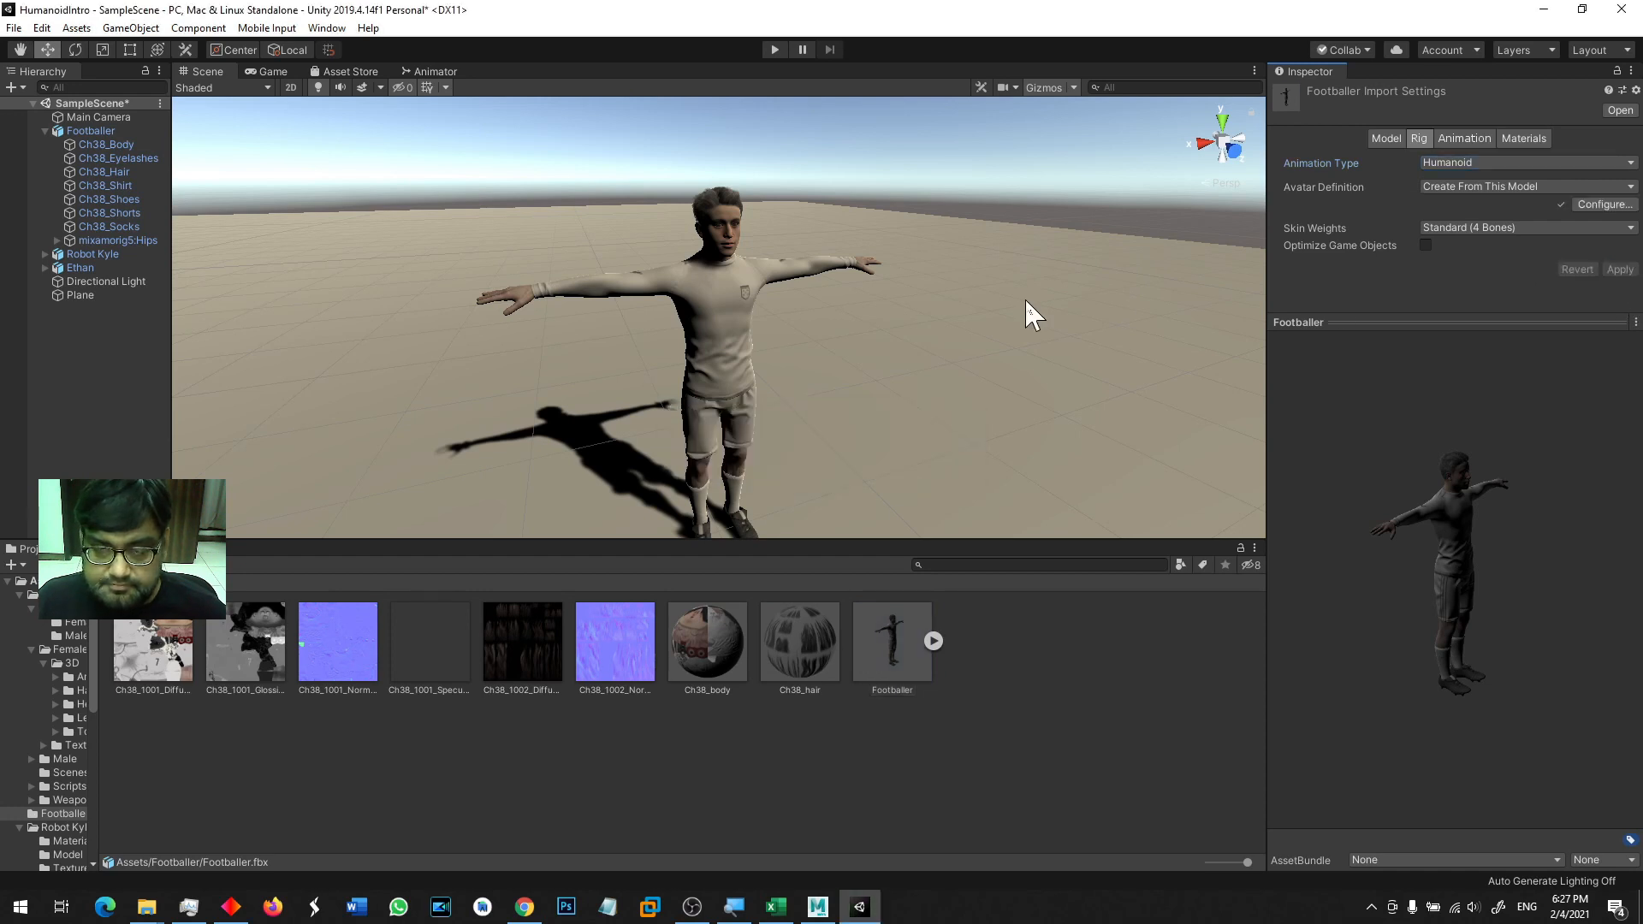
- Assign the Walk and Run controller to the Animator on the scene's Footballer
click(93, 132)
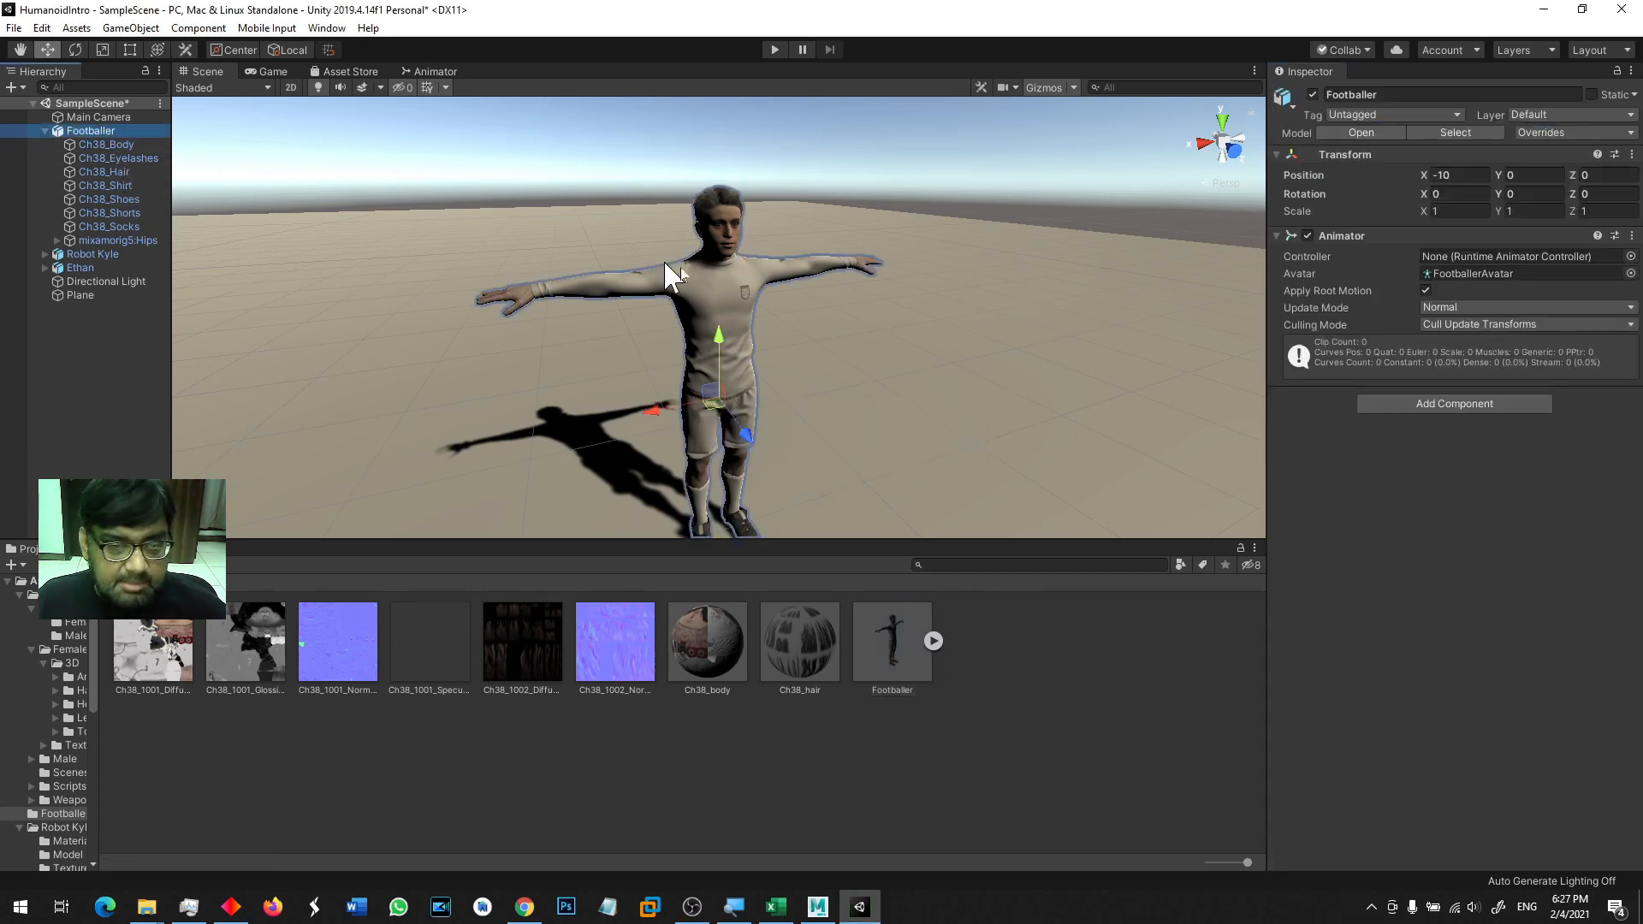
click(721, 305)
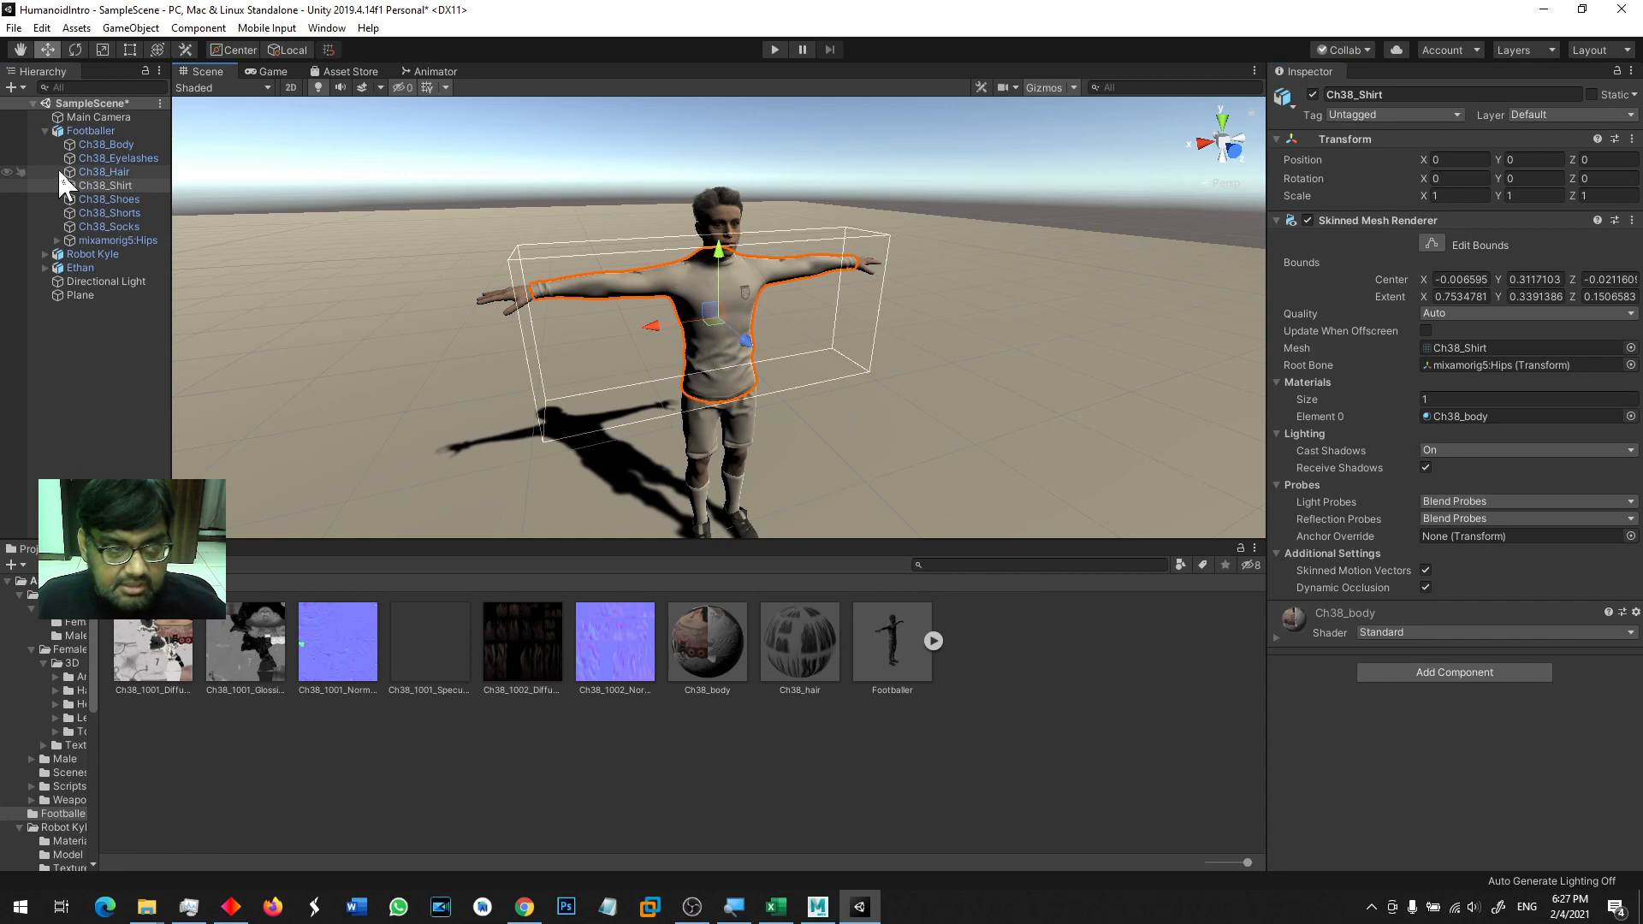
click(100, 132)
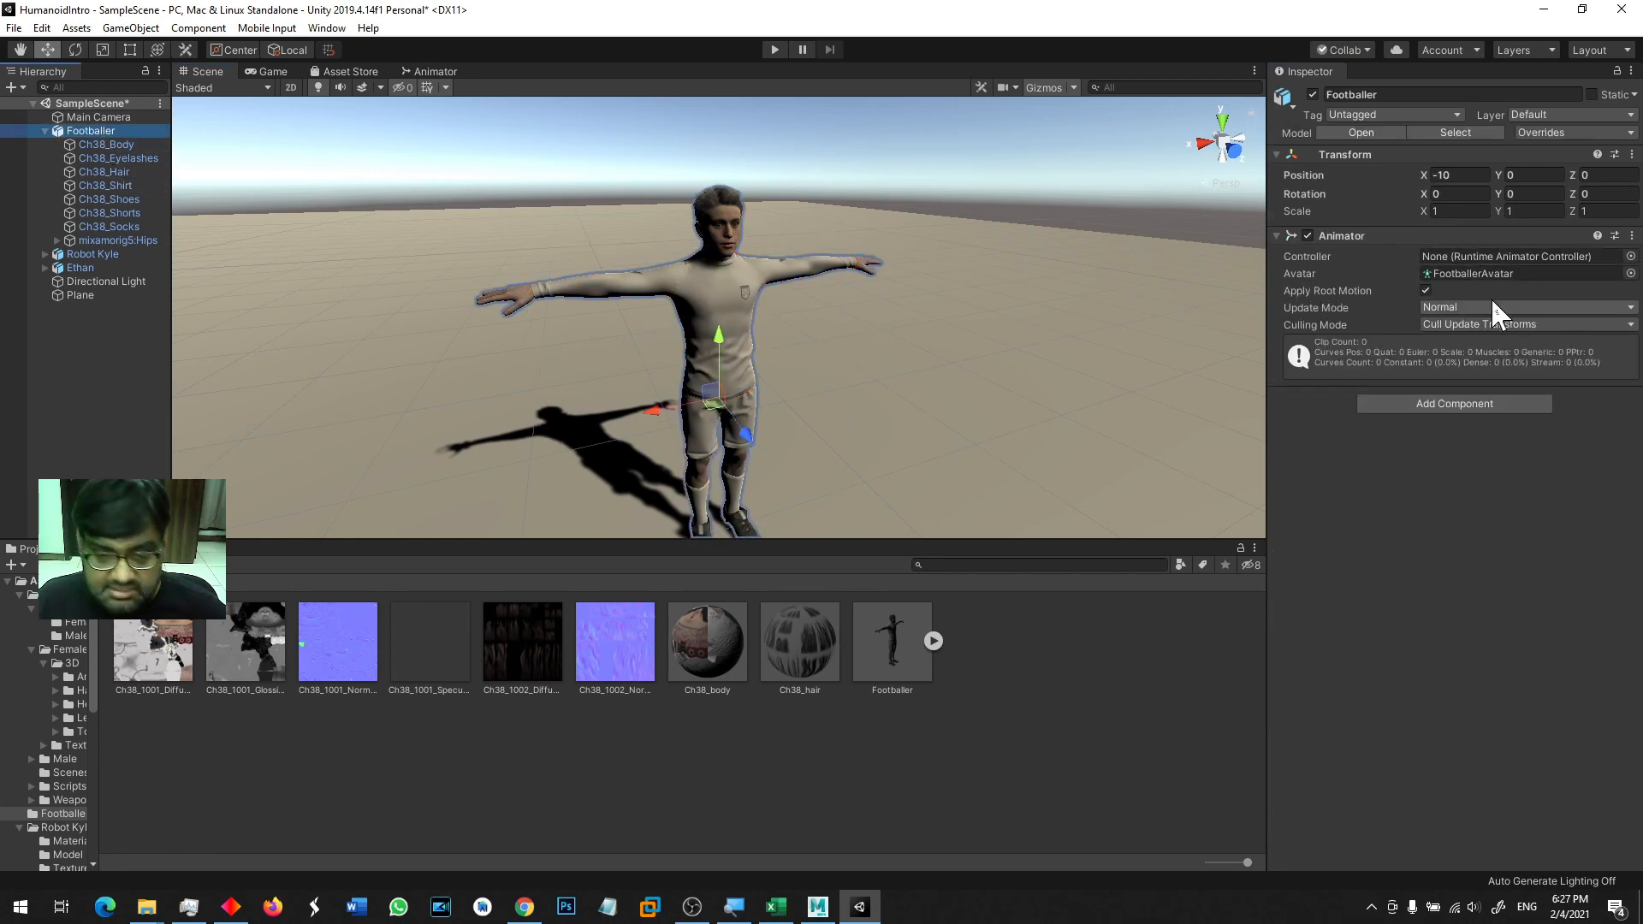
click(32, 581)
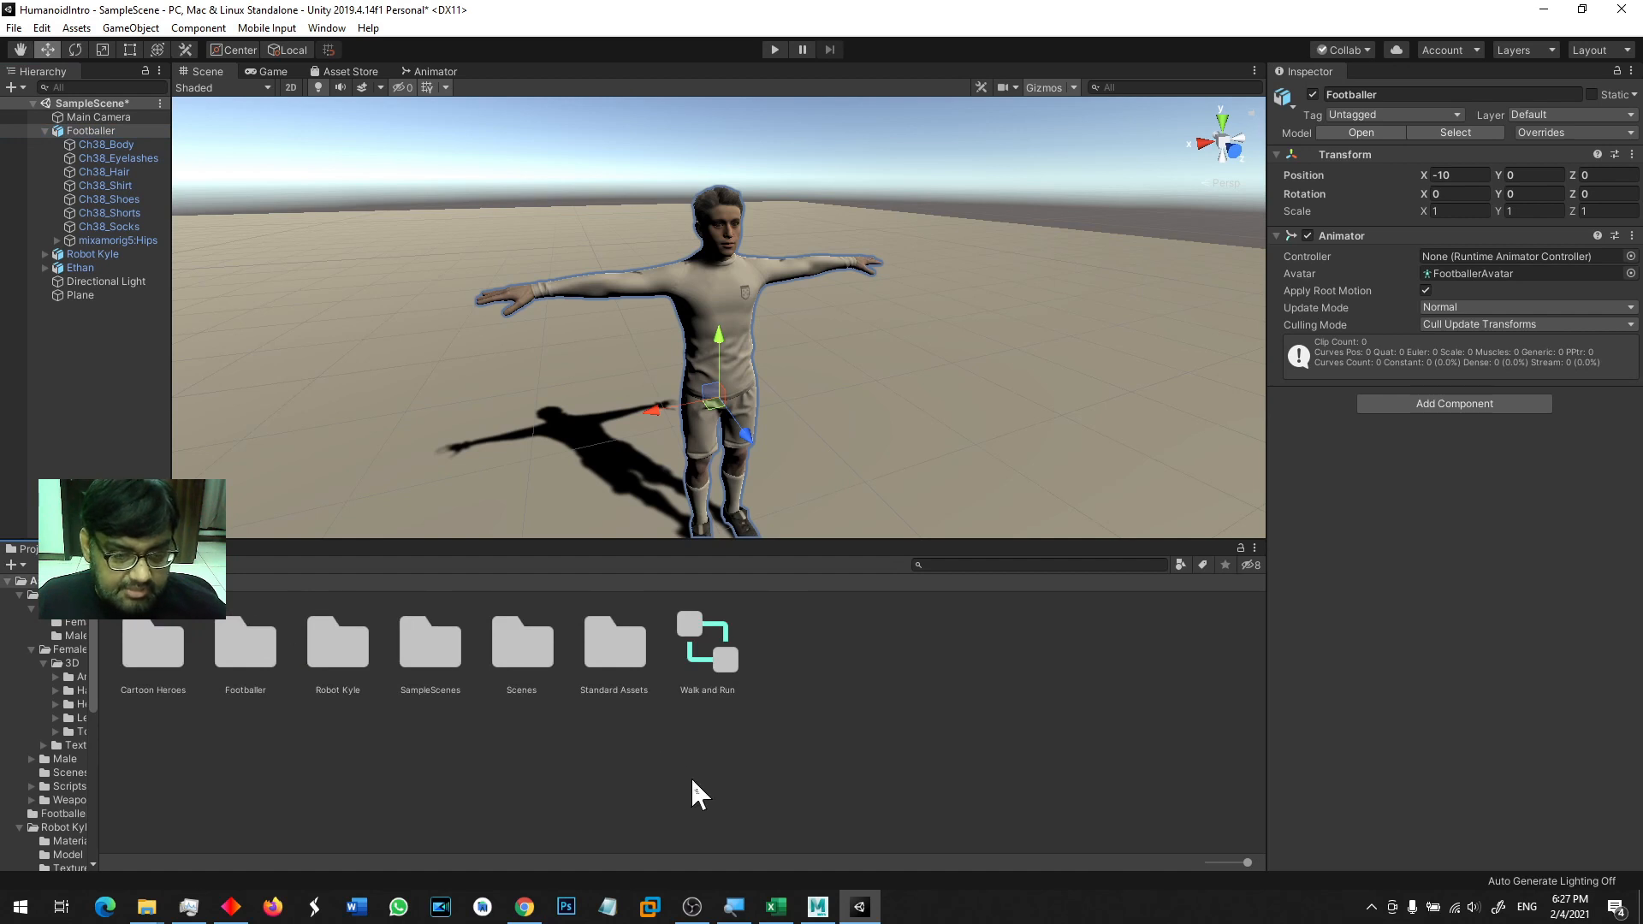
drag(708, 646, 1466, 265)
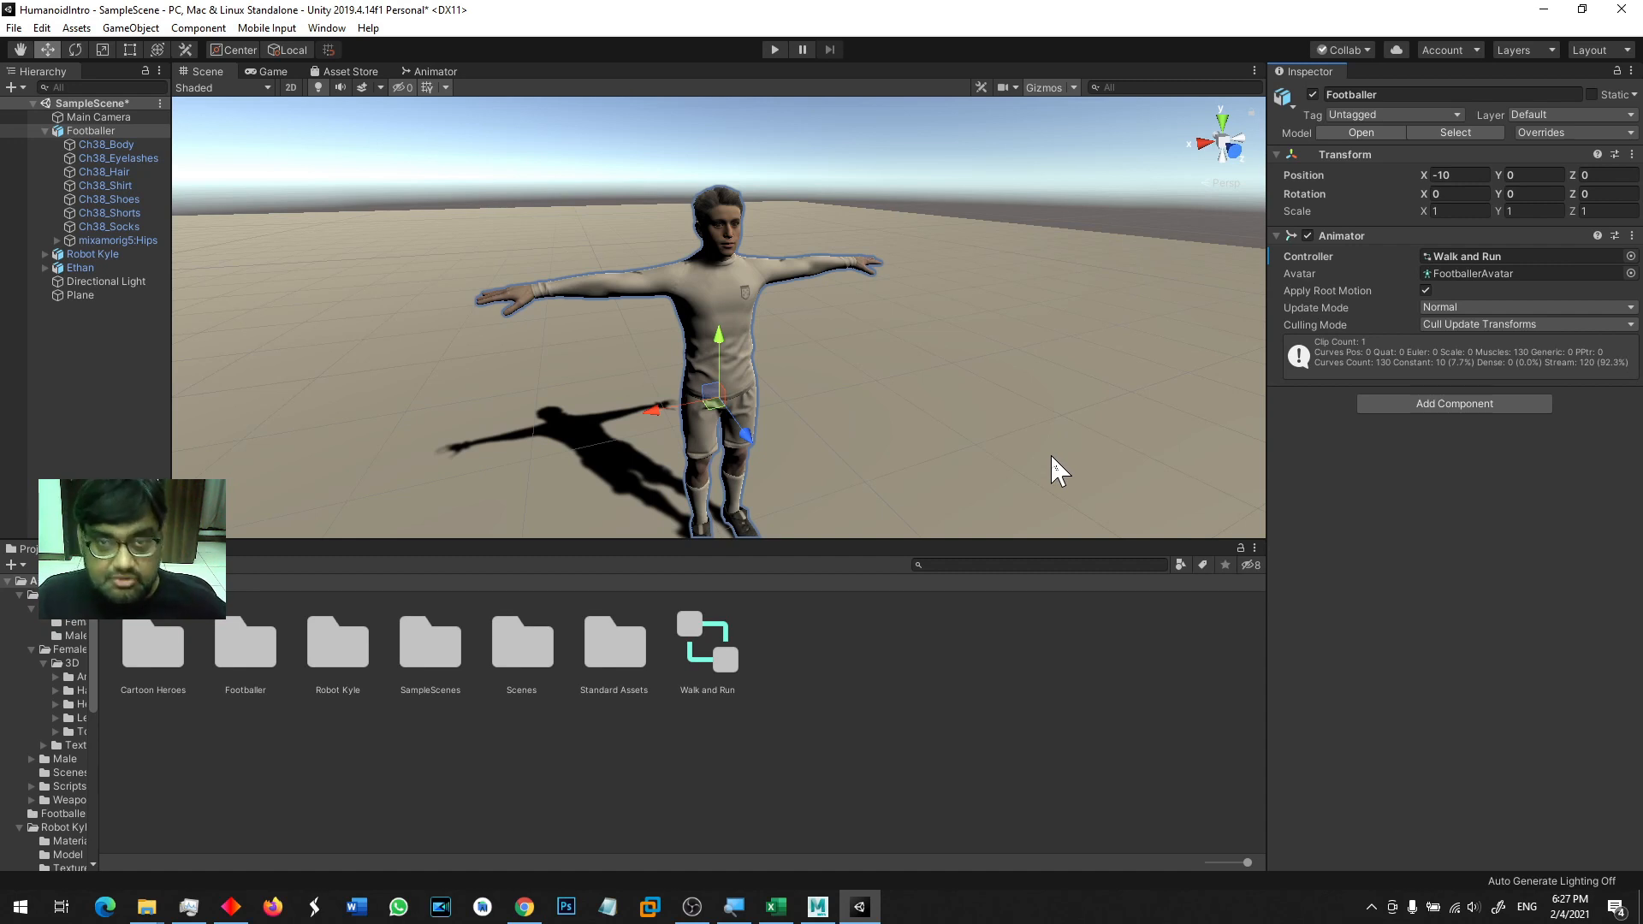
- Play the scene and track down the walking characters in the Scene view, framing the Footballer and Ethan
click(774, 51)
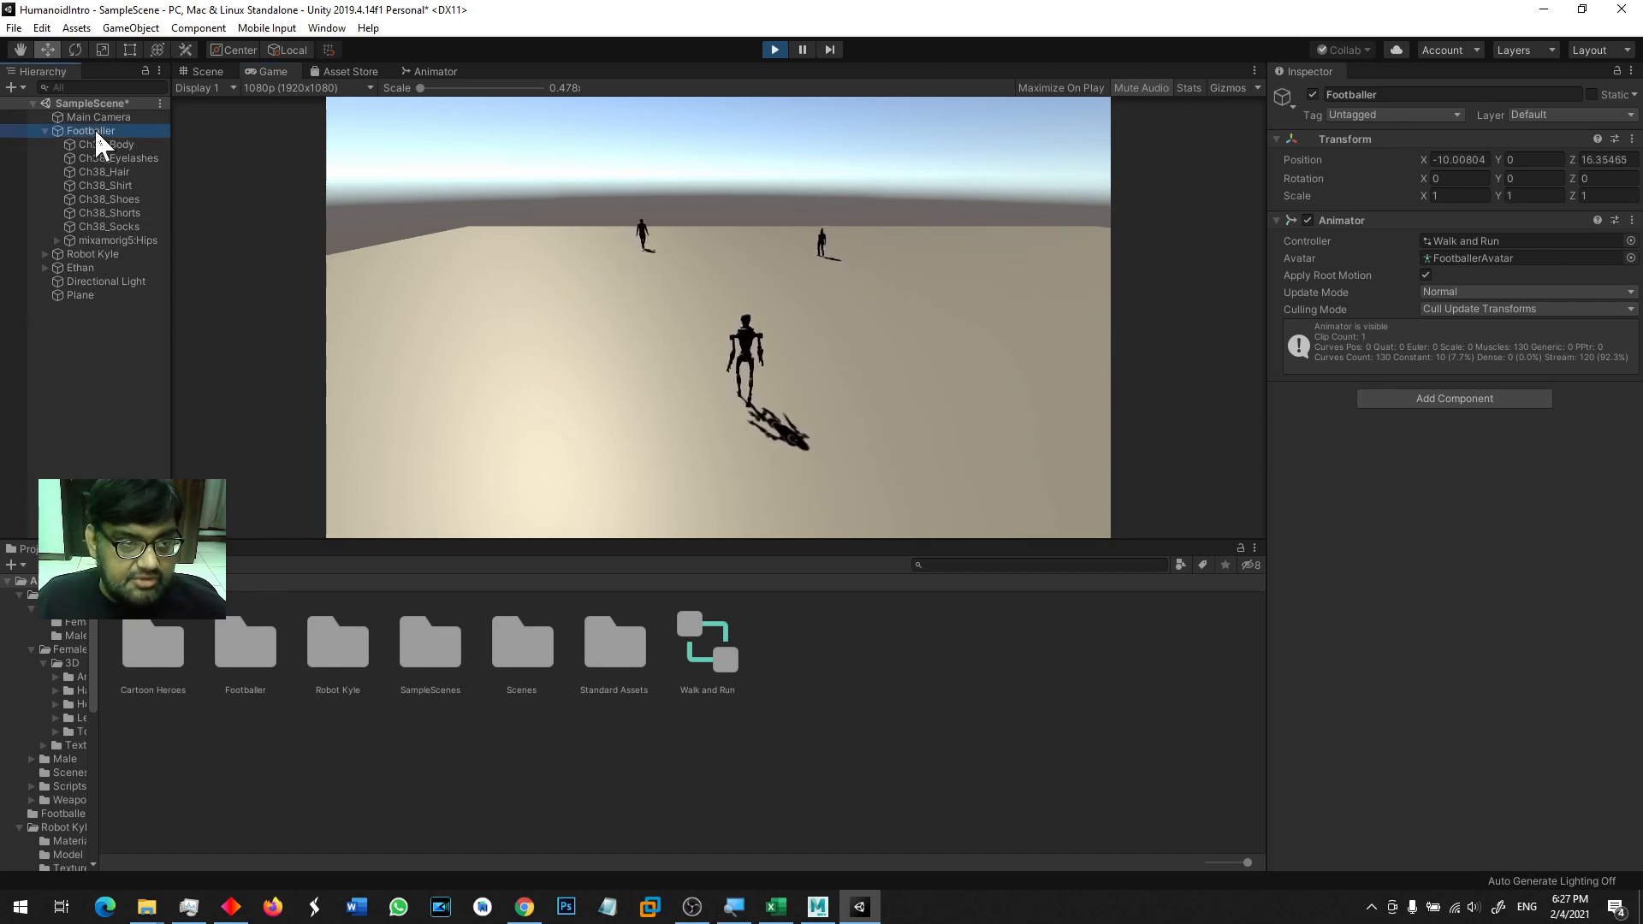
click(207, 72)
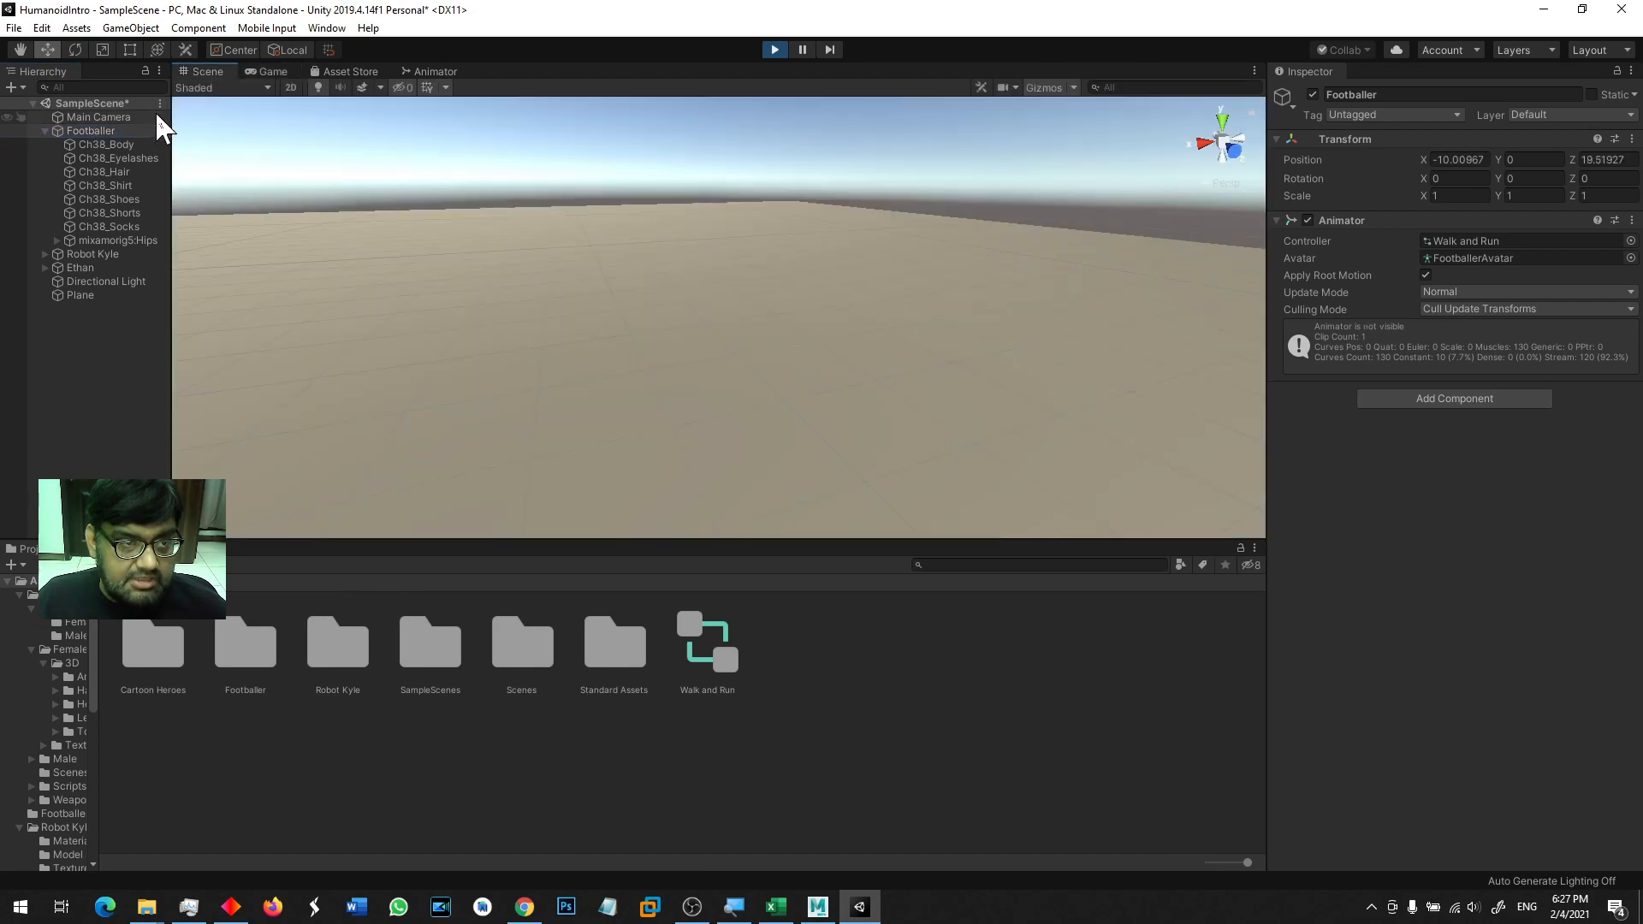
double_click(106, 128)
right_drag(916, 343, 576, 322)
key(f)
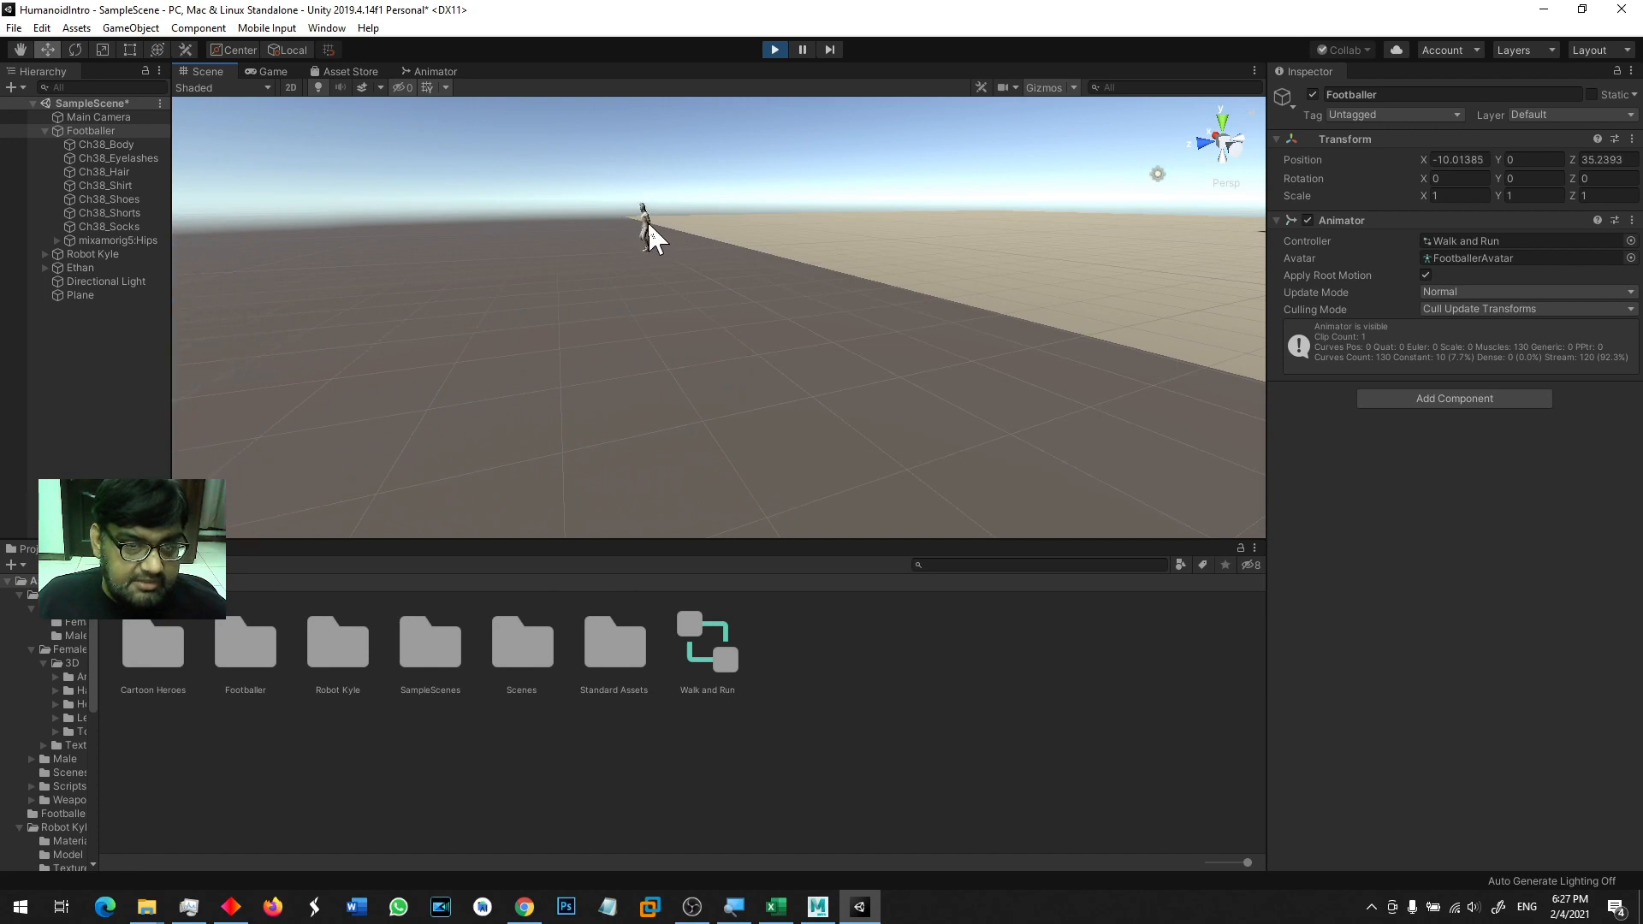
click(655, 240)
click(575, 214)
key(f)
right_drag(580, 325, 1096, 351)
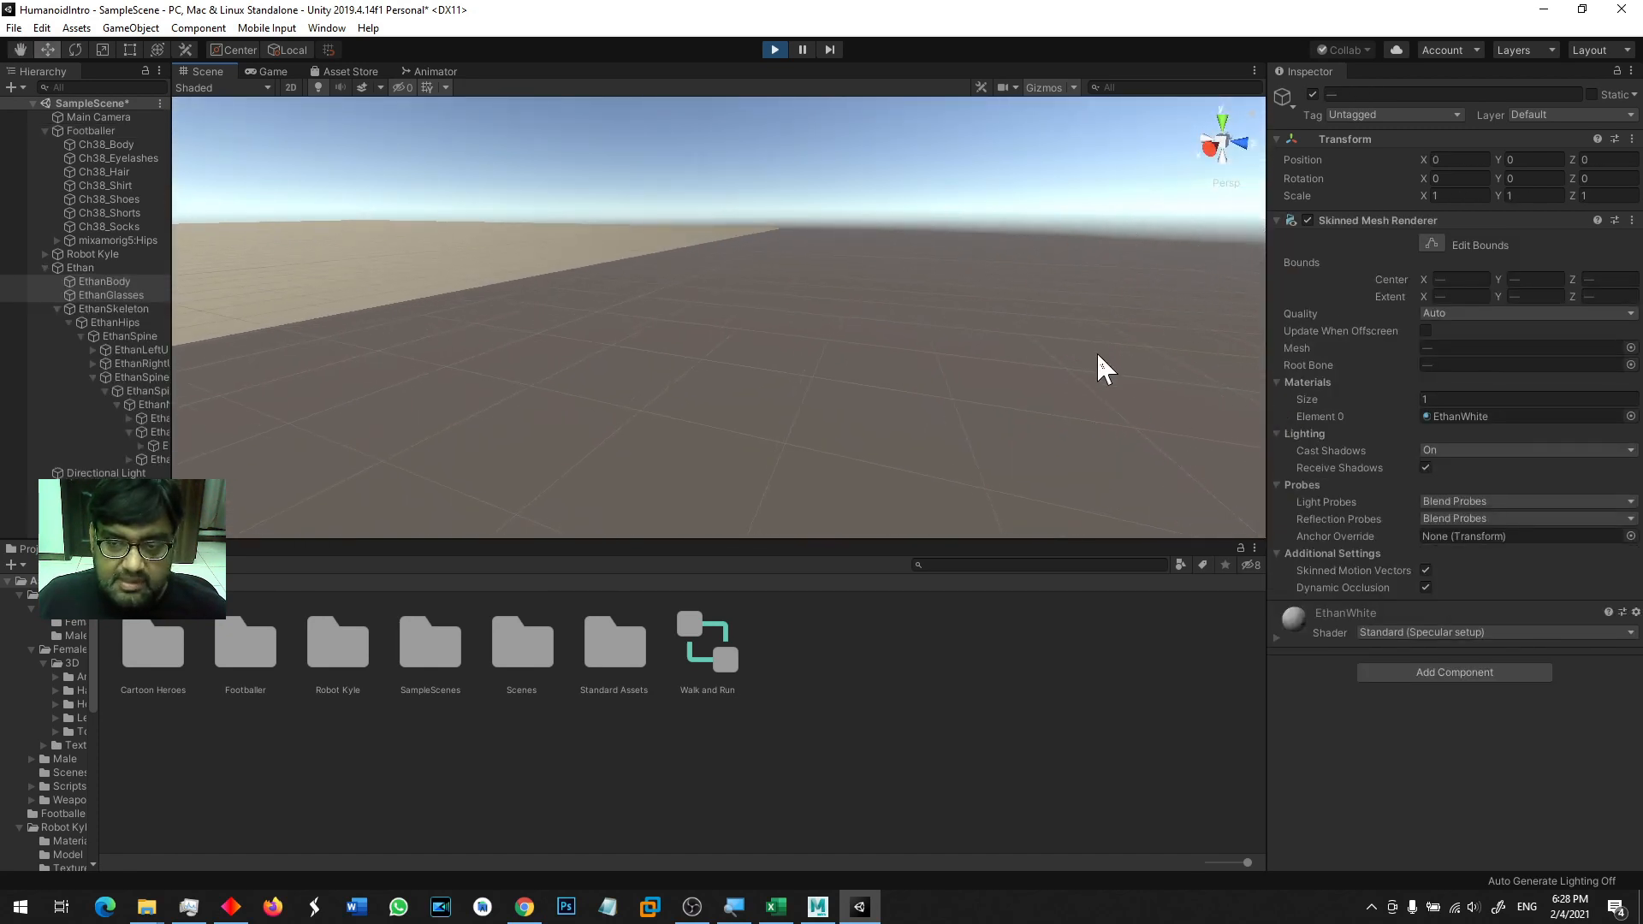
- Frame the moving Footballer in the Scene view, inspect its walk animation from another angle, and stop Play mode
scroll(1096, 351, down, 6)
click(1039, 285)
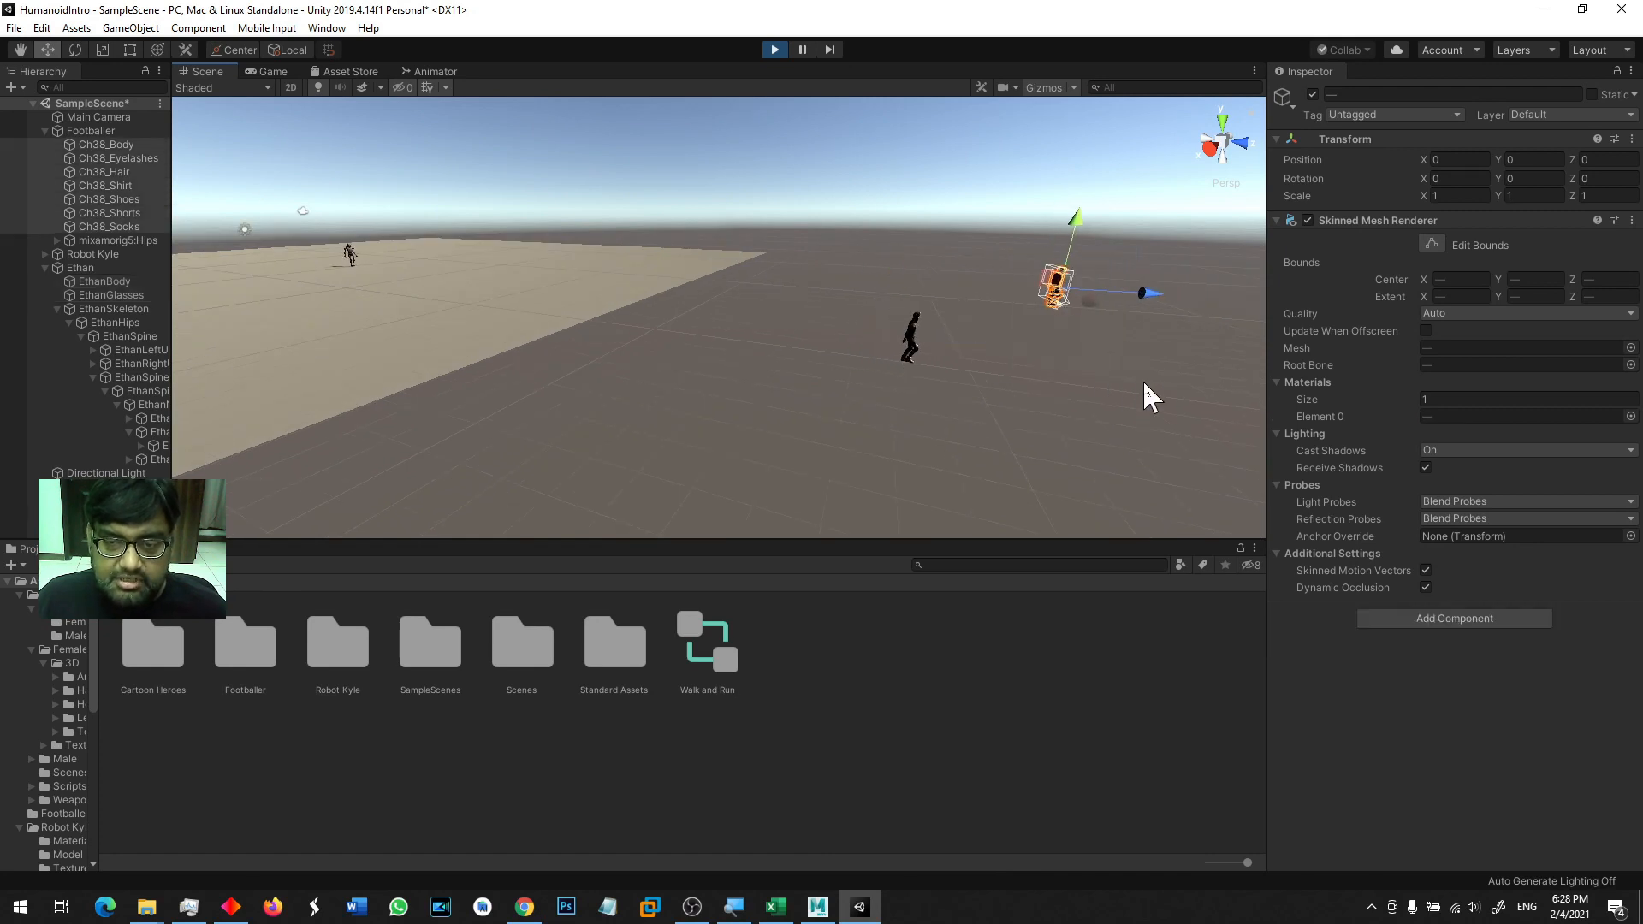
key(f)
scroll(876, 421, down, 5)
right_drag(875, 421, 723, 364)
click(913, 417)
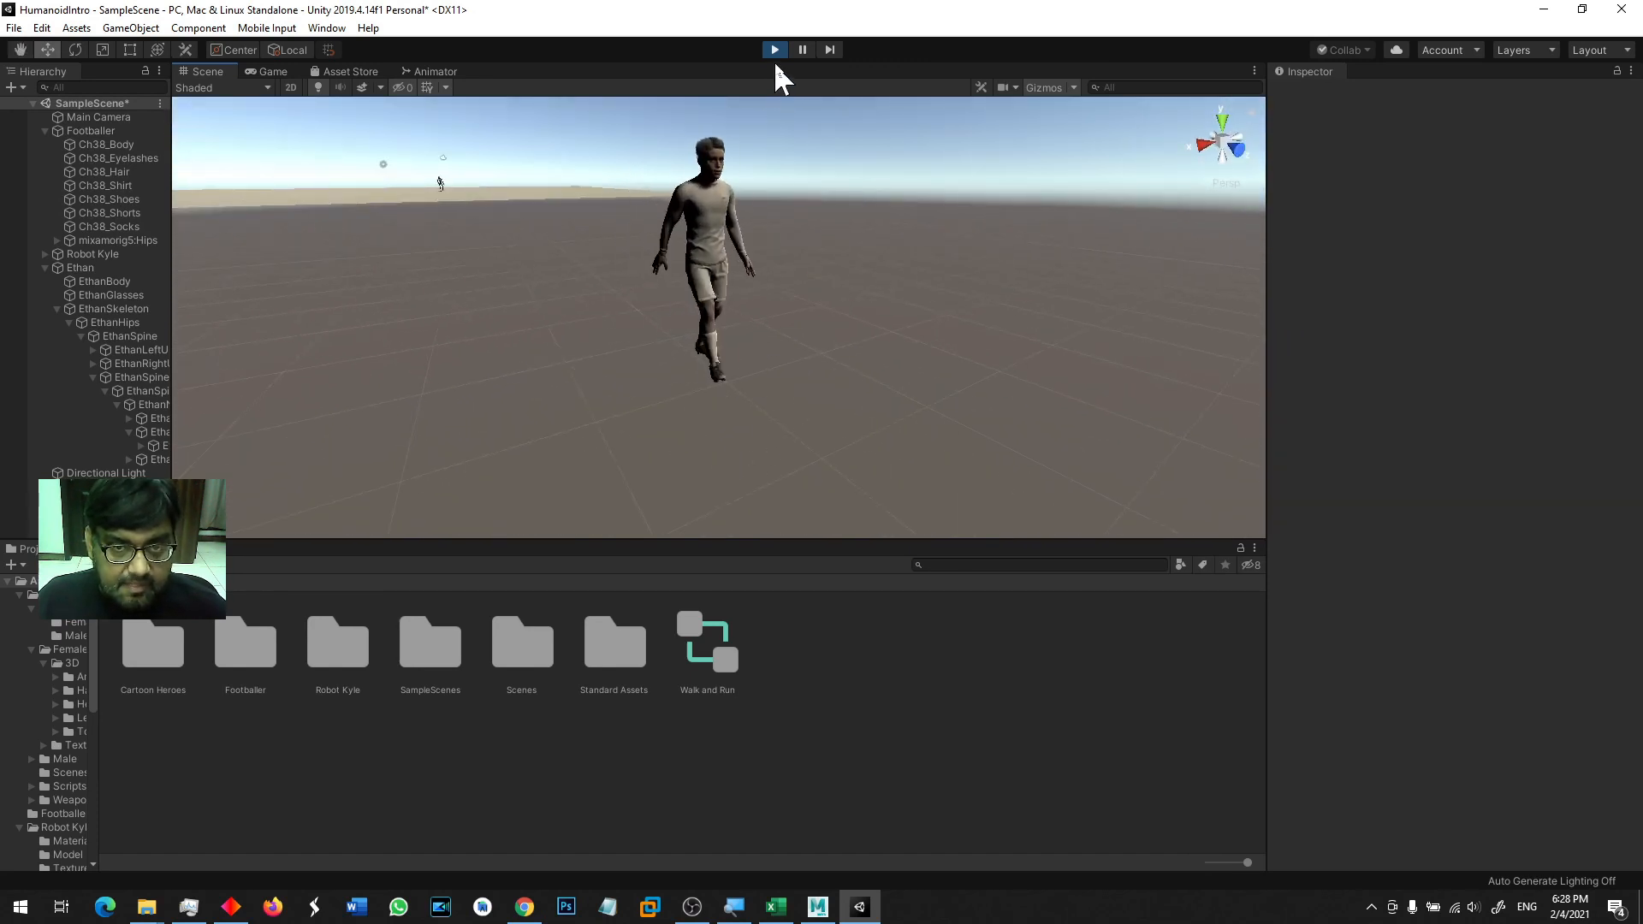
click(775, 51)
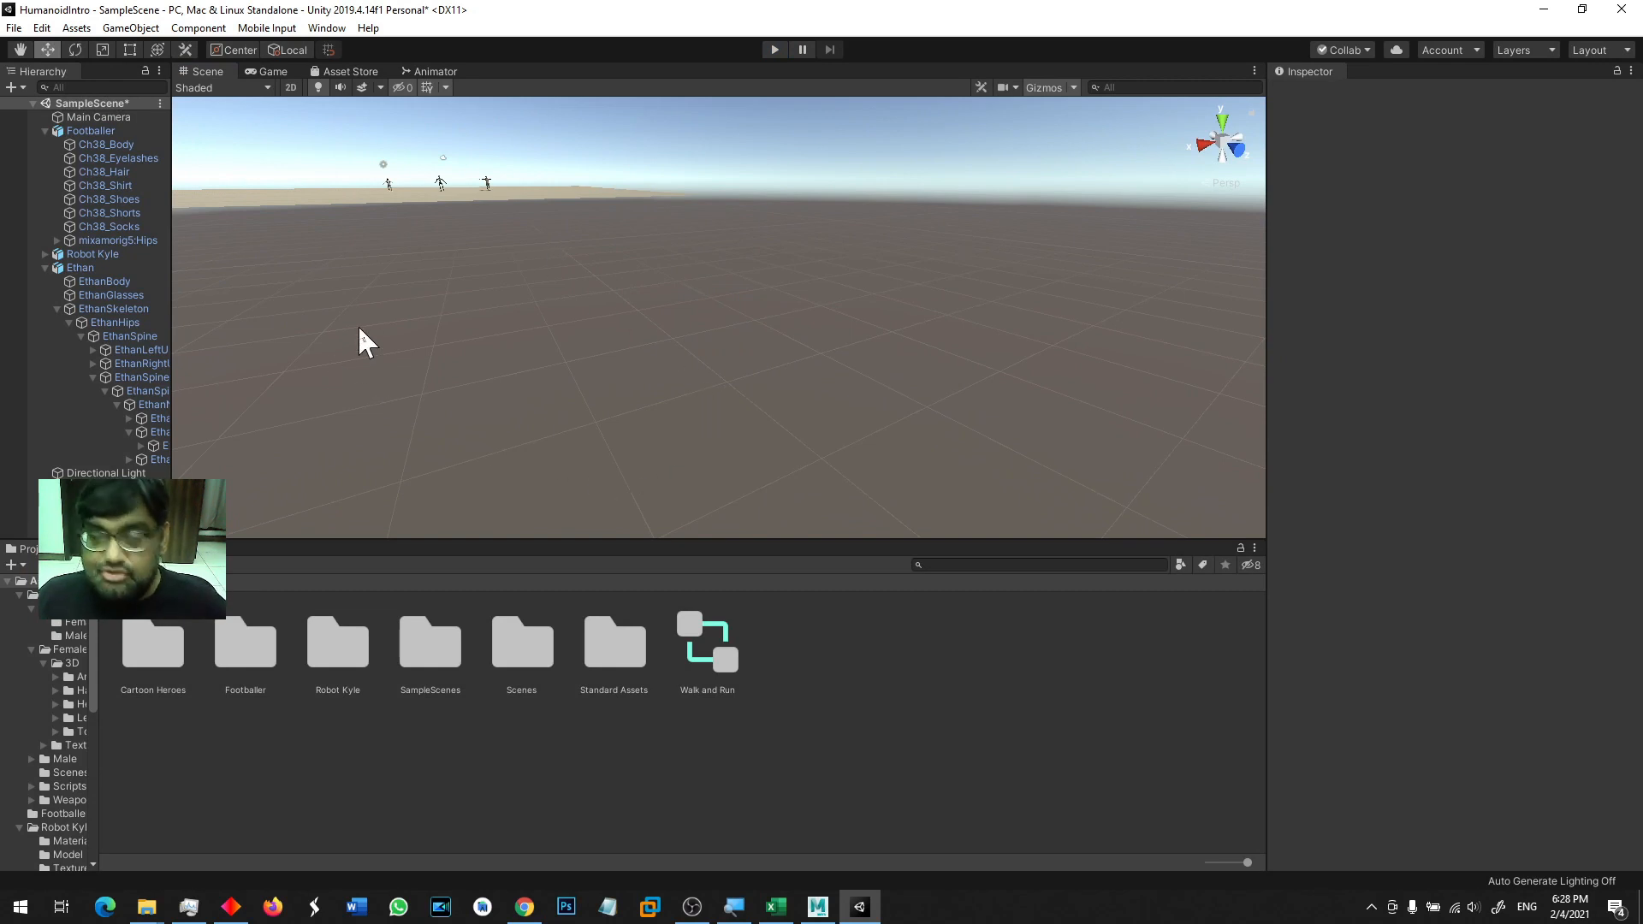
- Frame the Footballer in the scene and review the animation type options in its source model's Rig import settings
double_click(89, 130)
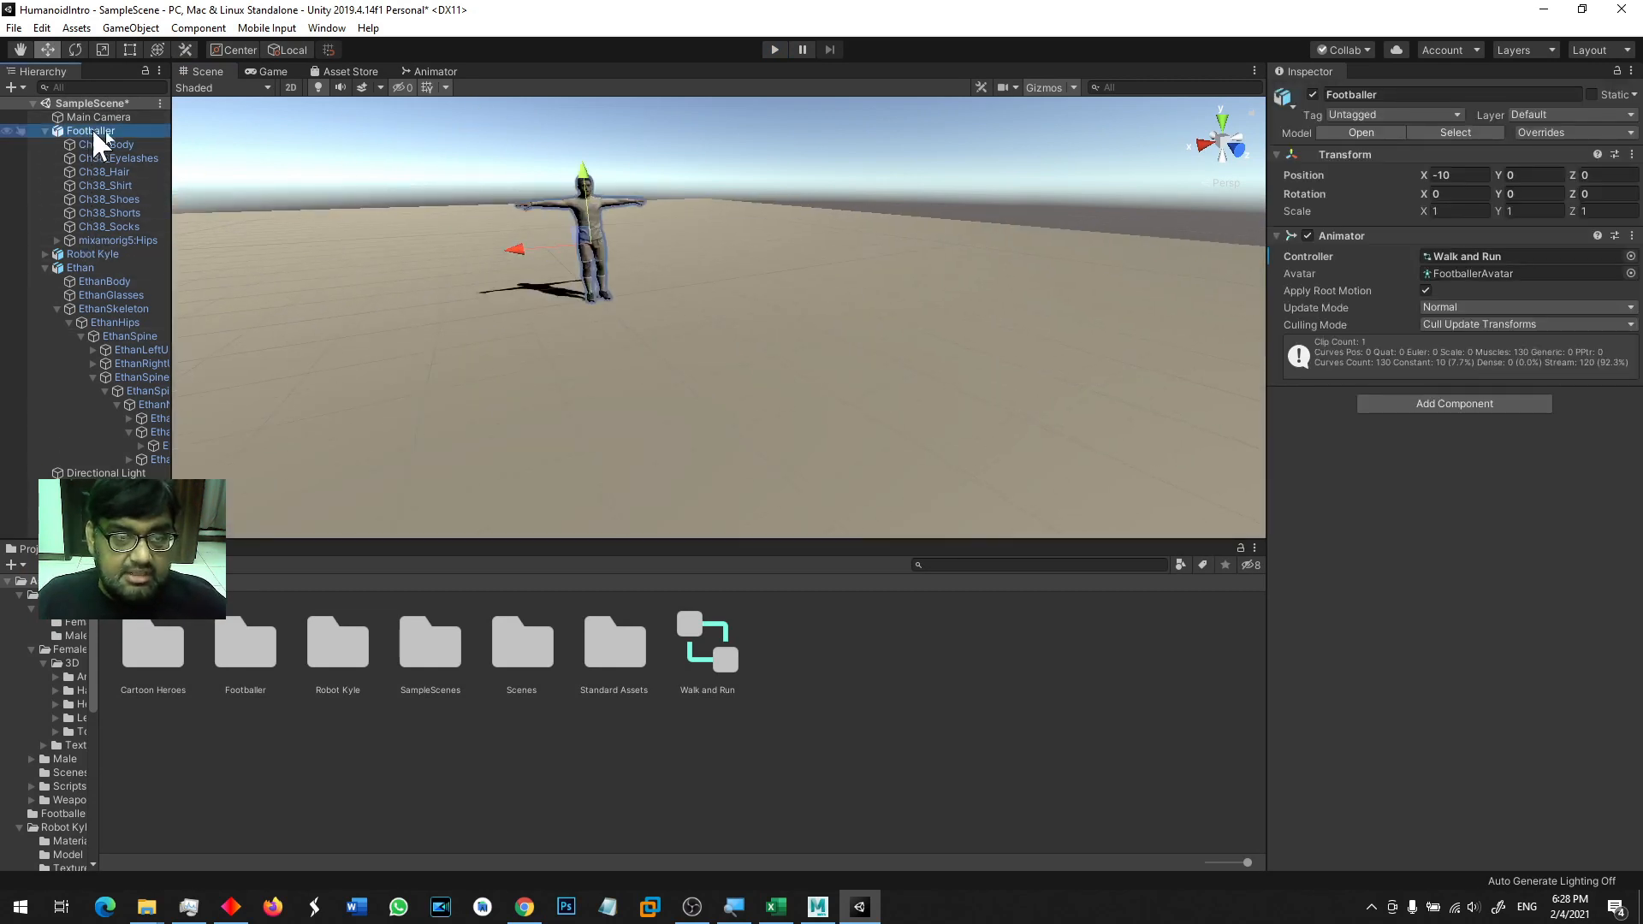
scroll(642, 378, down, 3)
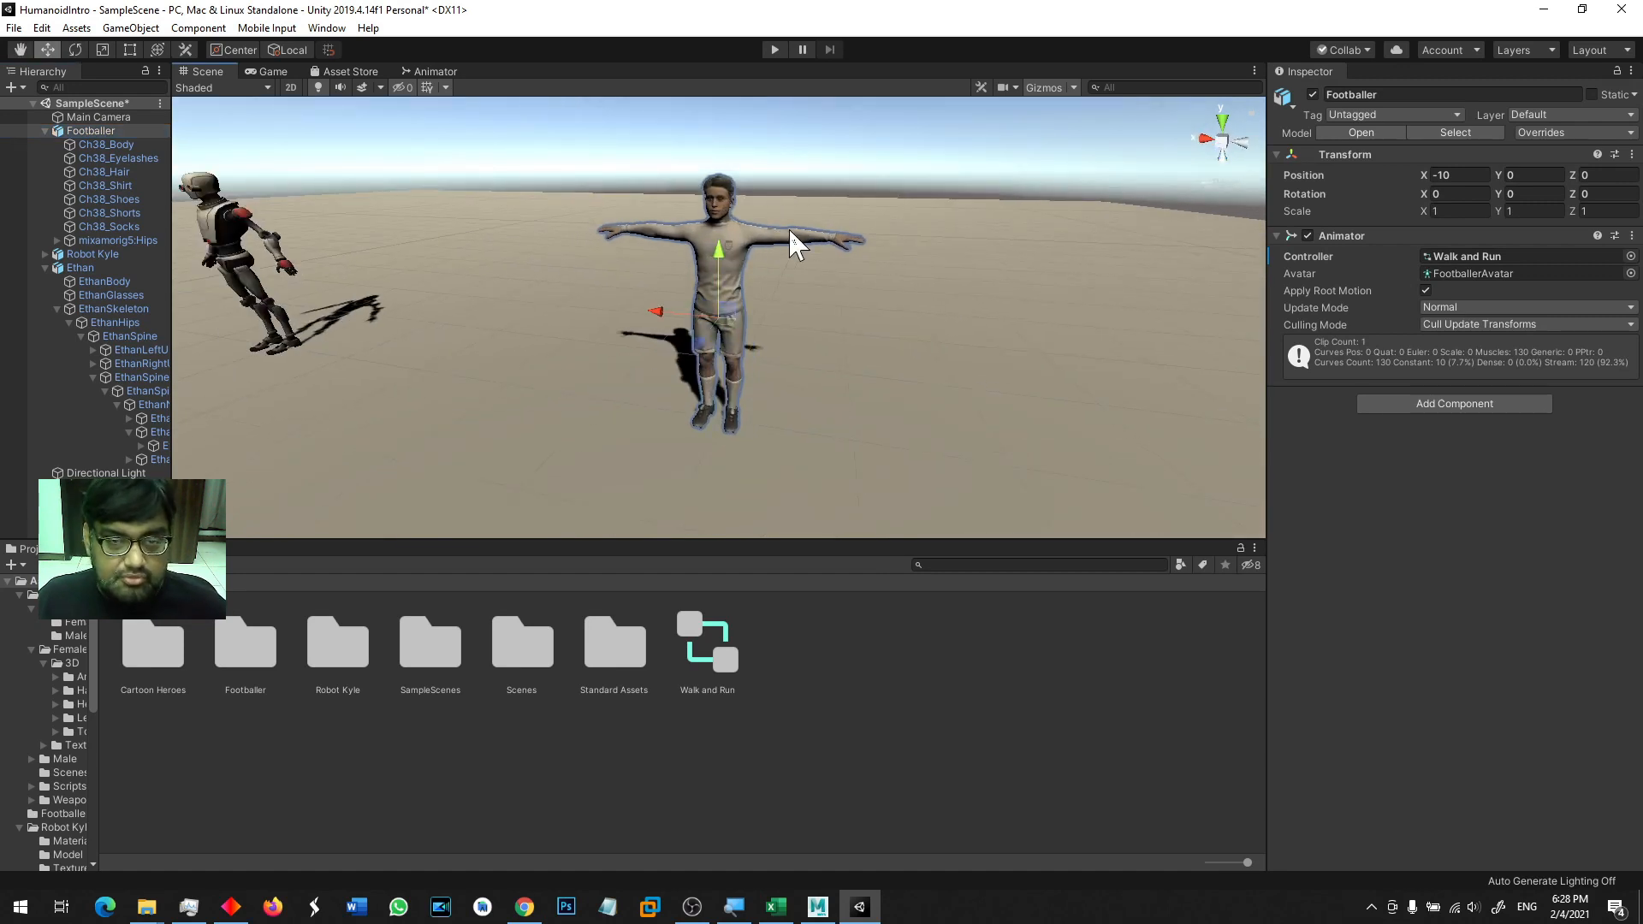
click(1452, 132)
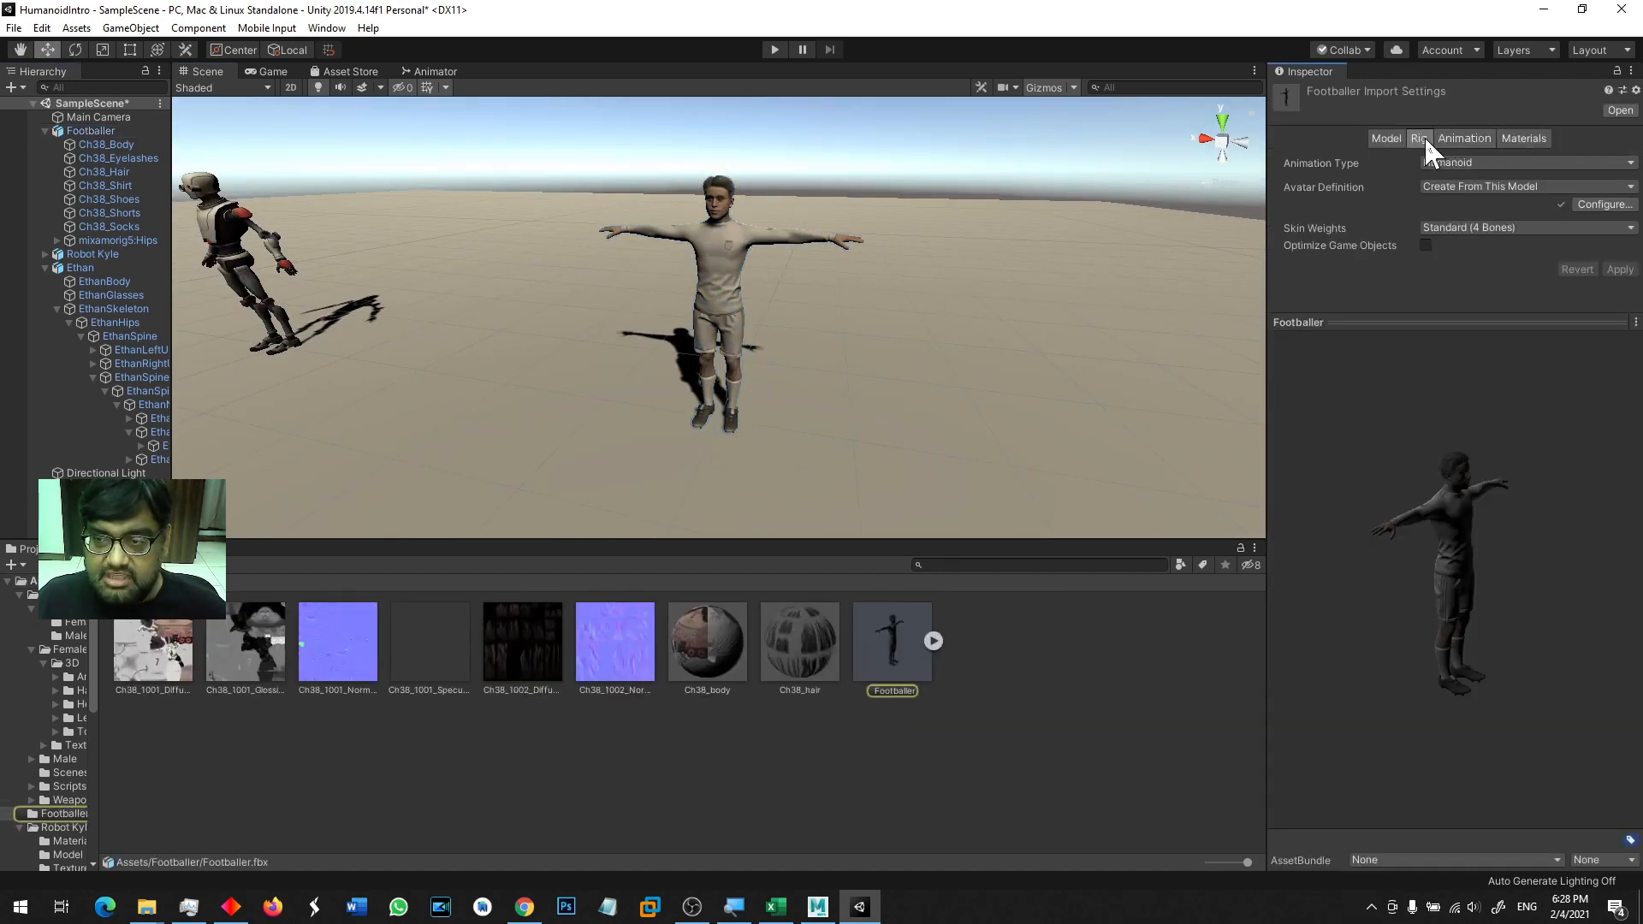
click(1471, 162)
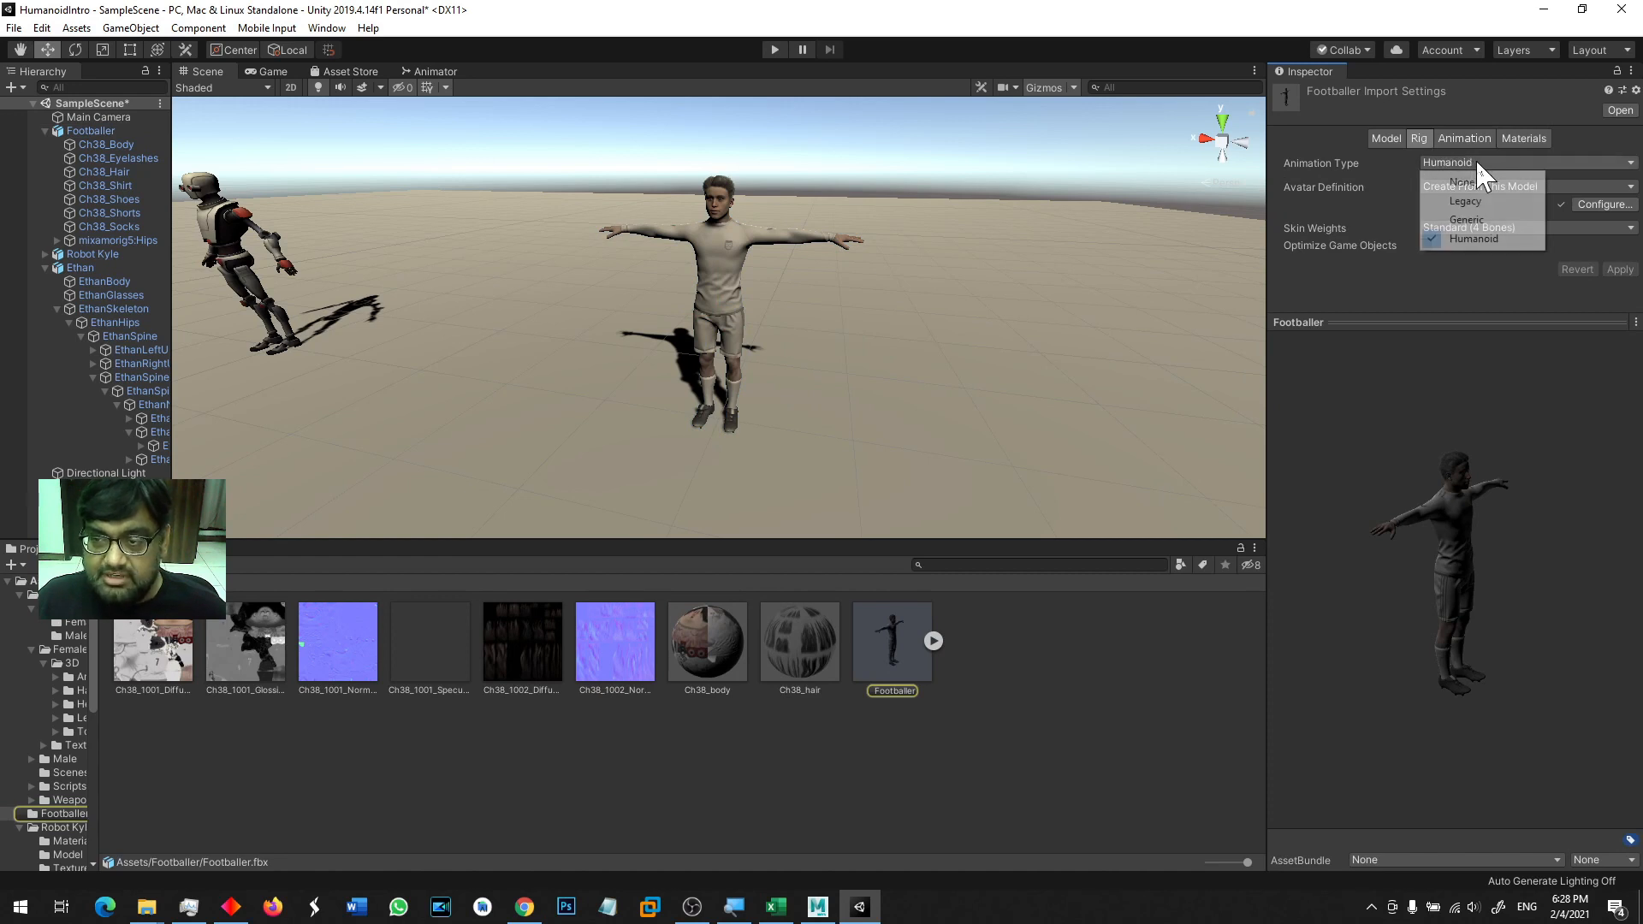
click(1274, 143)
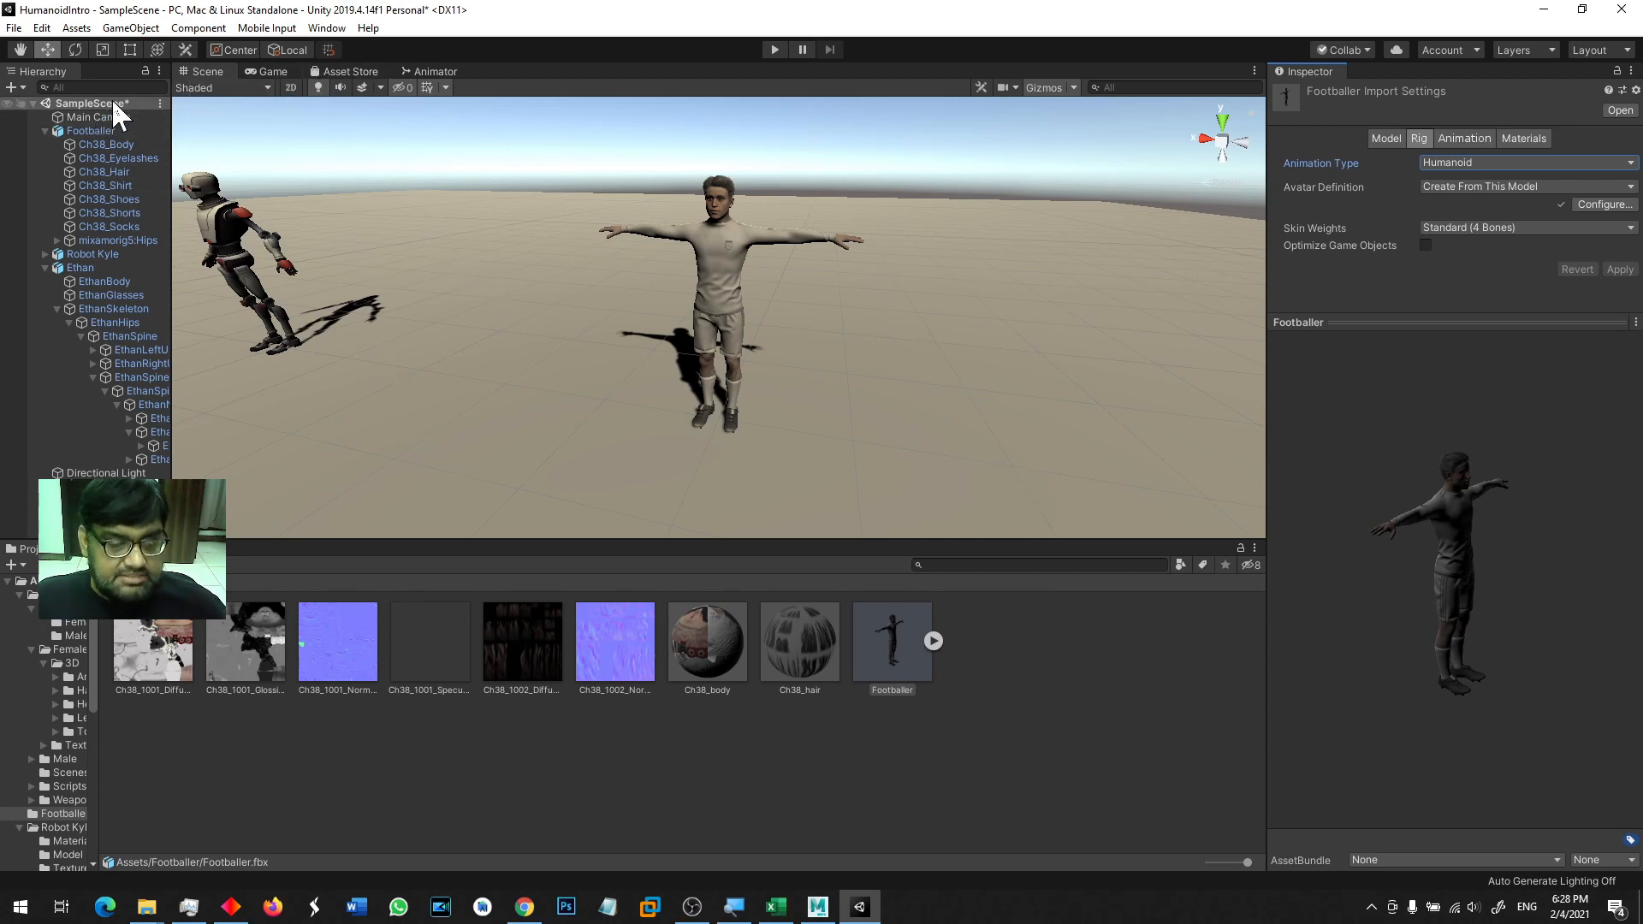
- Open the Walk and Run controller to review its state graph, and locate the controller asset referenced by the Footballer's Animator
click(120, 582)
click(723, 761)
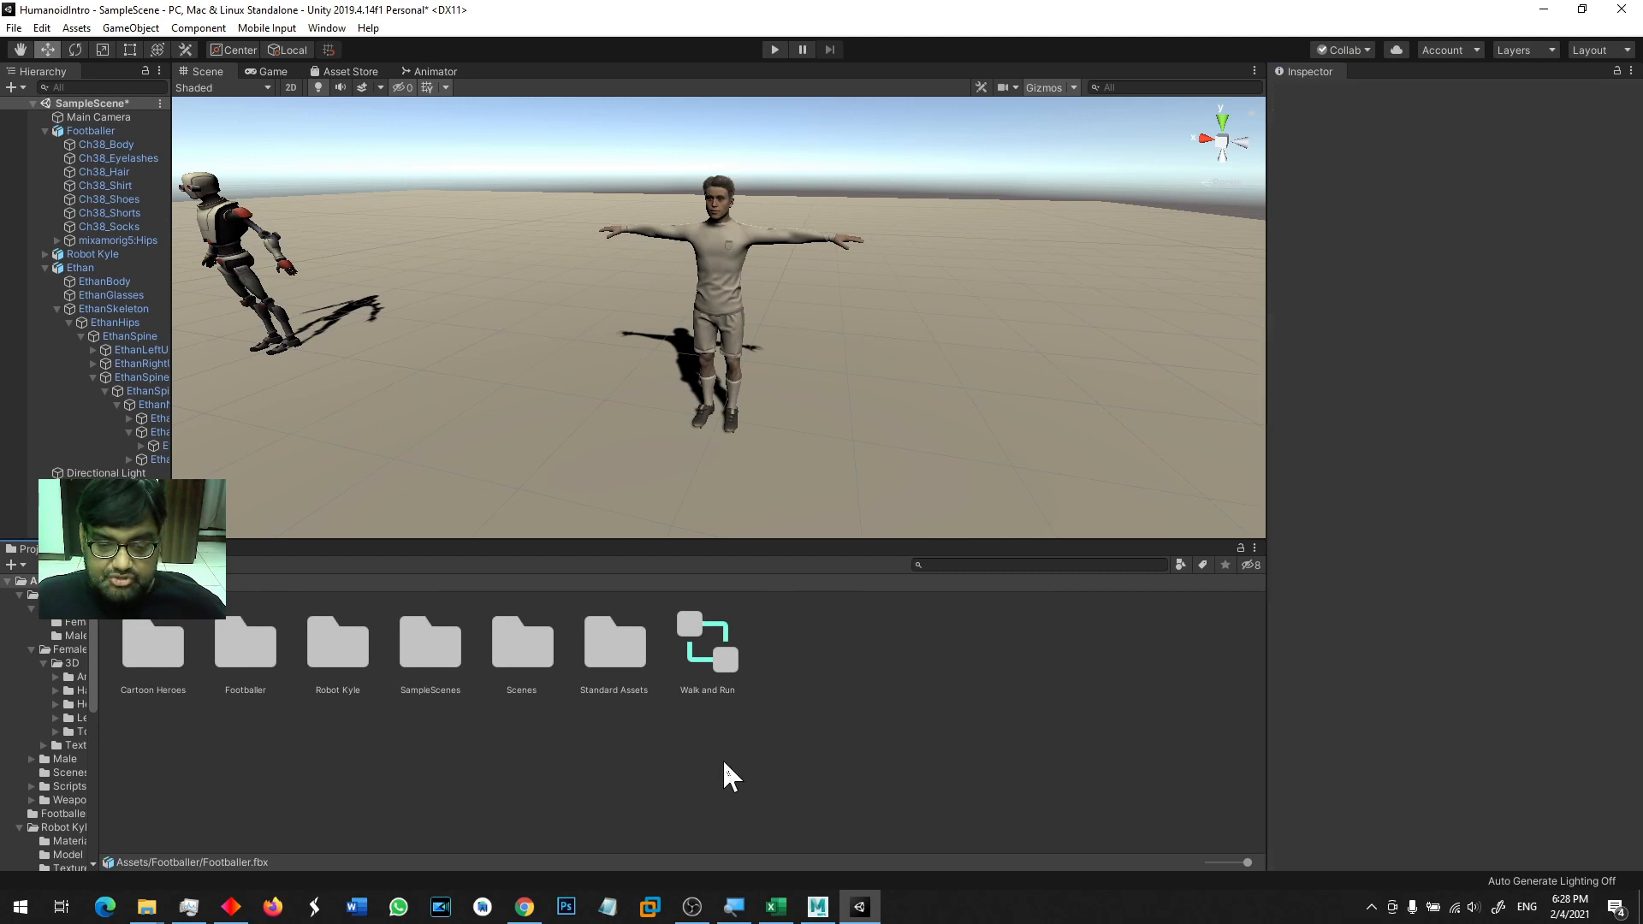
double_click(703, 663)
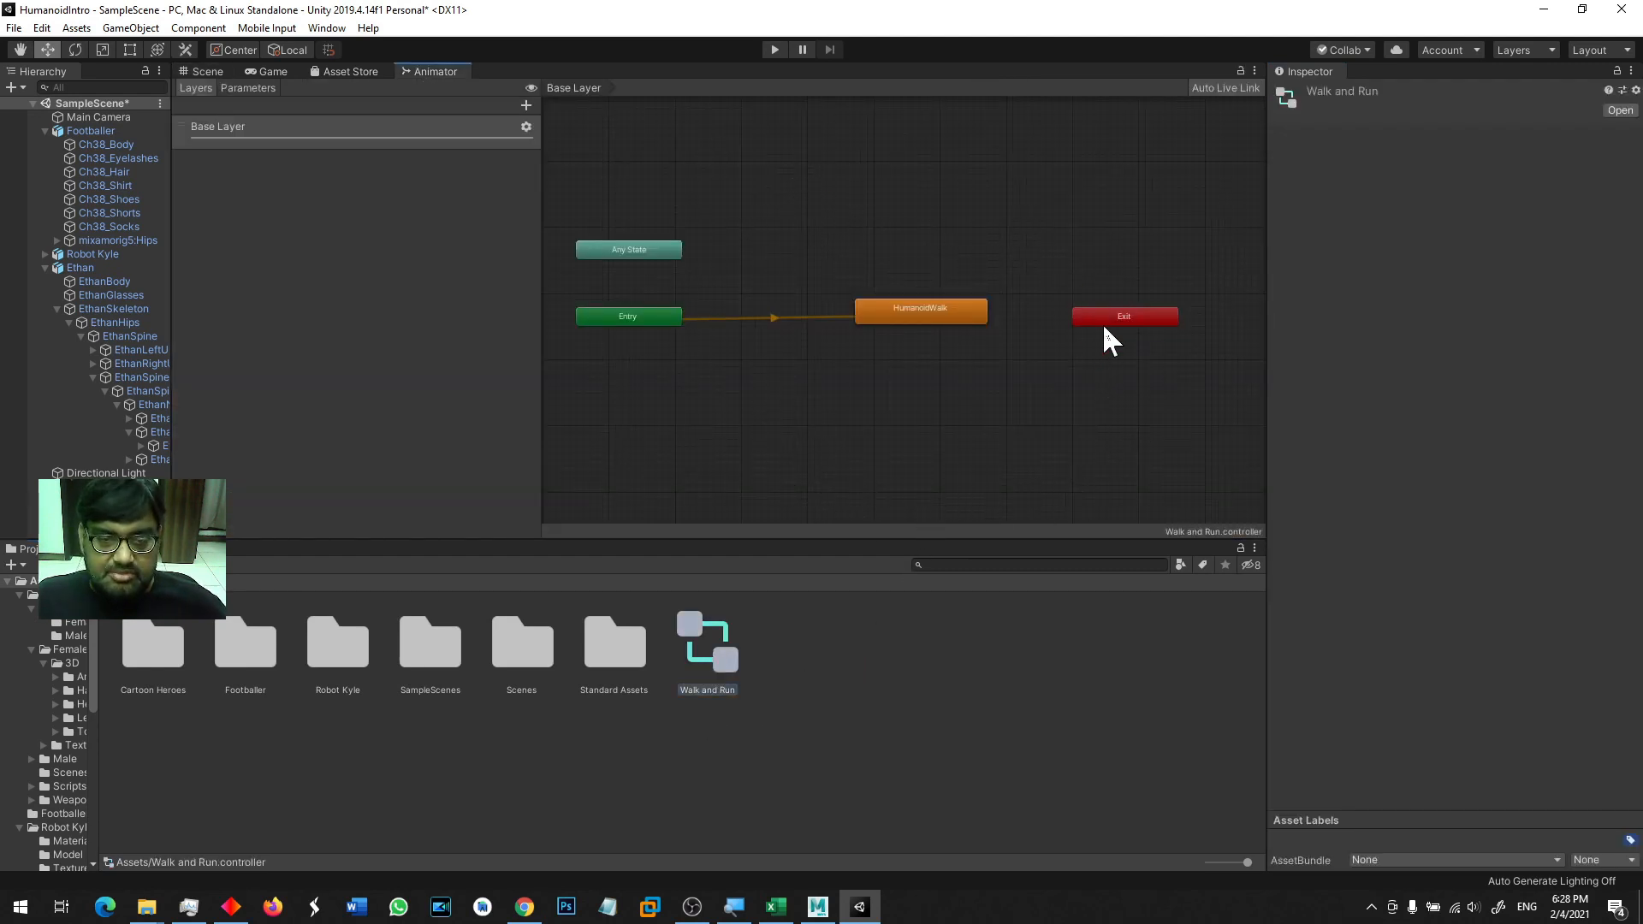
scroll(726, 316, up, 4)
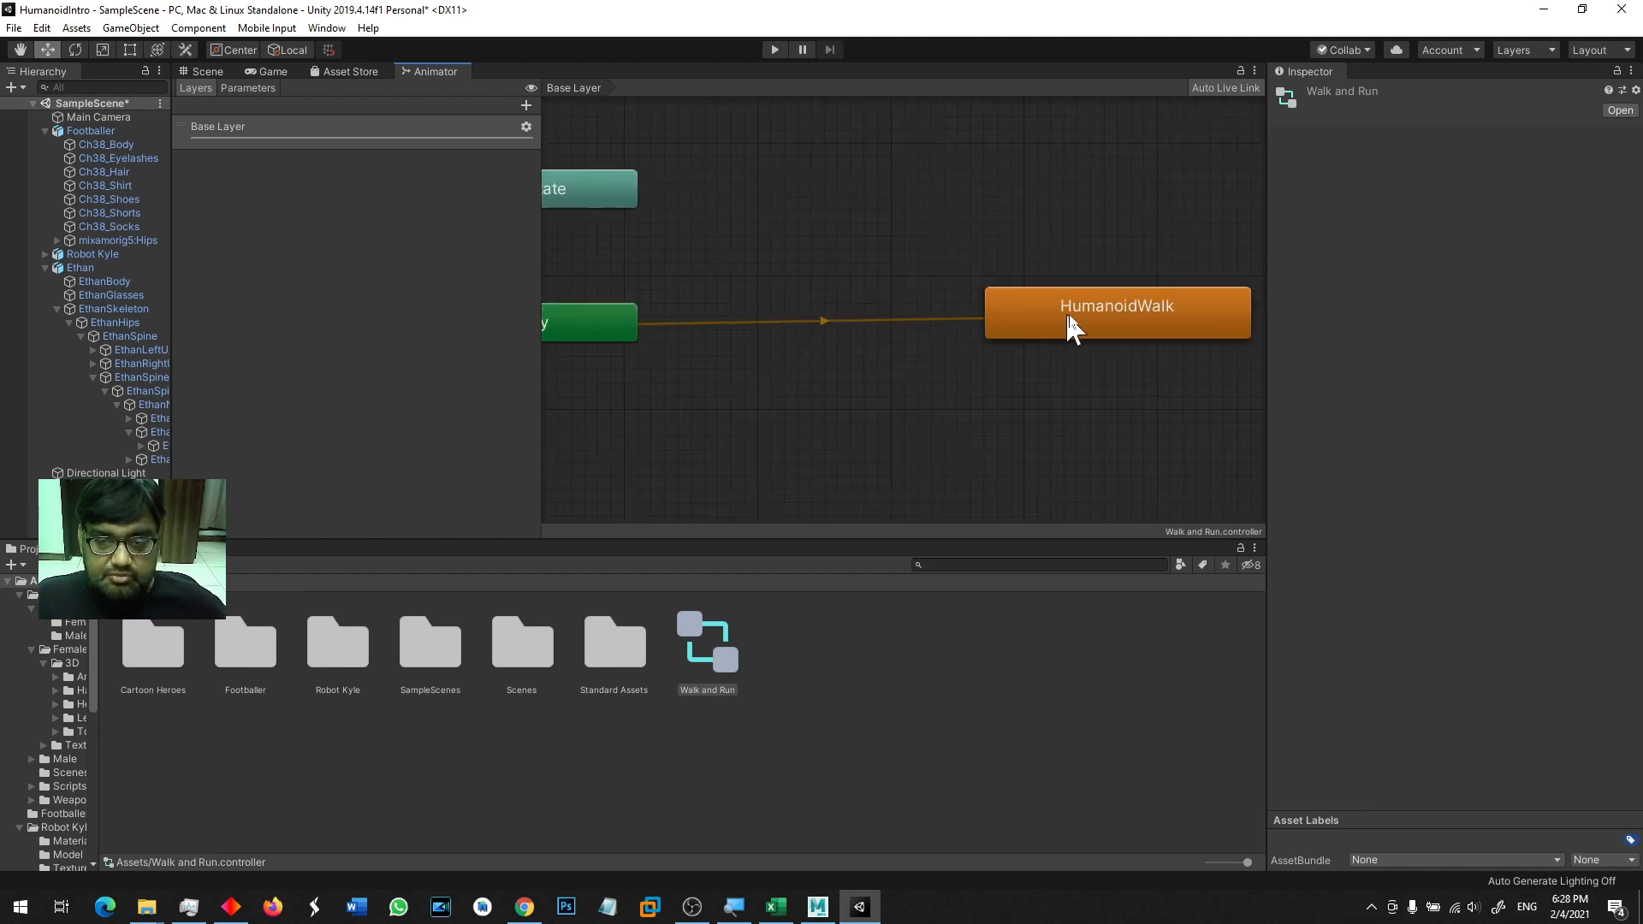
scroll(1085, 328, down, 5)
middle_drag(1034, 411, 849, 385)
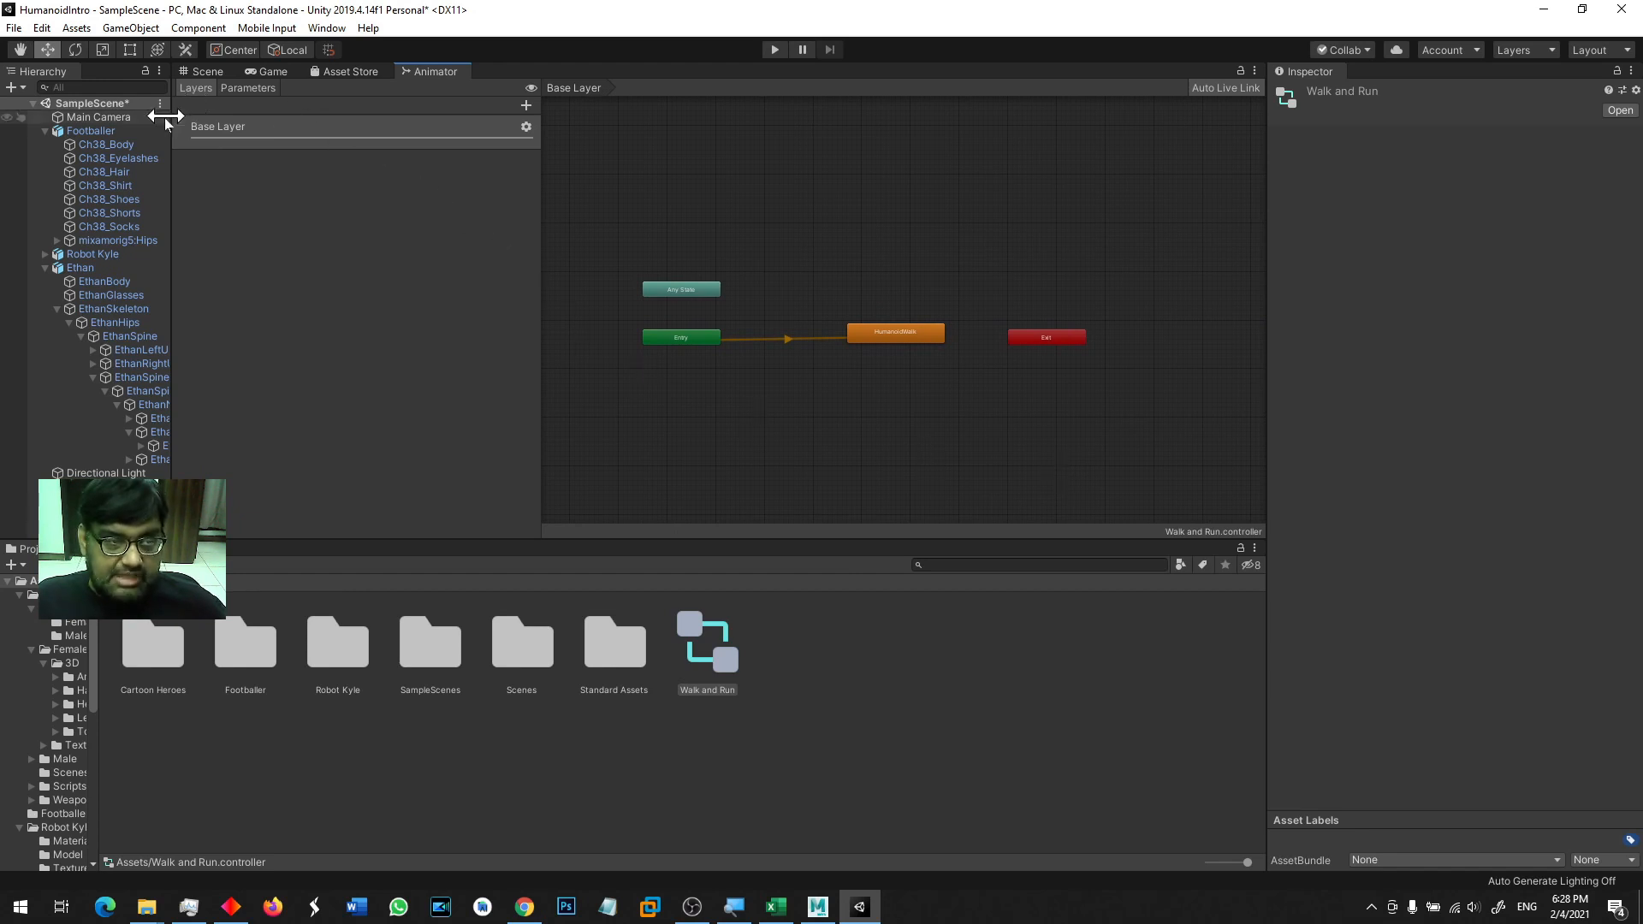
click(115, 130)
click(1493, 256)
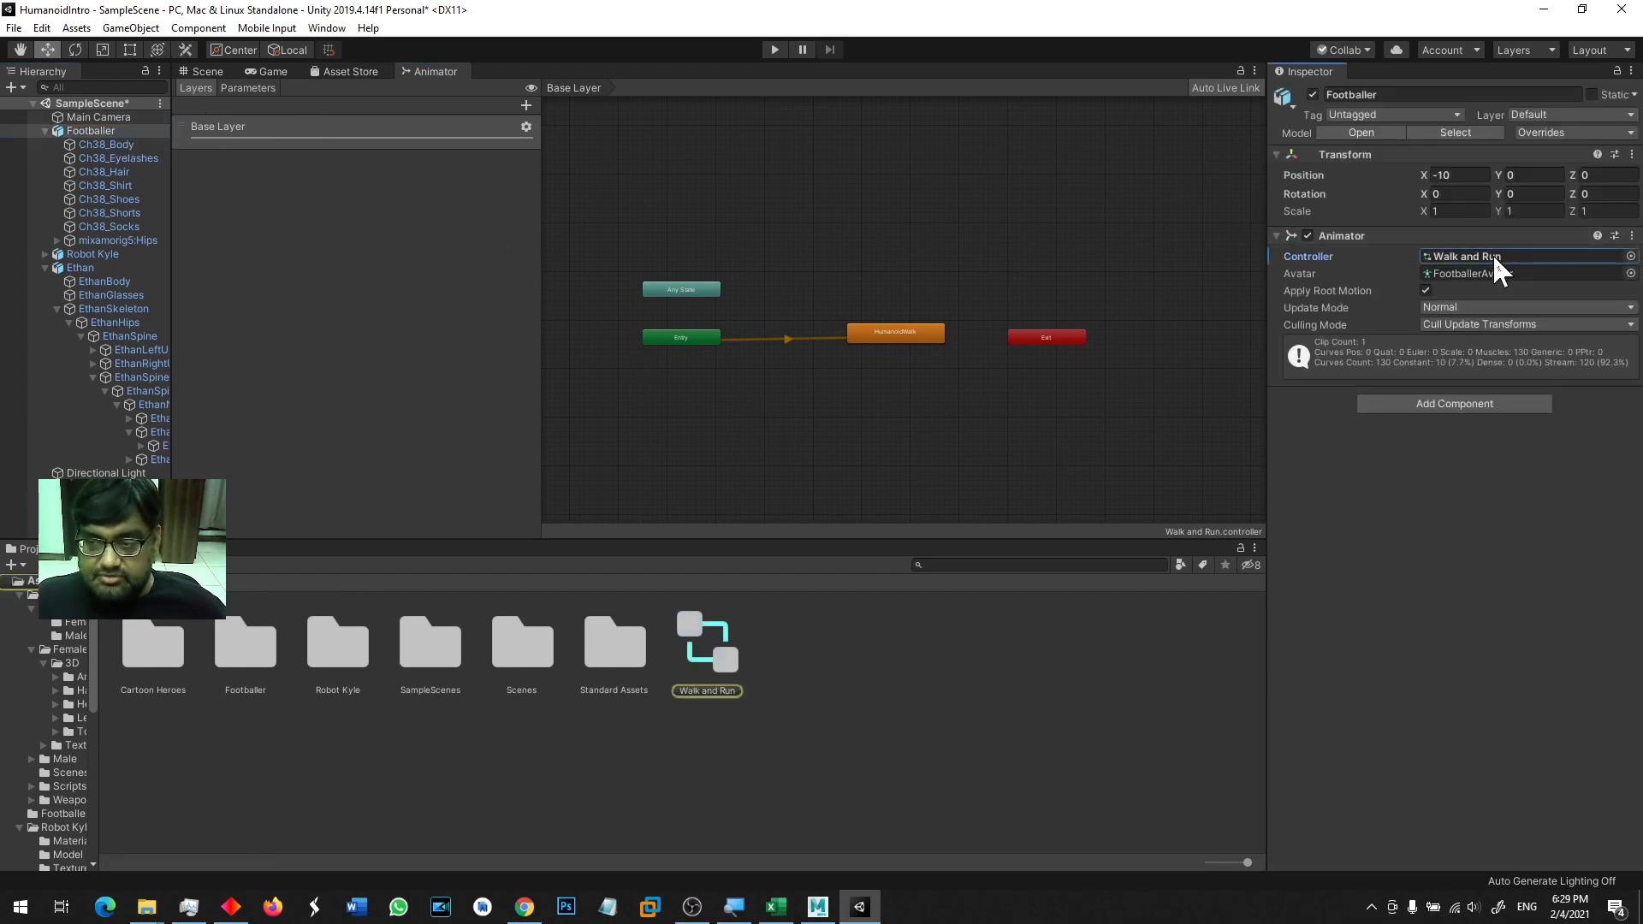